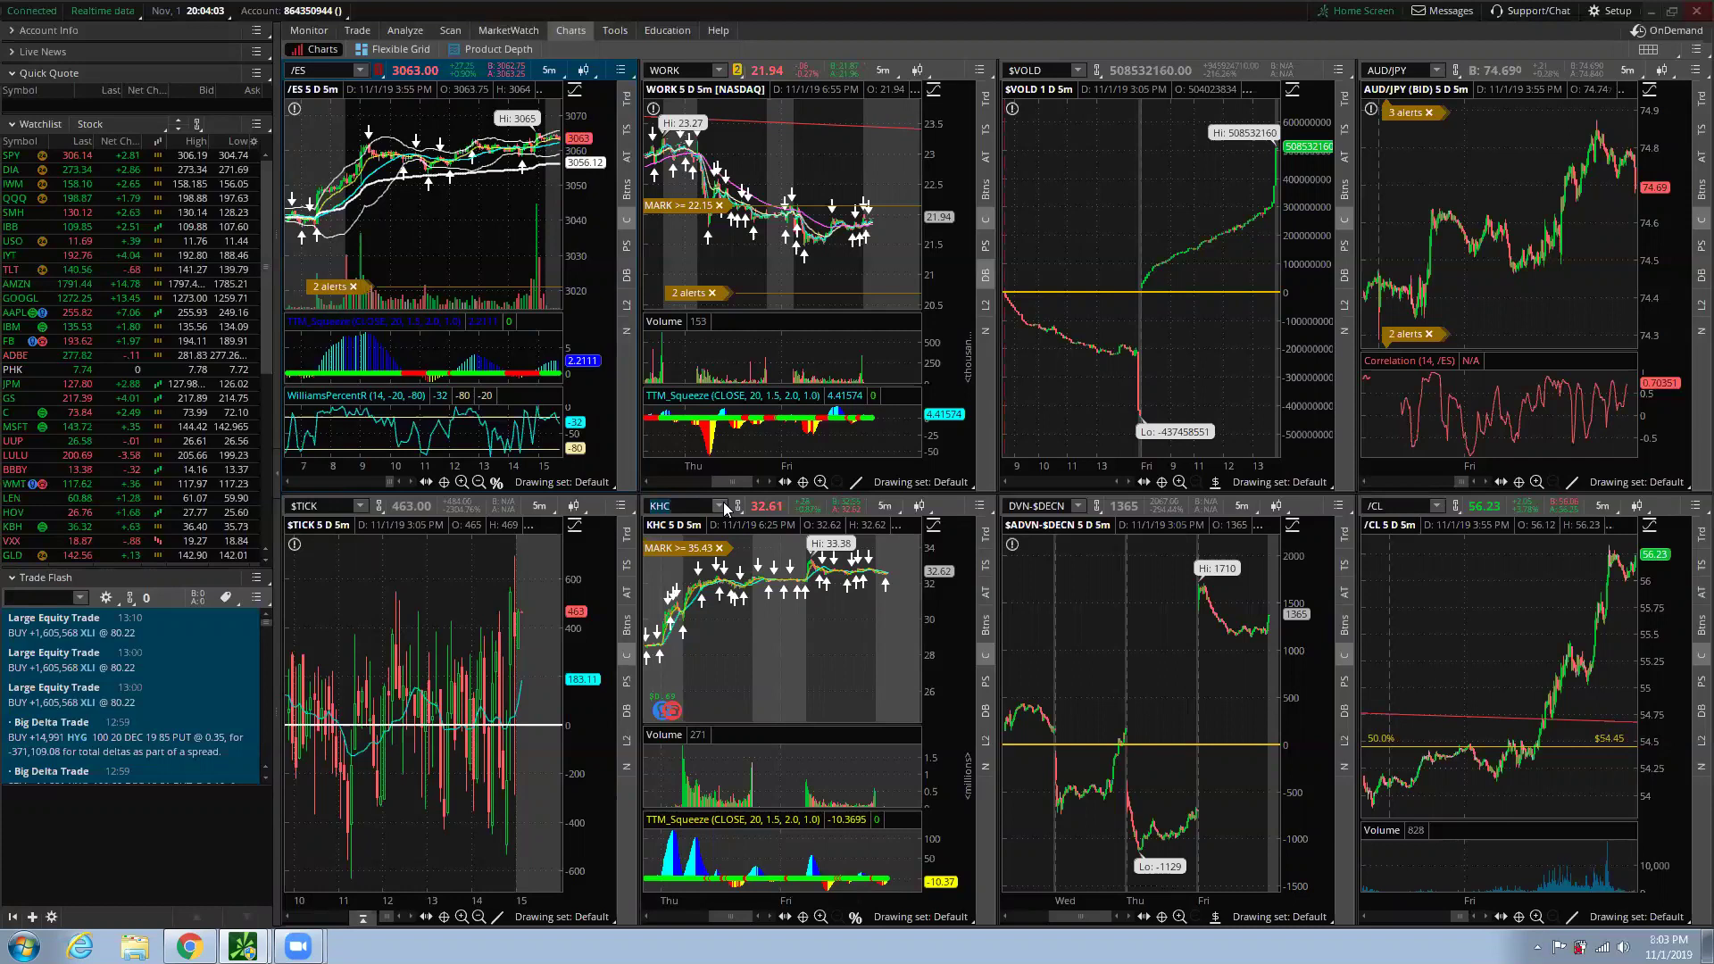
Change the lower-middle KHC chart to ATVI and maximize the /ES chart cell
left_click(718, 506)
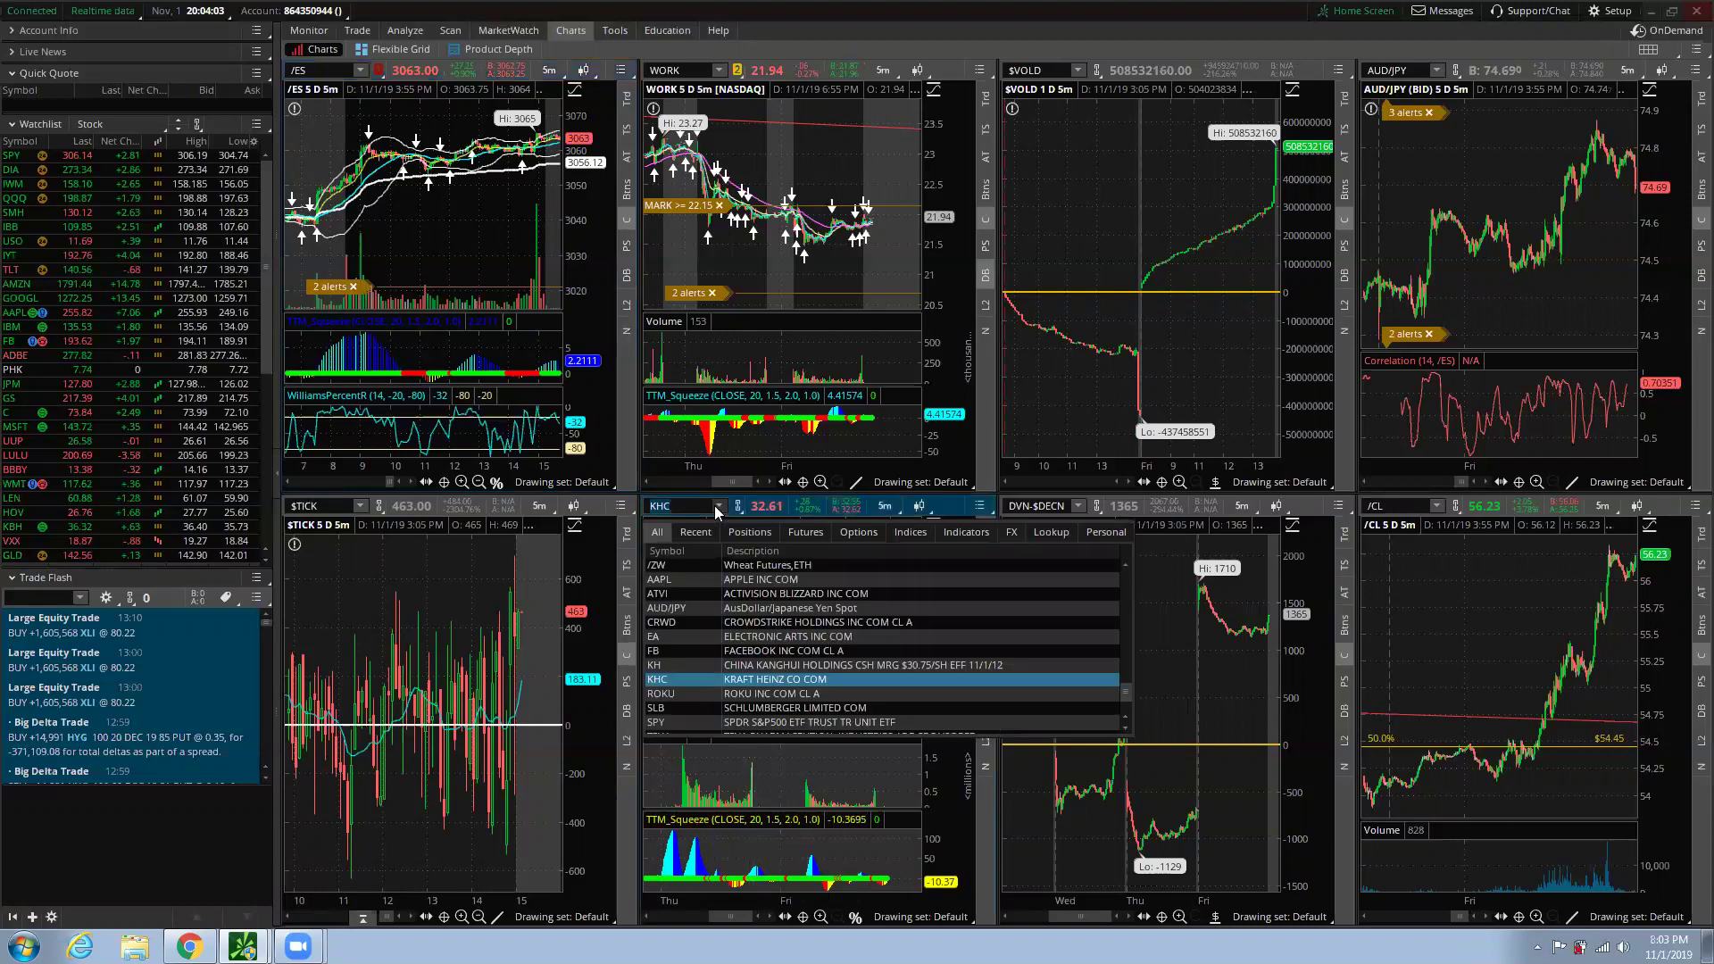
left_click(795, 594)
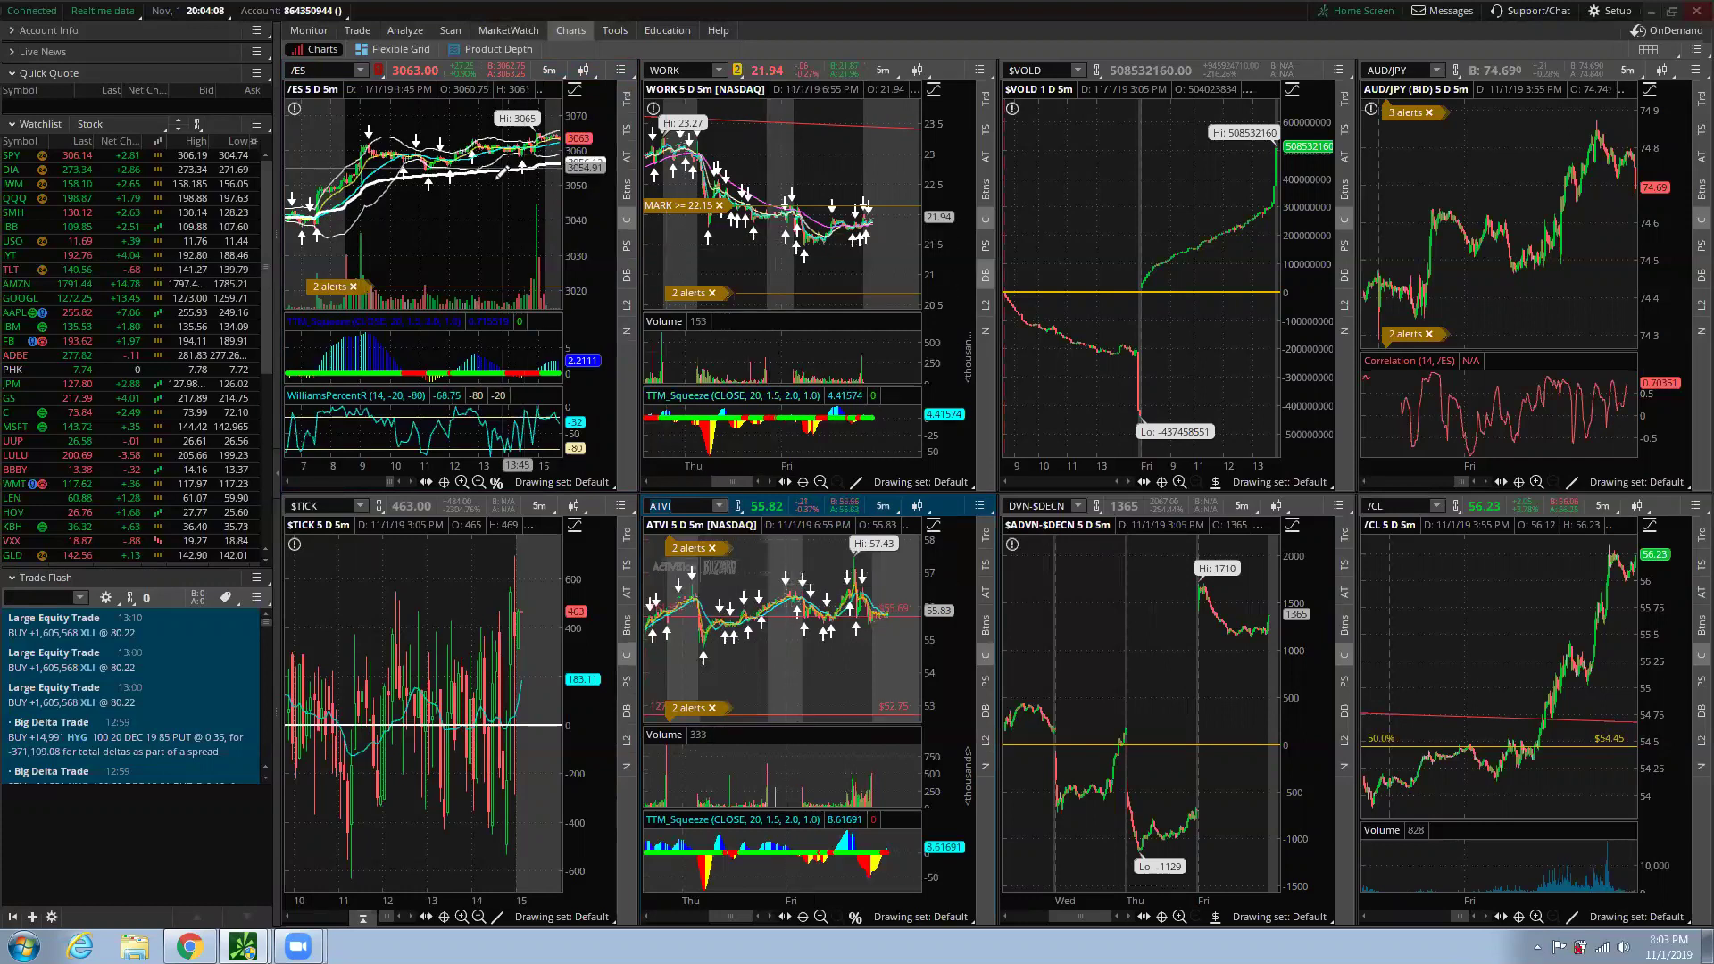
right_click(493, 237)
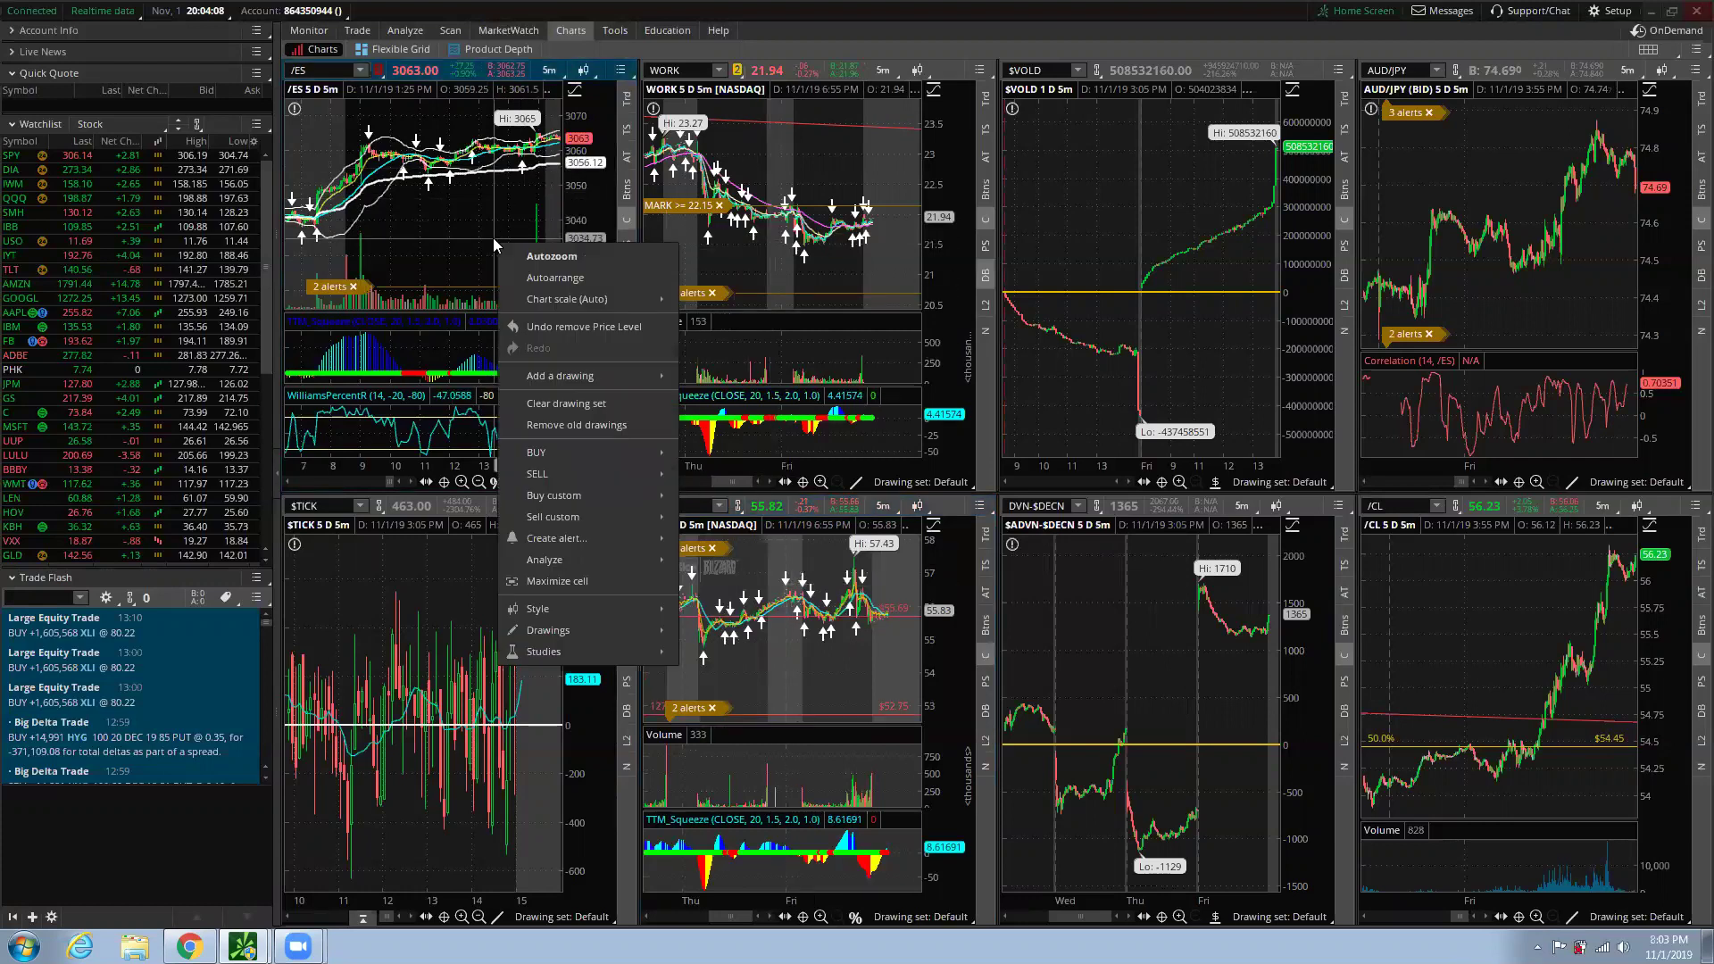
left_click(593, 576)
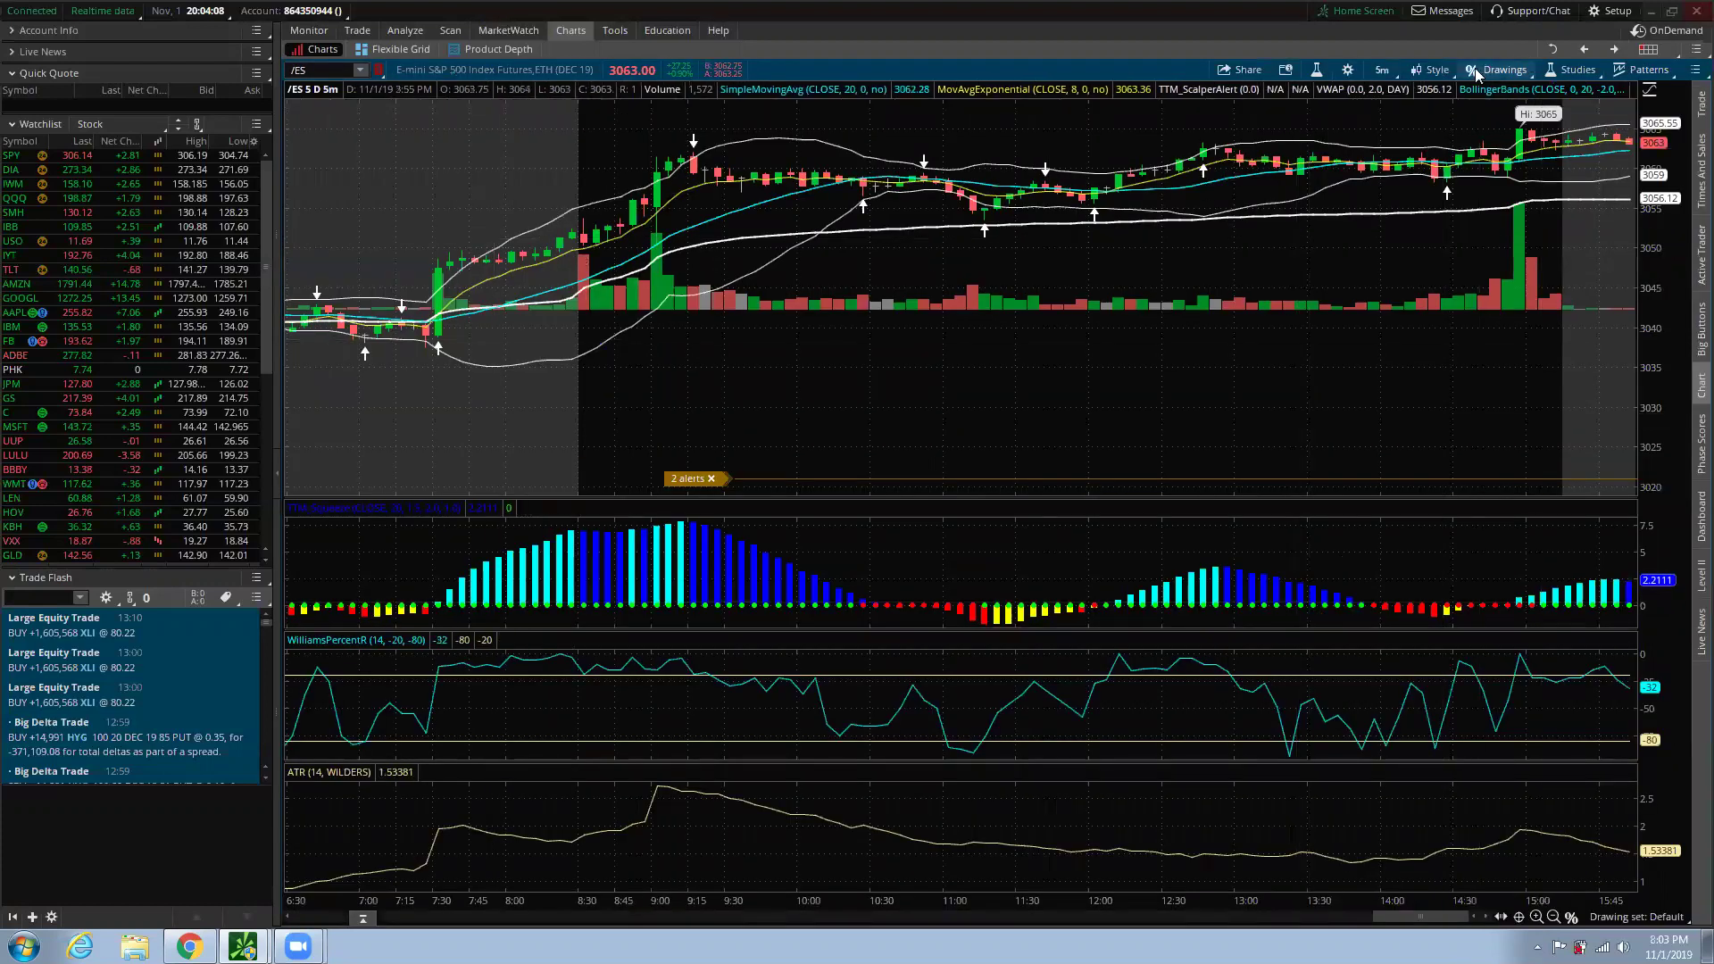
Set the /ES chart time frame to 1 Y : 1D
left_click(1383, 71)
left_click(1351, 275)
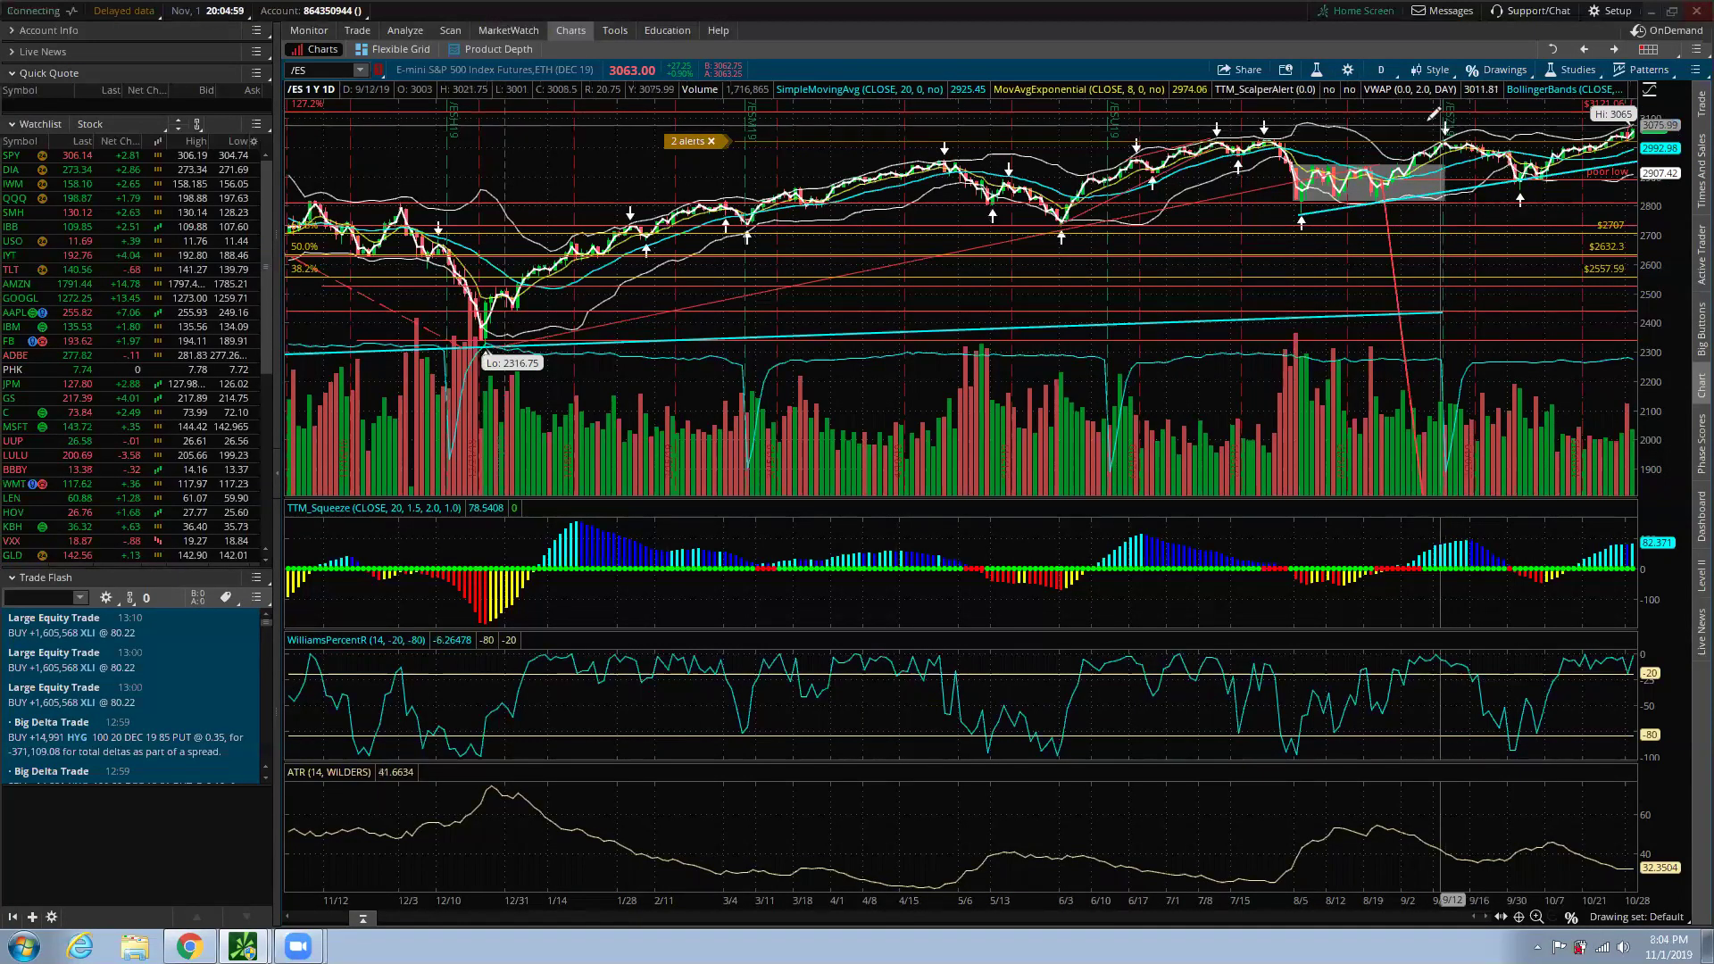
Set the /ES chart time frame to 20 D : 1h
left_click(1384, 70)
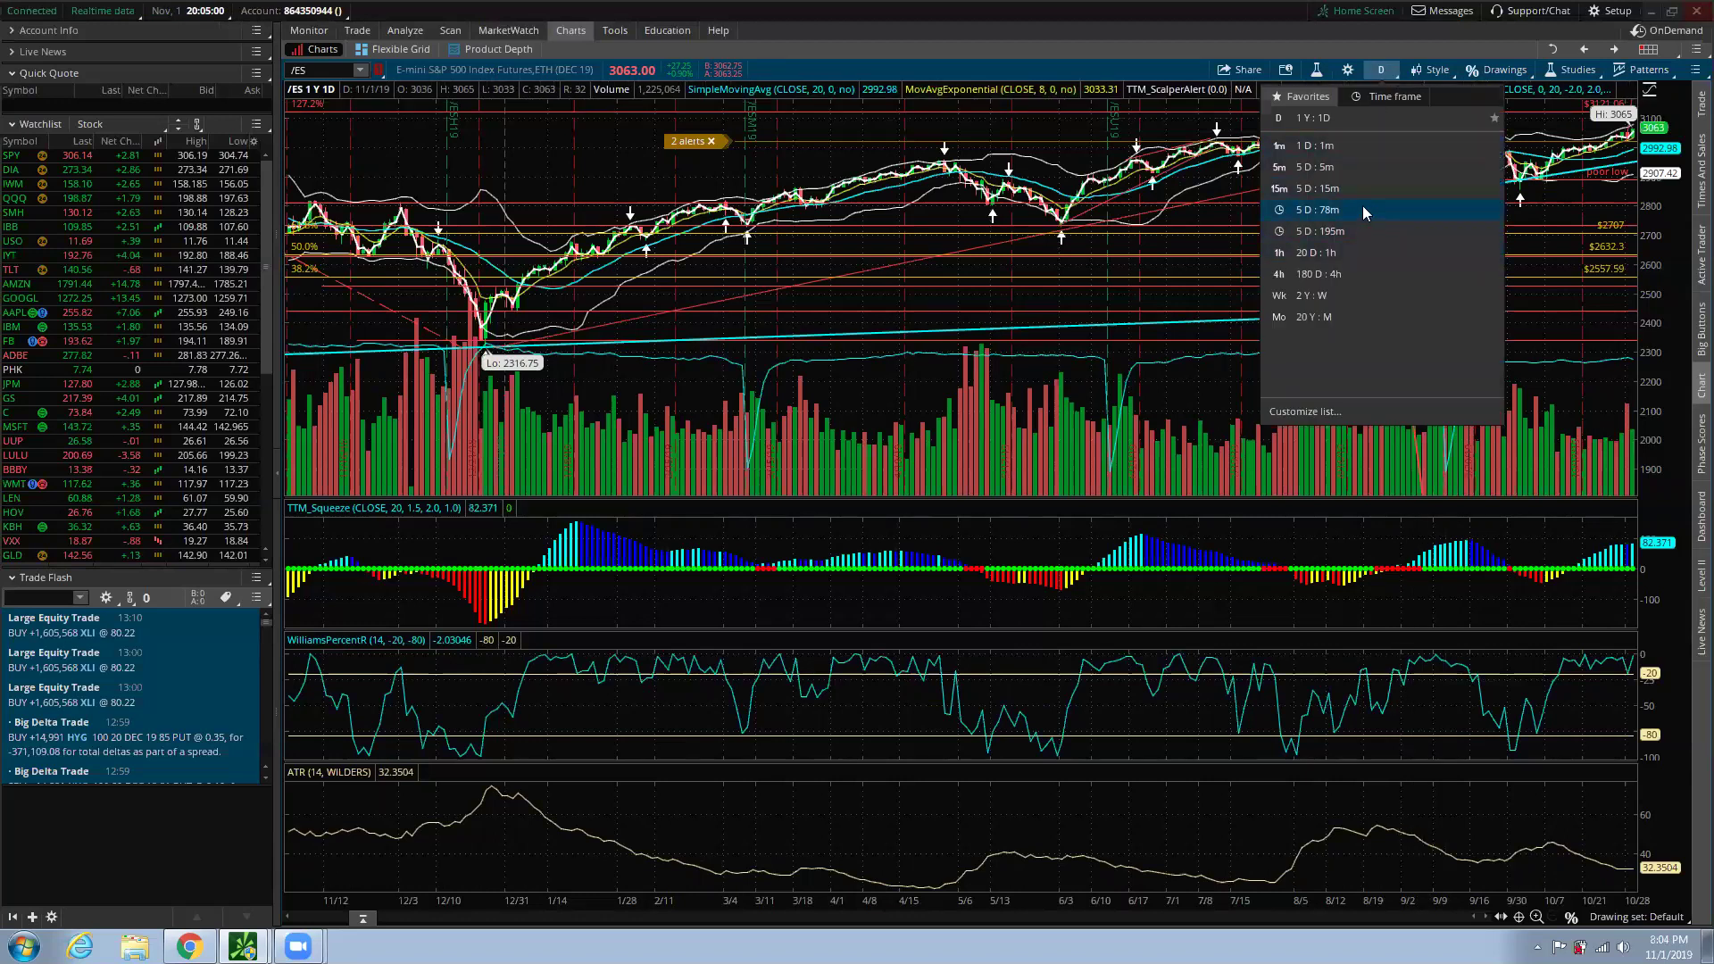
left_click(1356, 251)
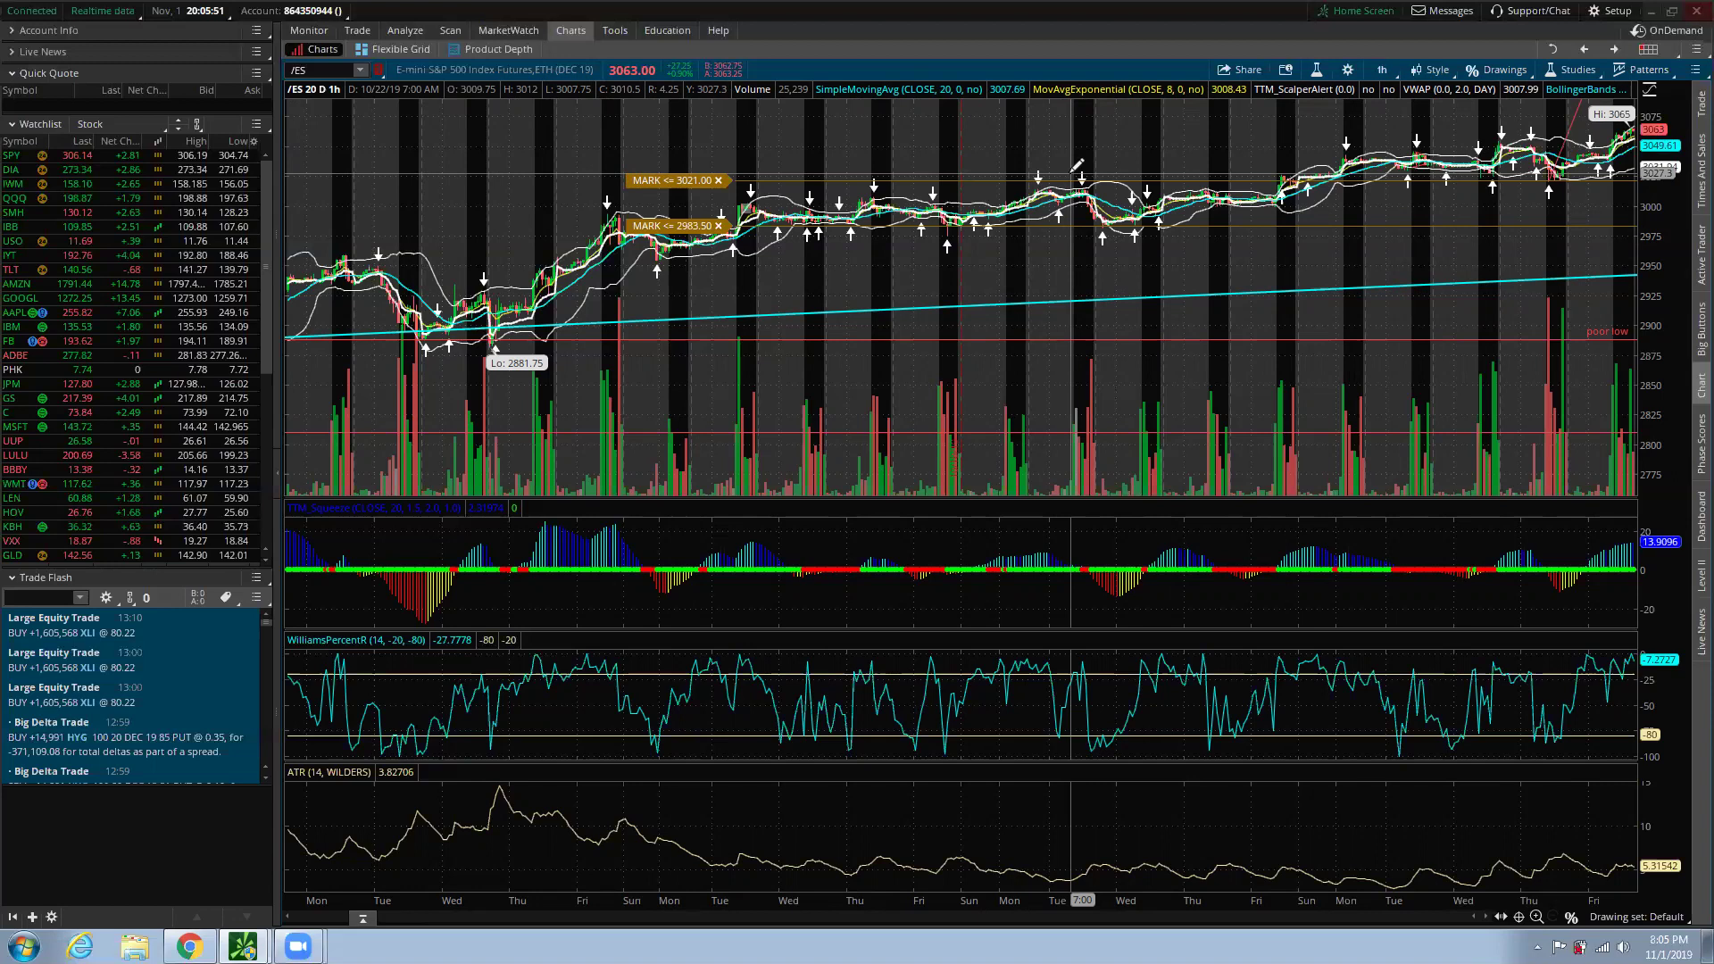
In Chrome's StockCharts tab, search the SharpChart box for spy
left_click(198, 939)
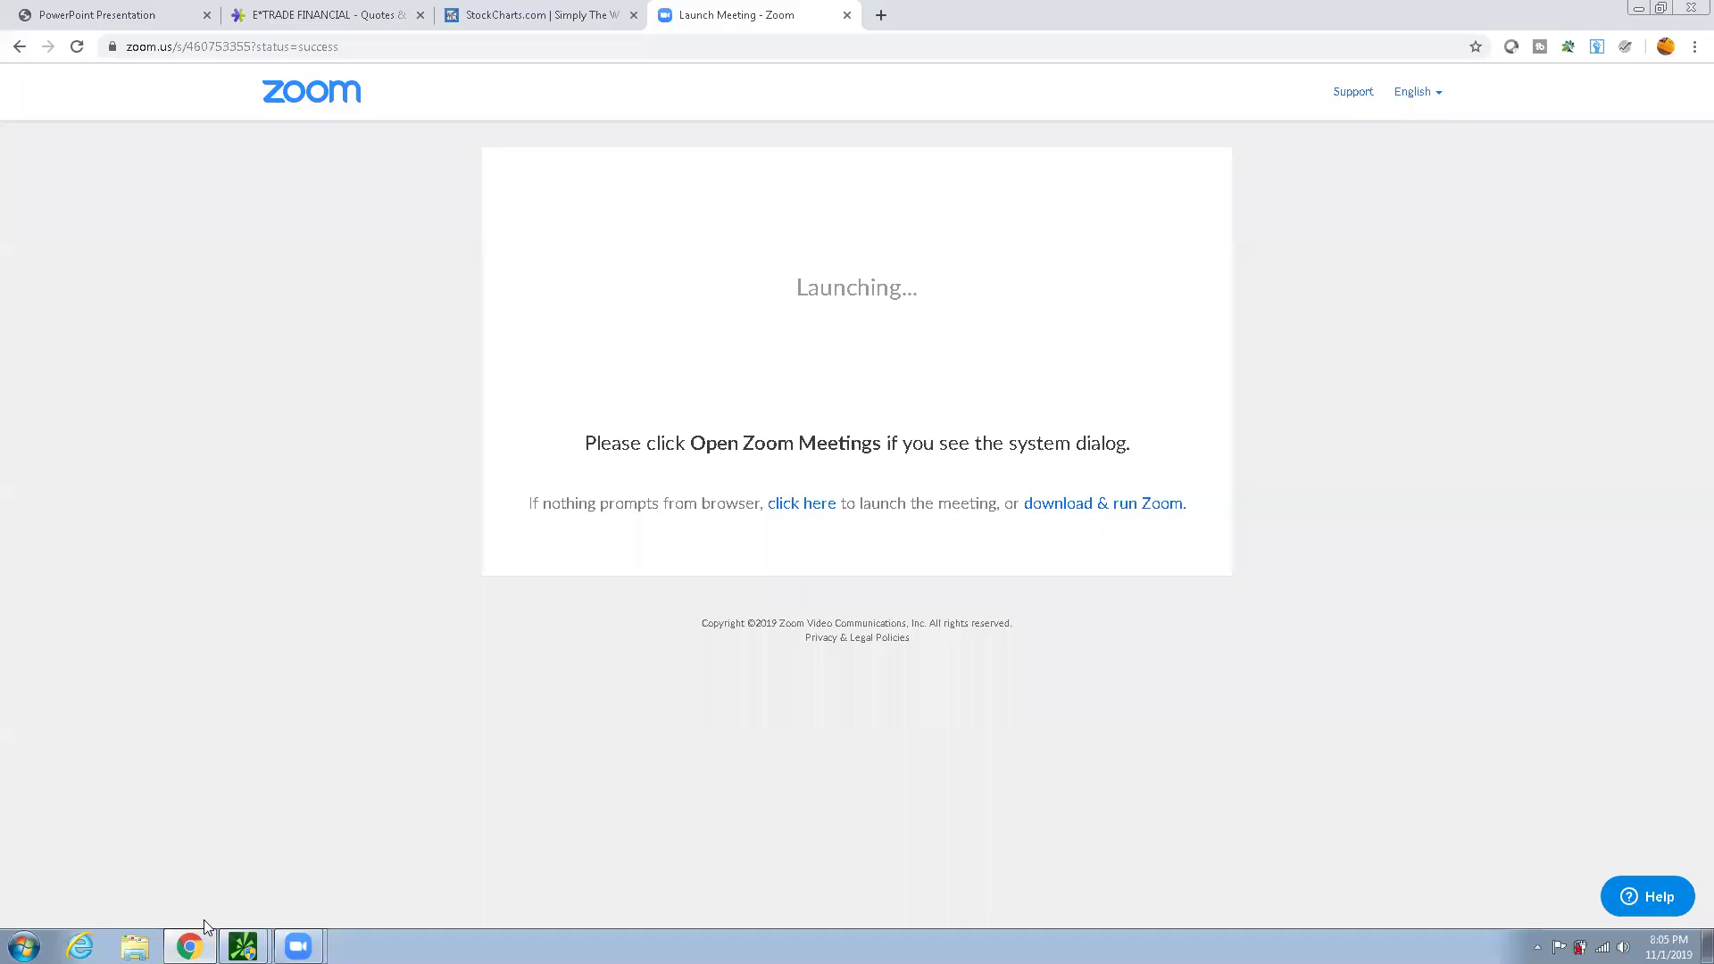
left_click(541, 15)
left_click(614, 97)
type("spy")
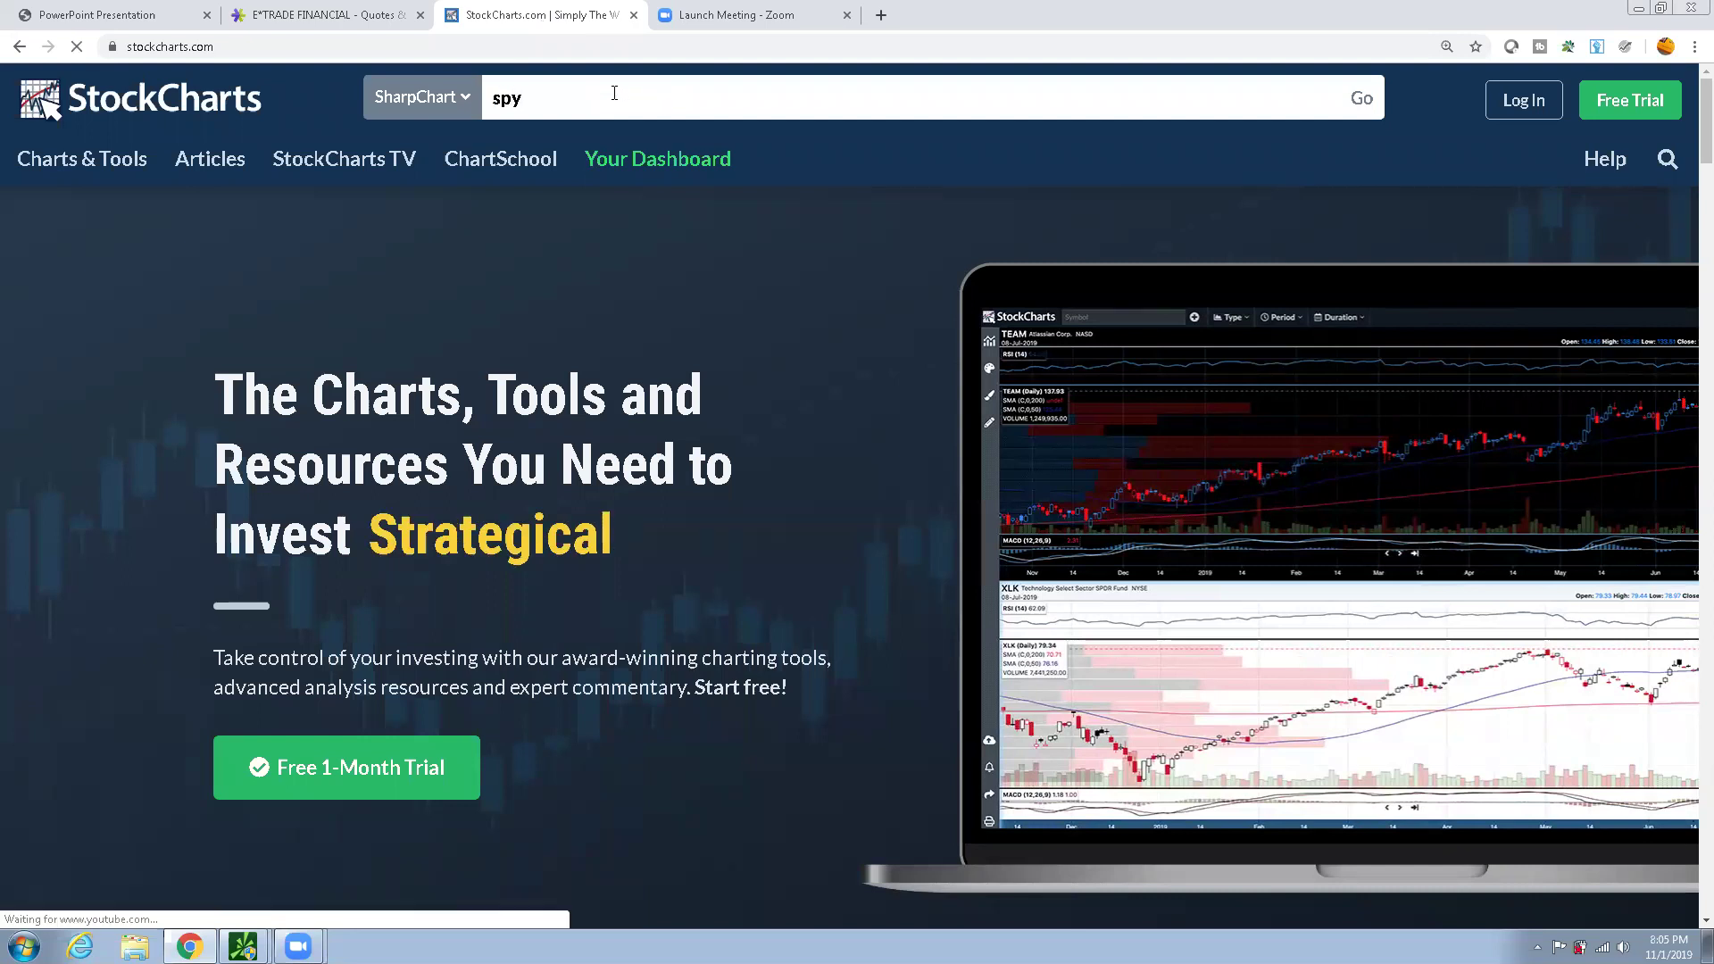
key("Return")
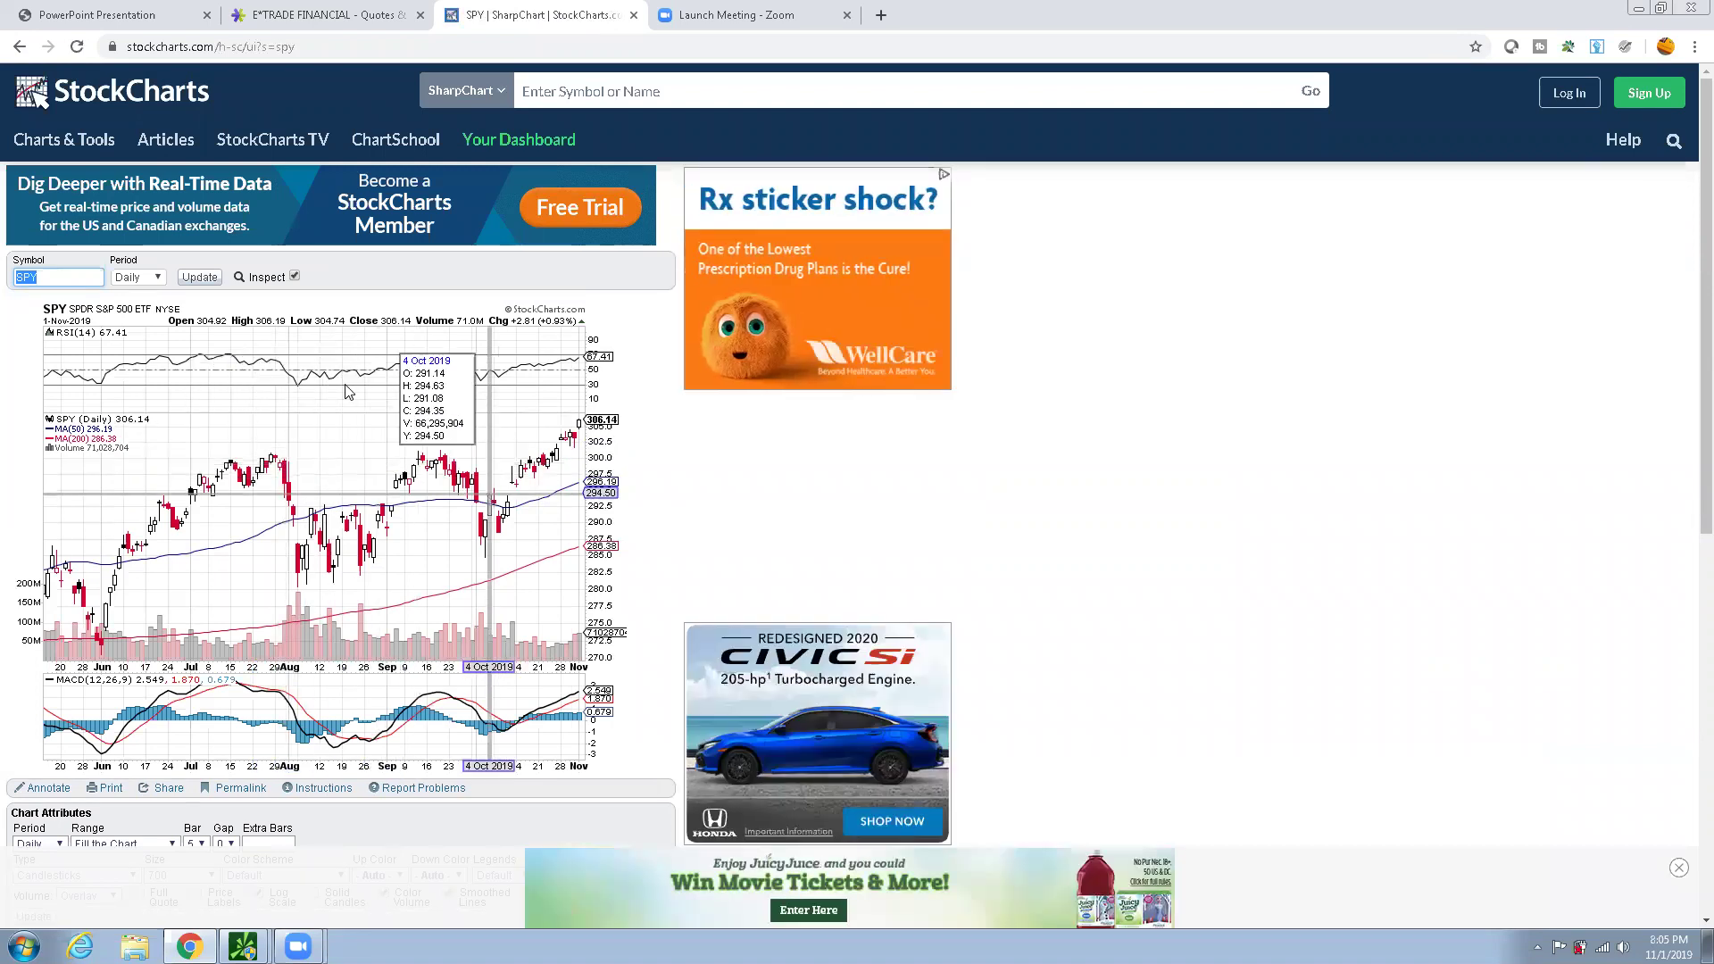
Redraw the SPY SharpChart with Weekly periods, then bring back the thinkorswim chart window
left_click(135, 277)
left_click(134, 307)
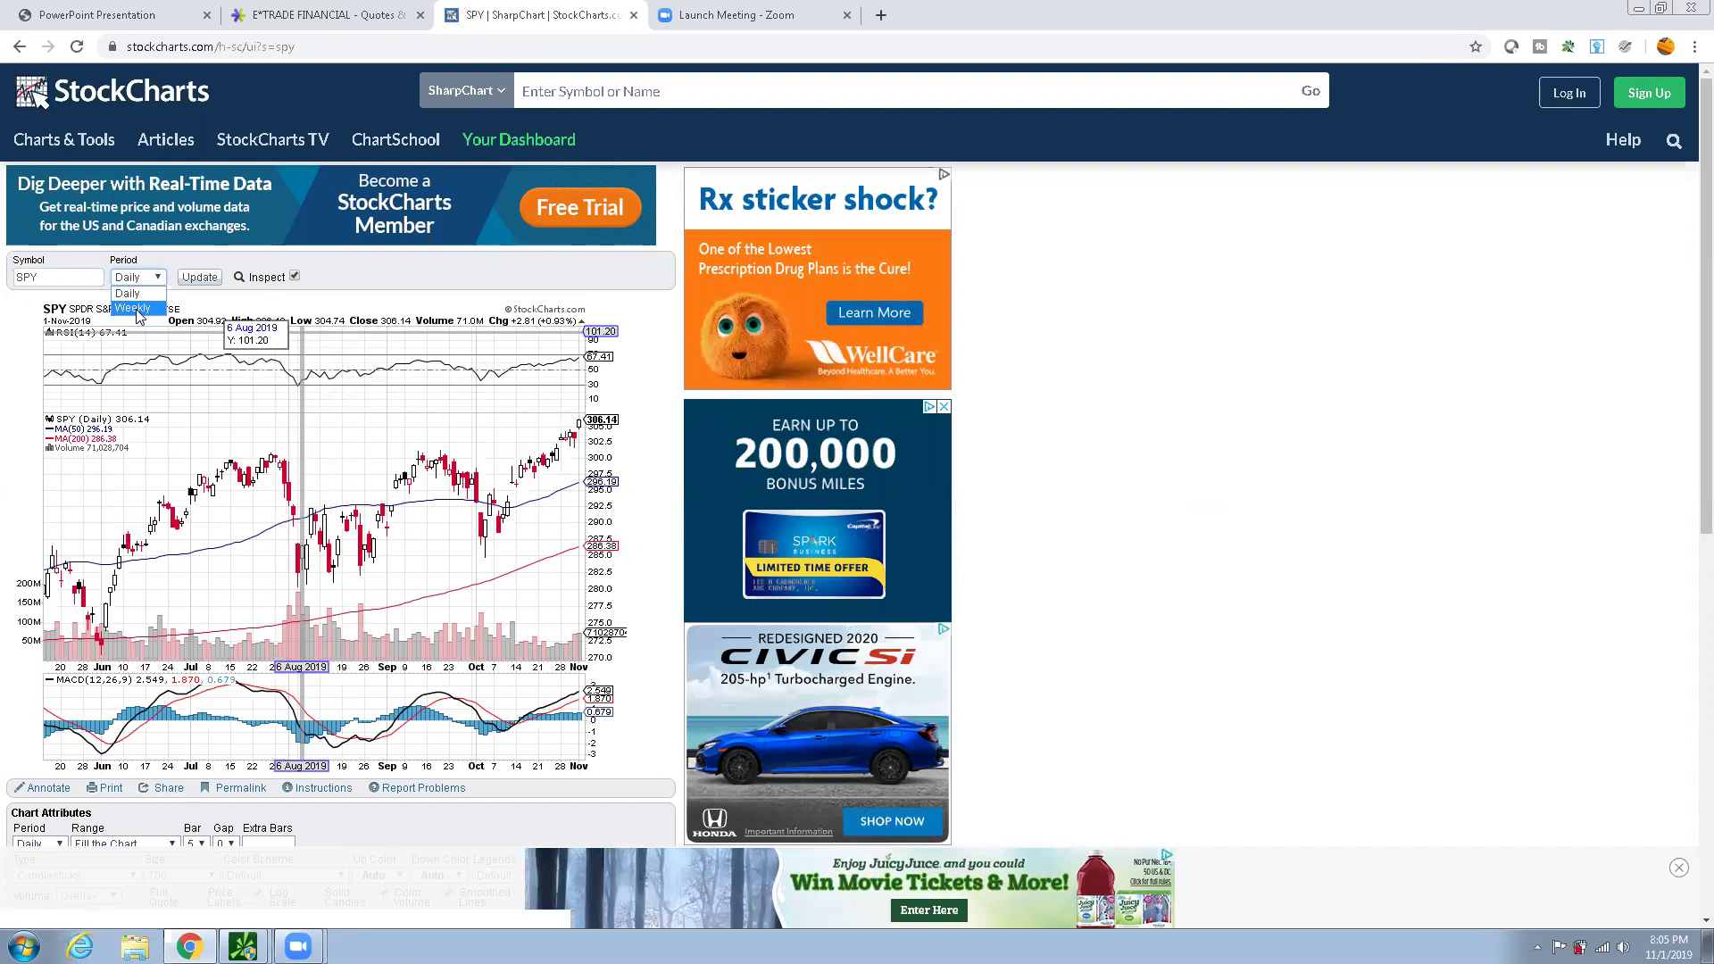
left_click(196, 278)
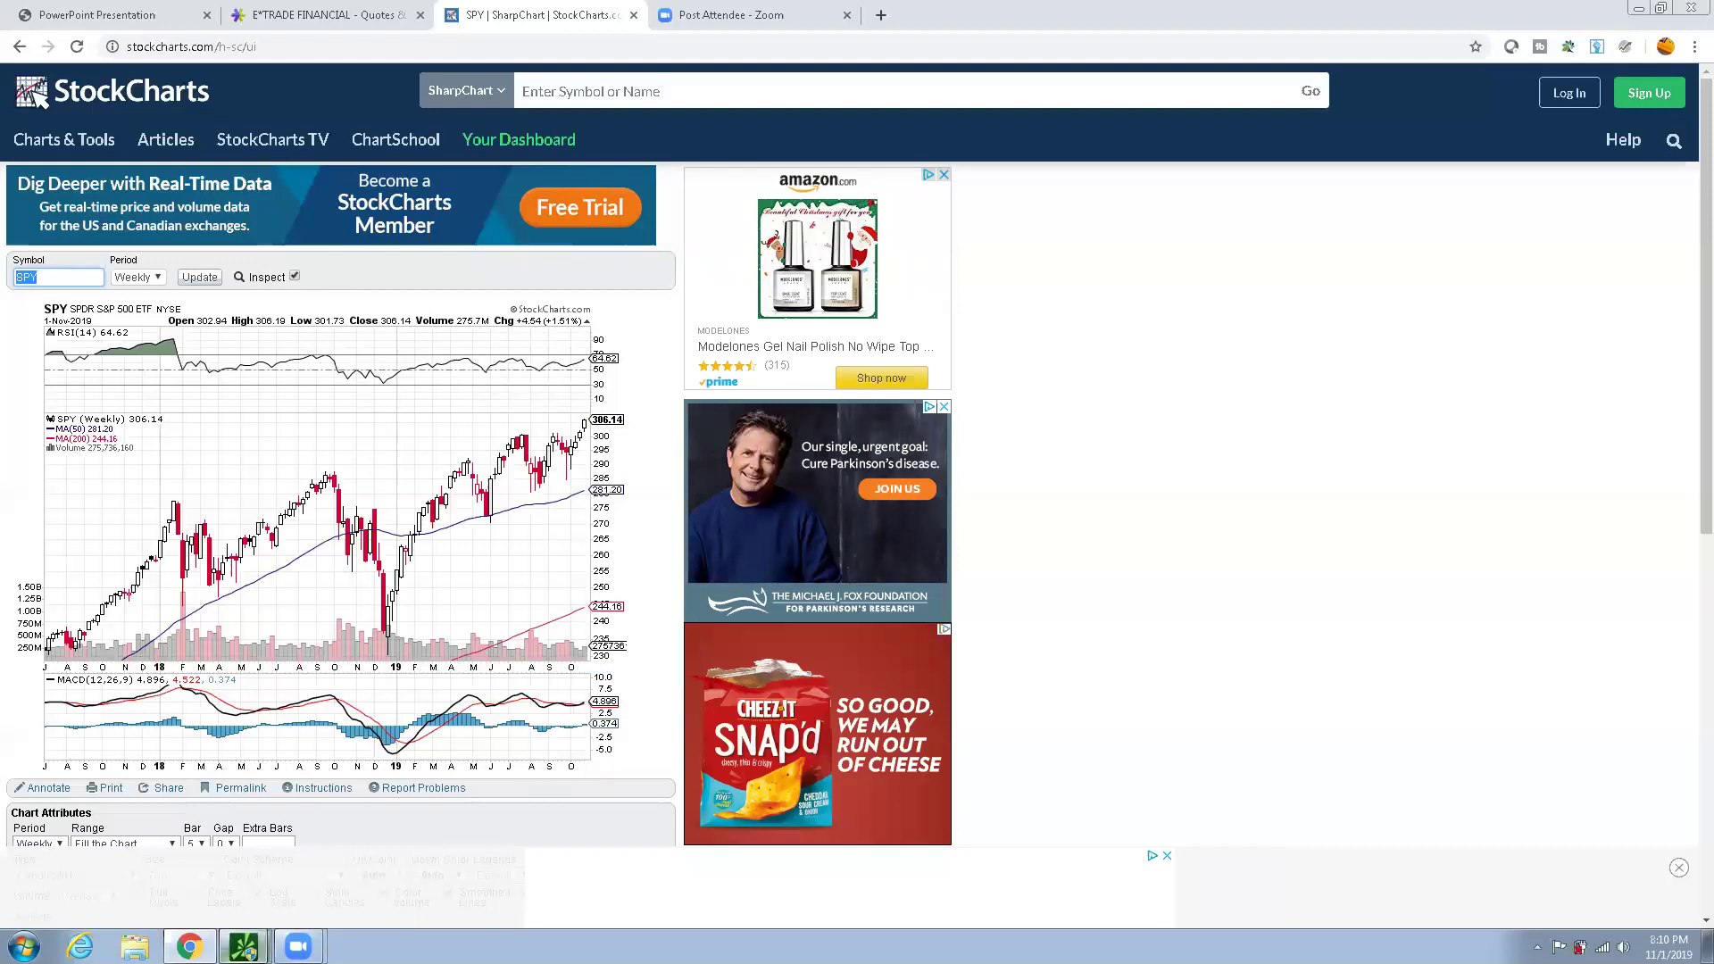
mouse_move(243, 946)
left_click(191, 880)
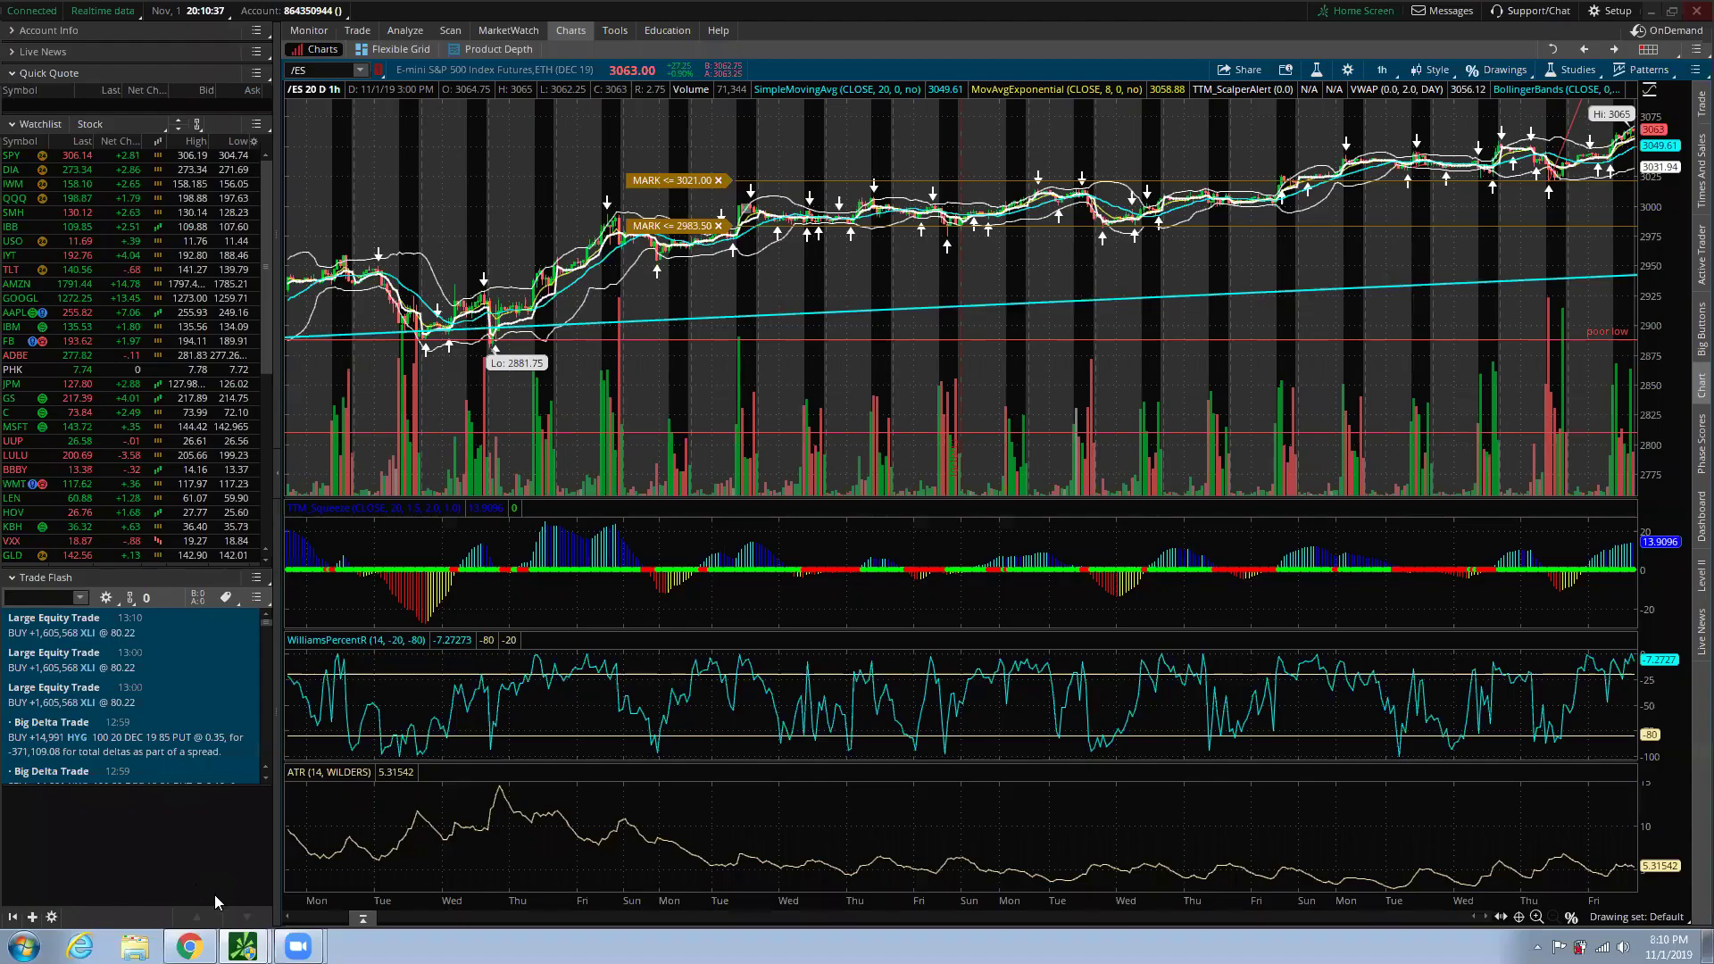
Set the /ES chart to 1 D : 1m from Favorites, then recheck the time-frame list
left_click(1382, 71)
left_click(1359, 146)
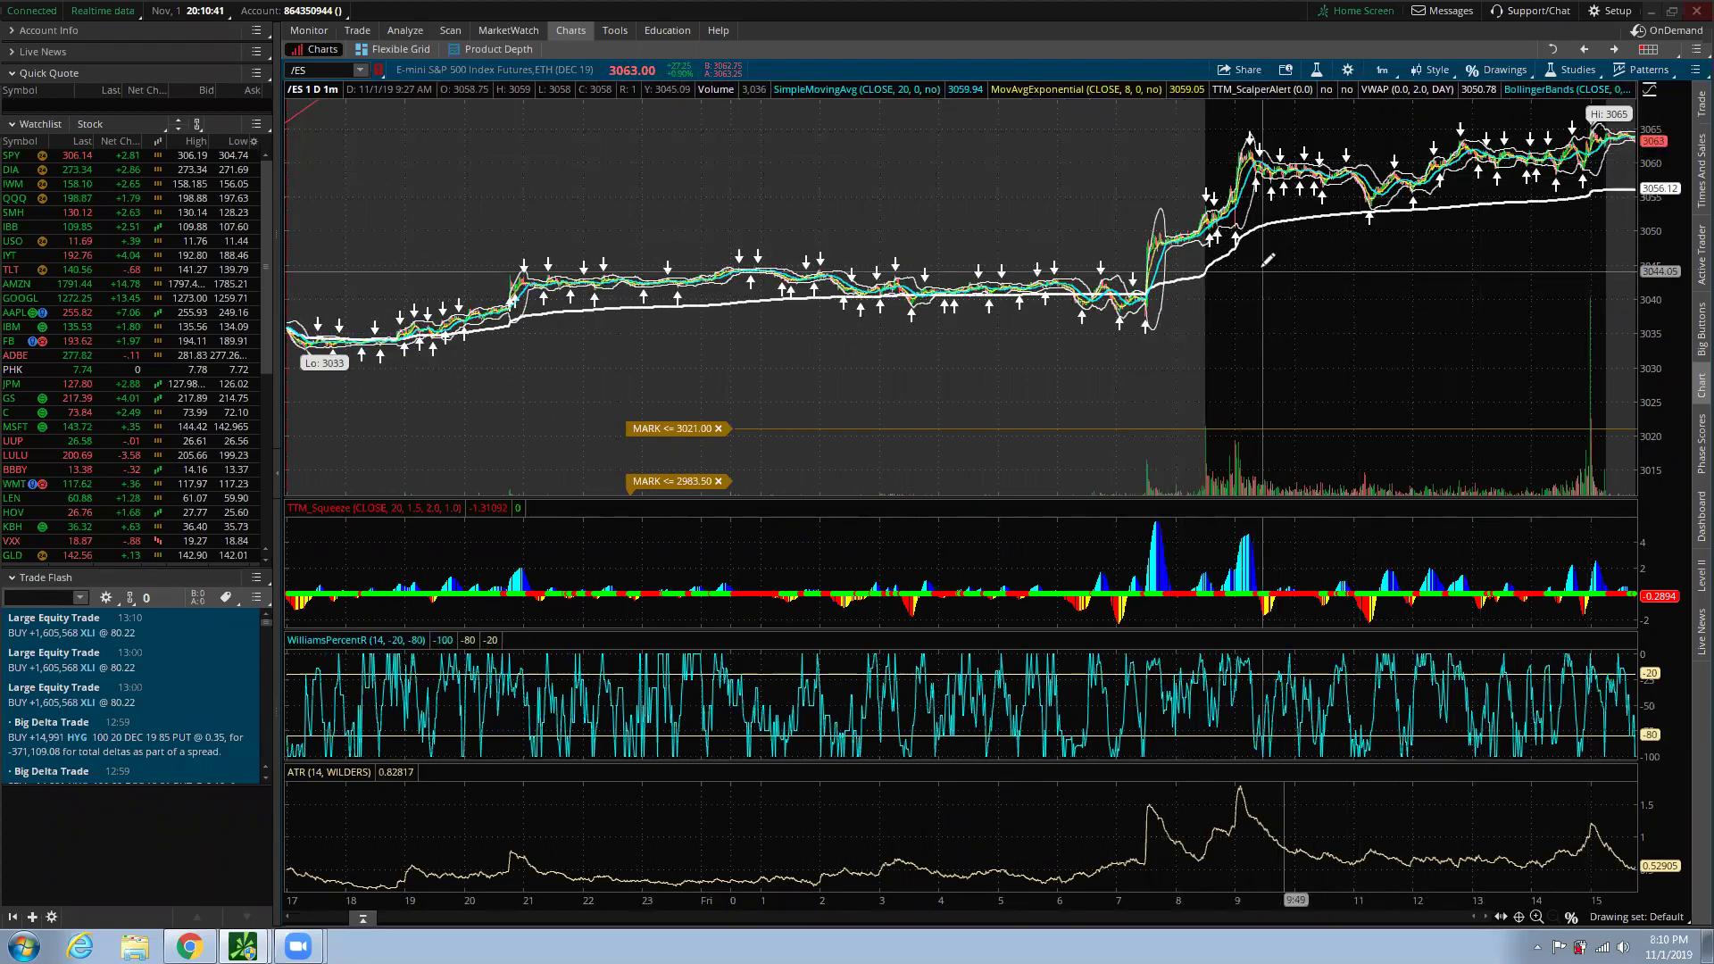
left_click(1369, 72)
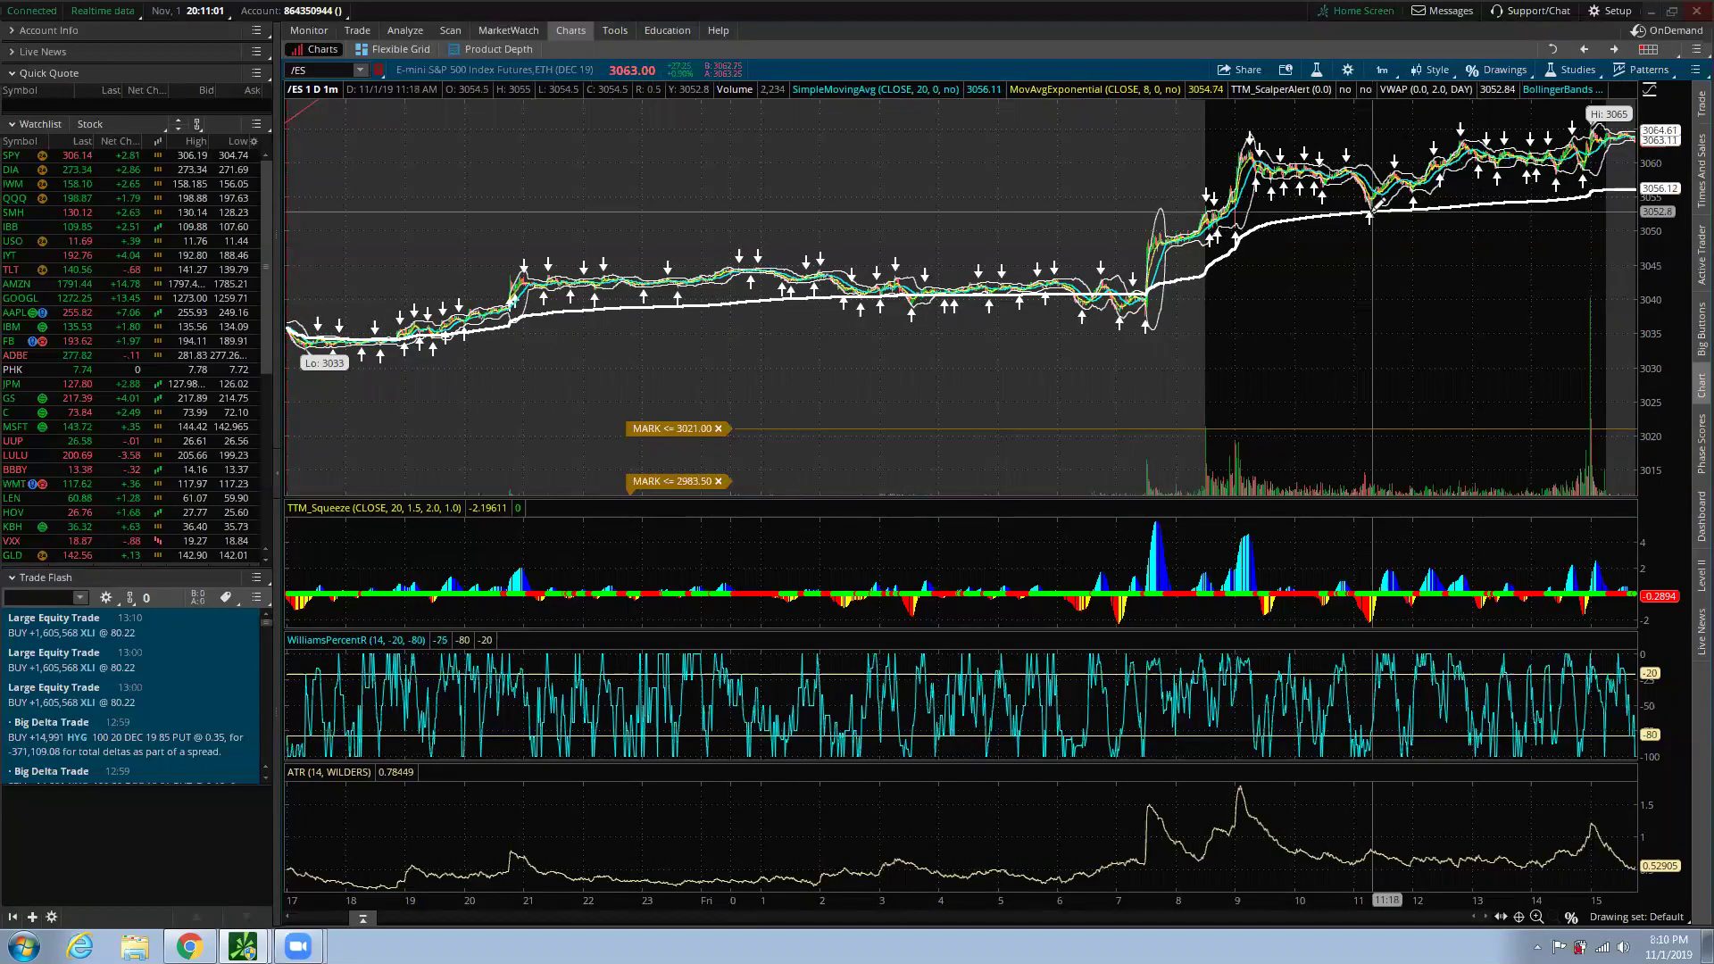
Create a single /ES alert at or below 3053.00, then return to the StockCharts SPY chart
right_click(1405, 213)
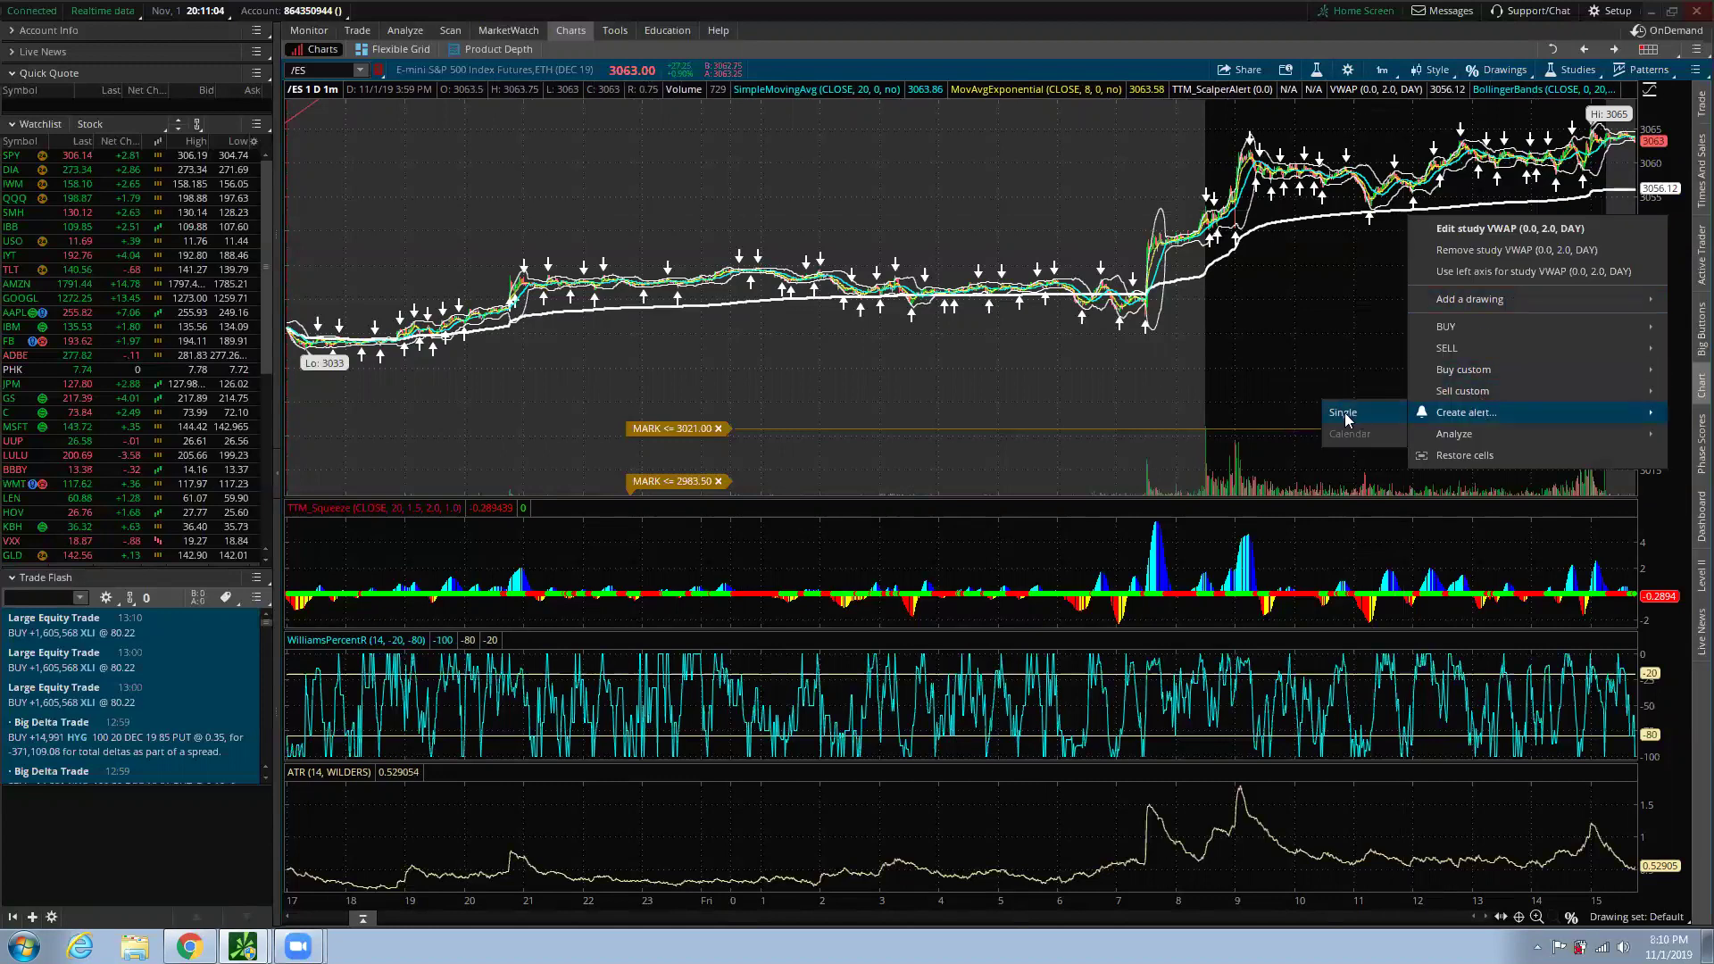
left_click(1343, 413)
left_click(809, 335)
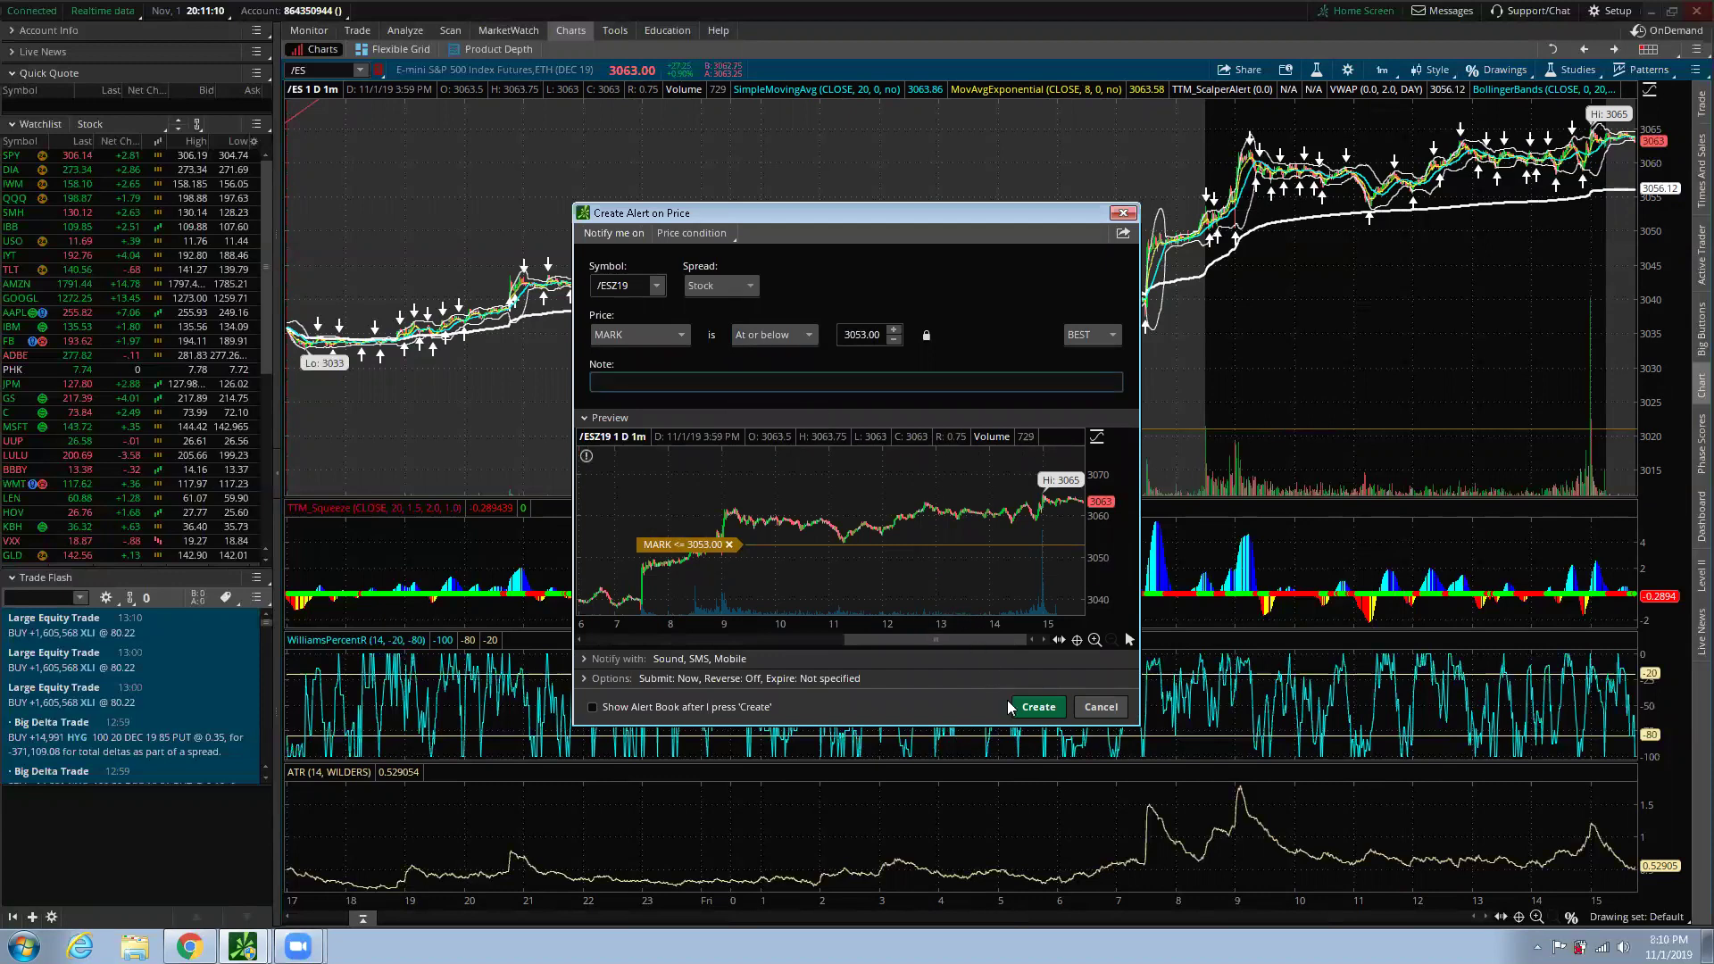
left_click(1018, 707)
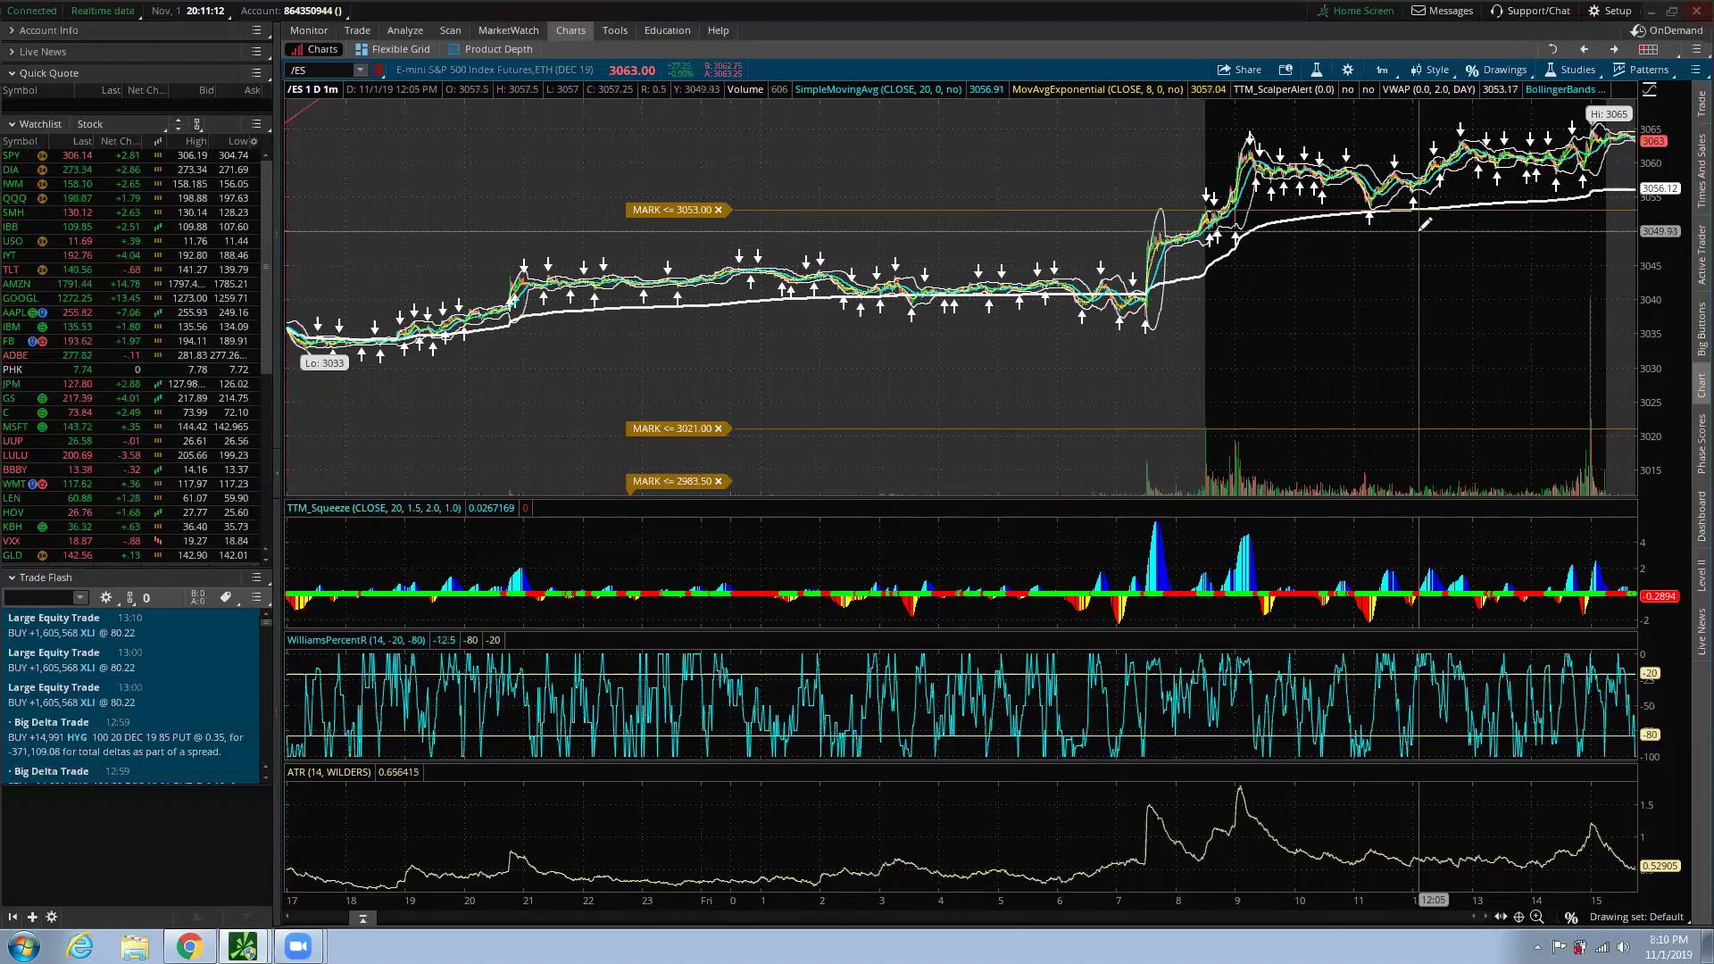
left_click(1378, 70)
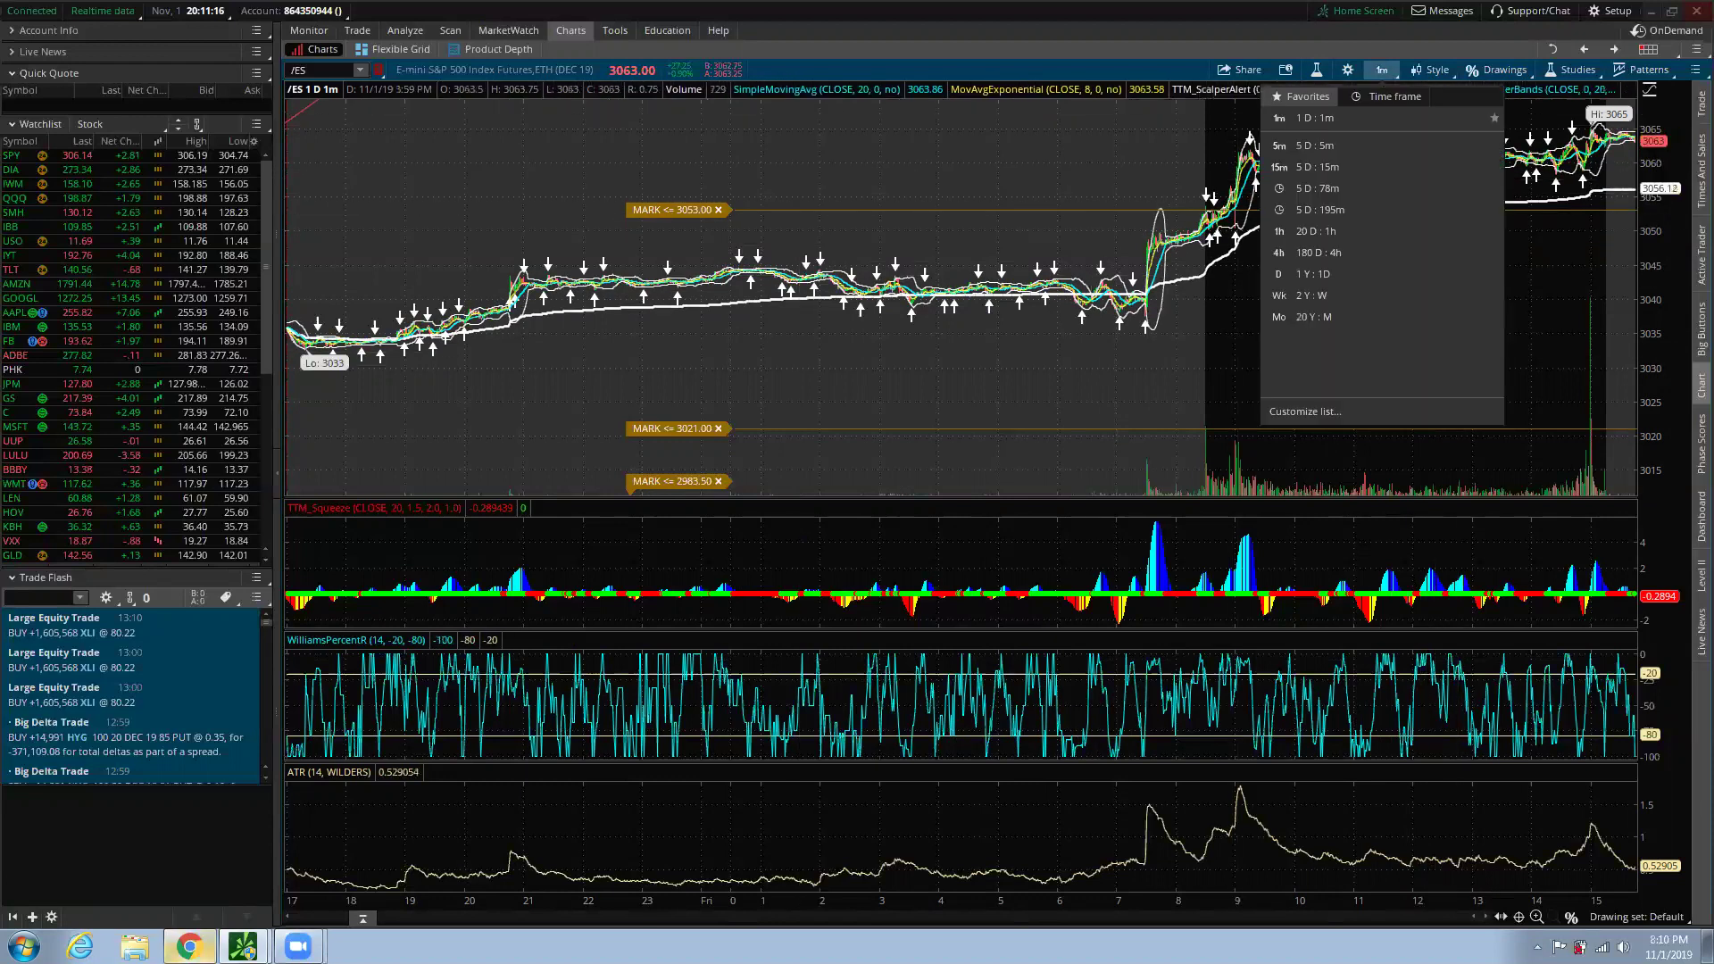
left_click(199, 927)
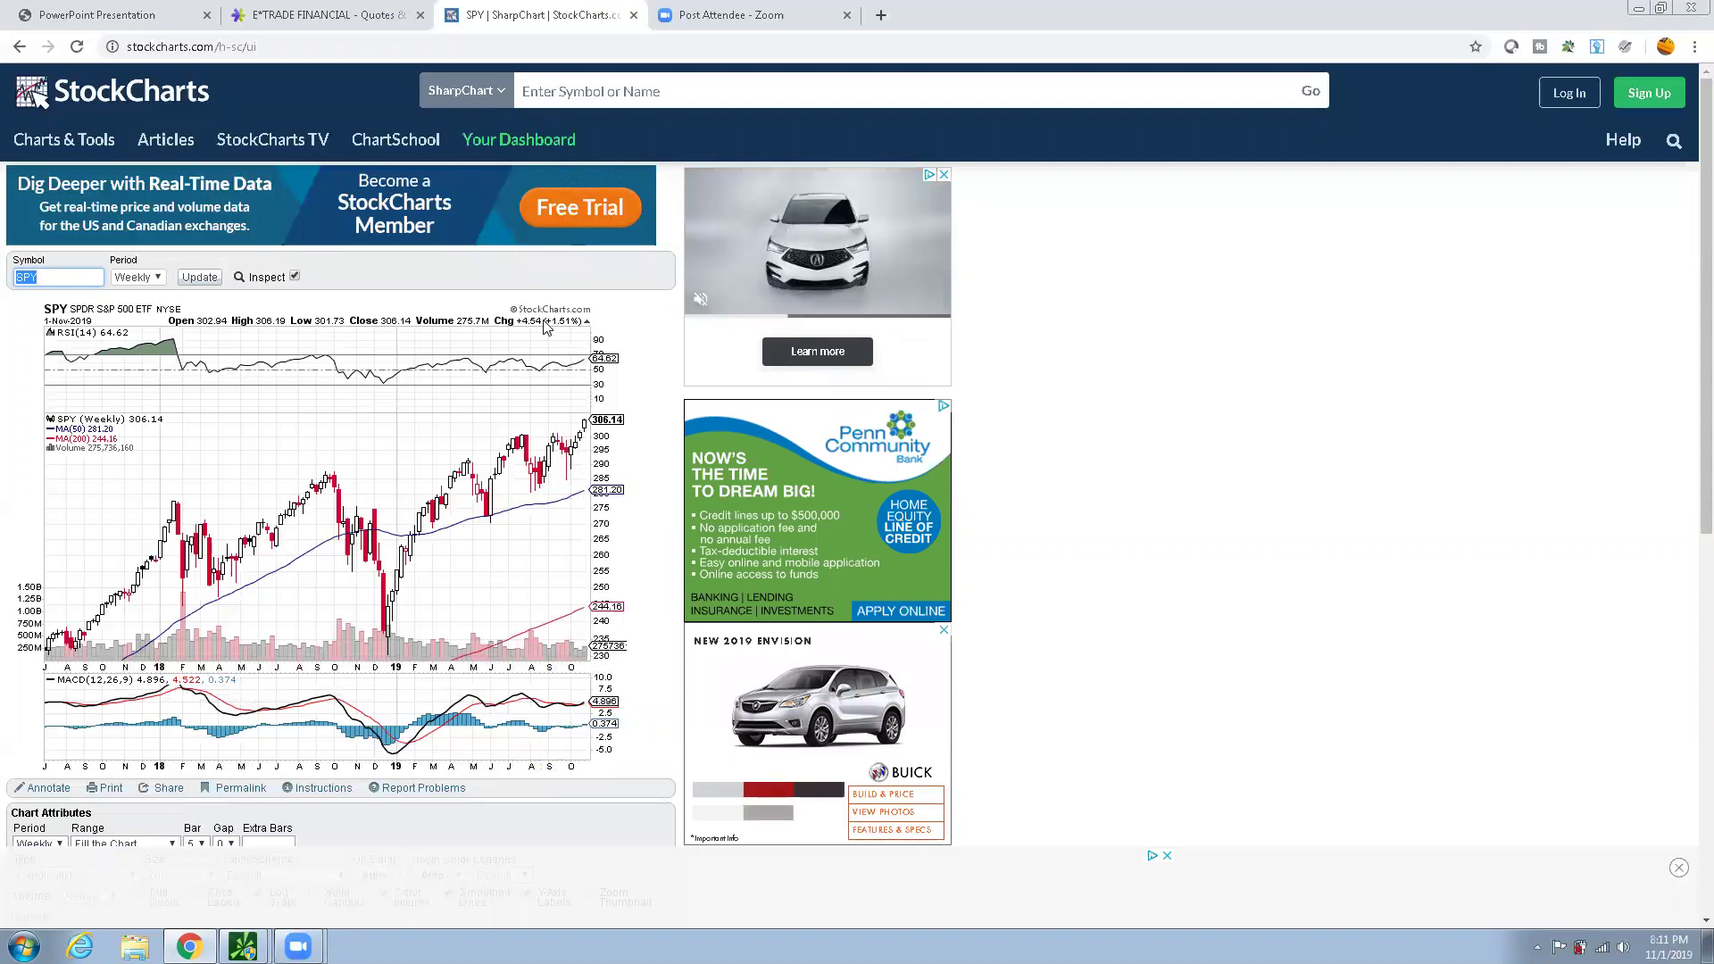
left_click(138, 277)
left_click(168, 294)
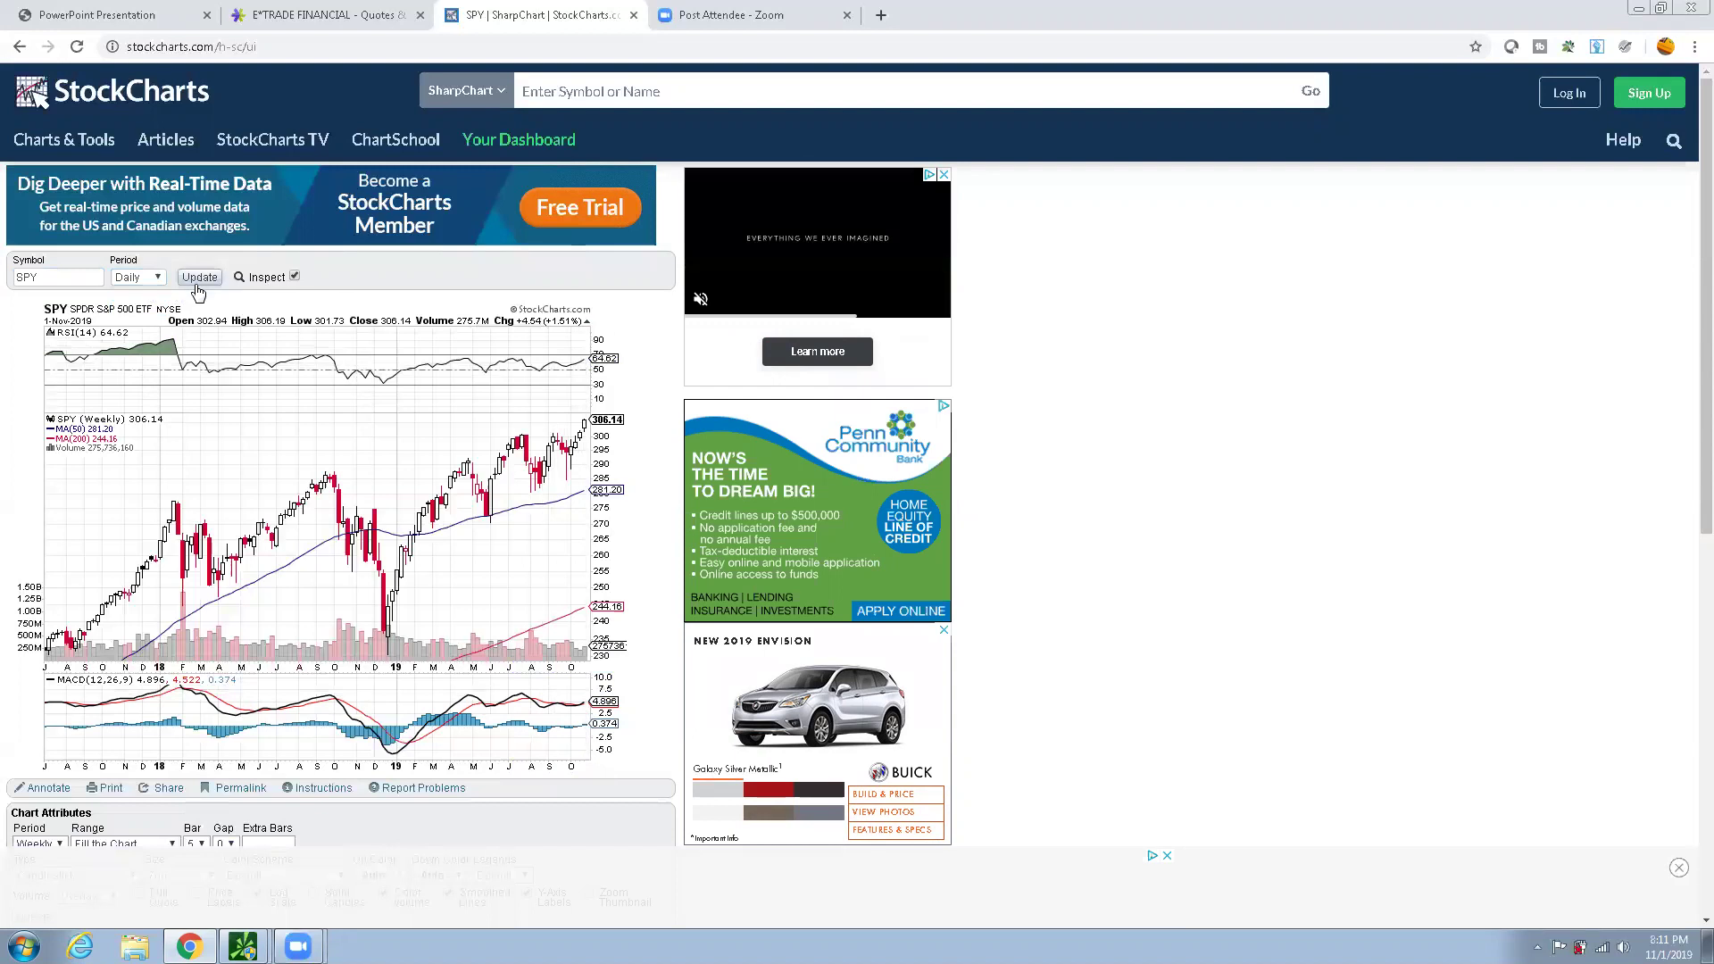
left_click(198, 280)
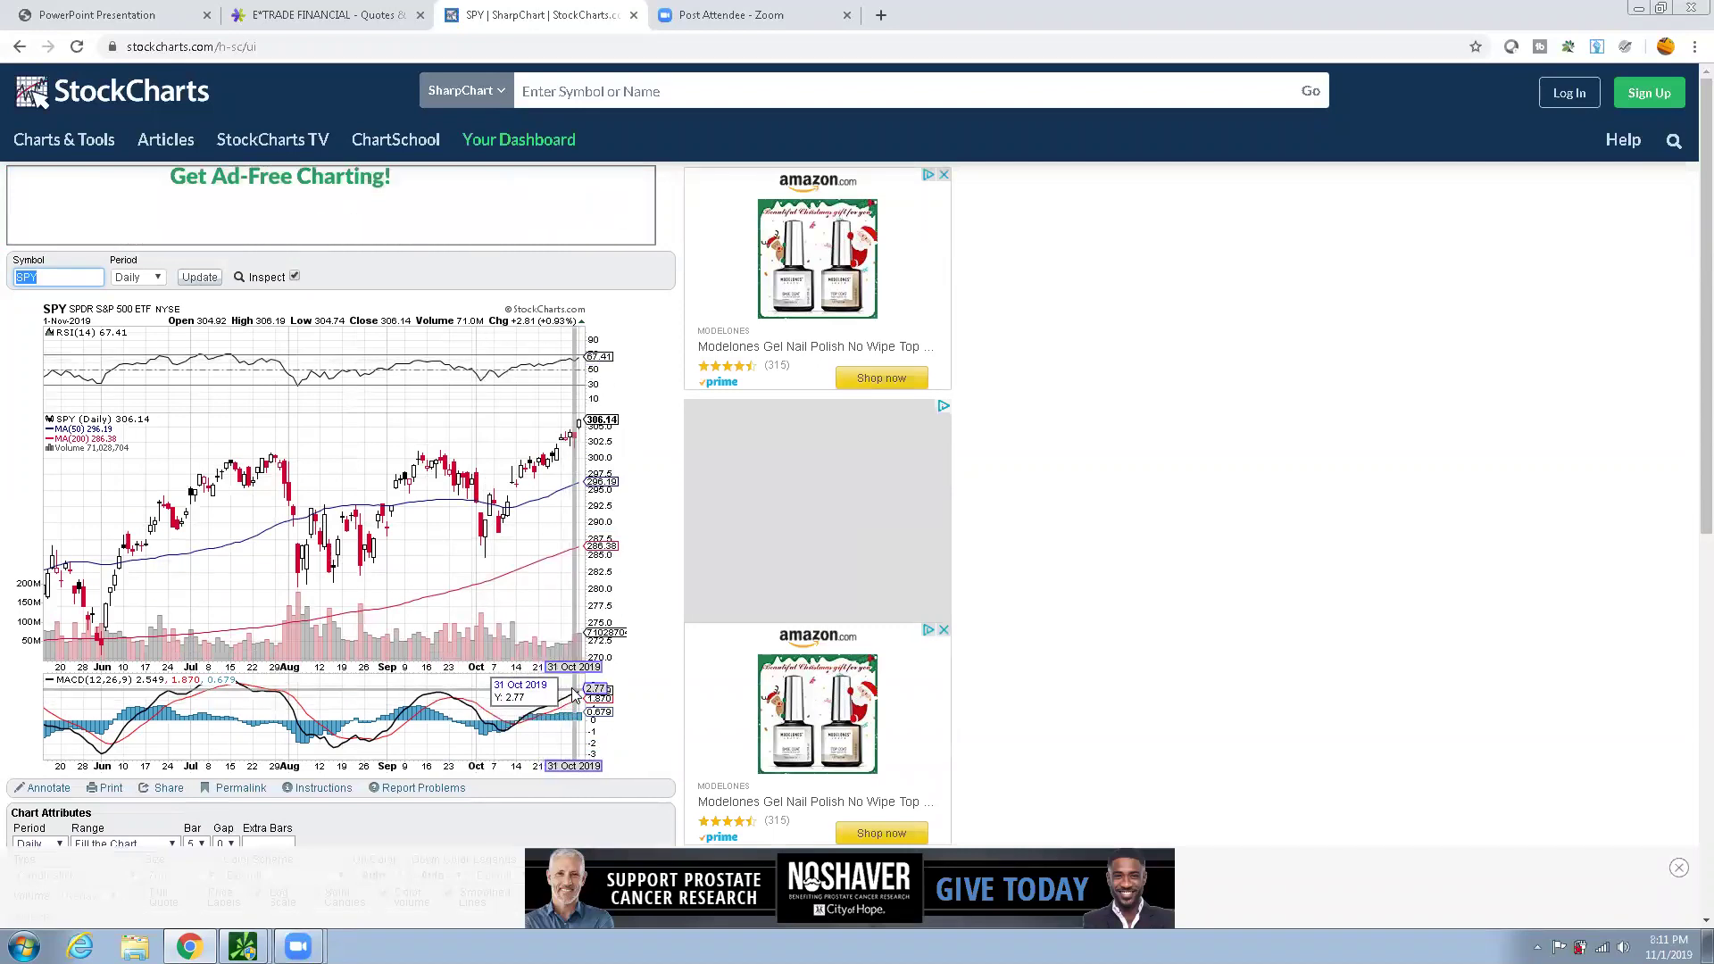
scroll(484, 661, "down", 4)
scroll(484, 661, "up", 2)
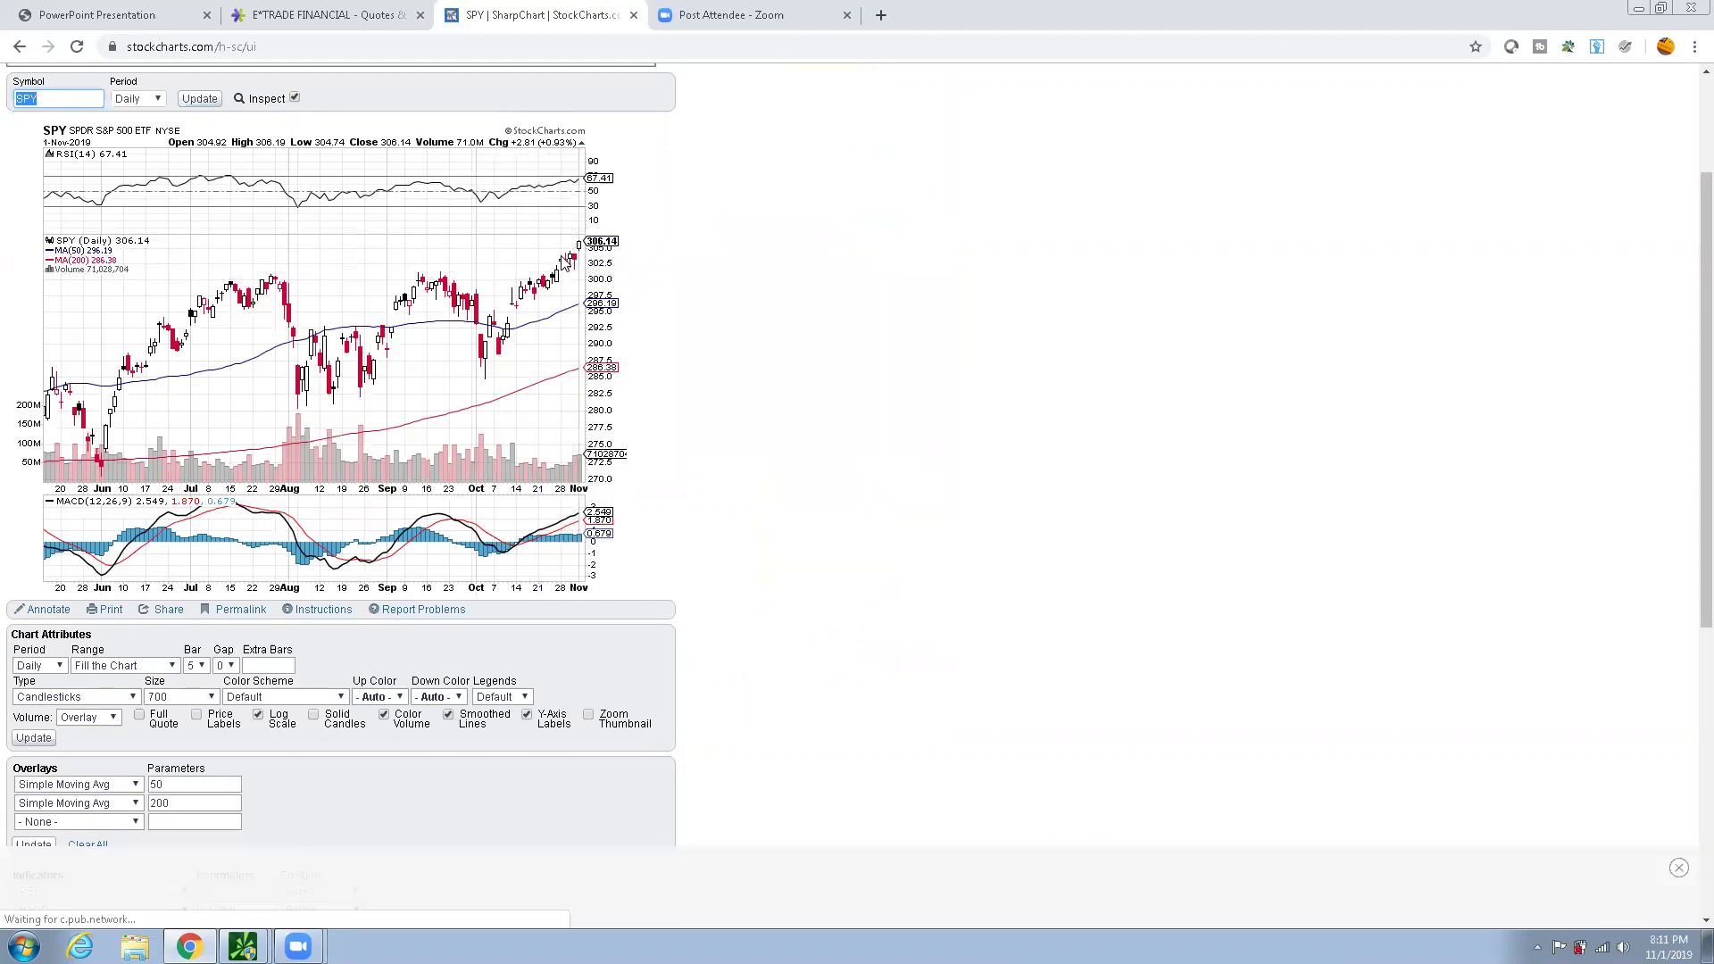
scroll(201, 267, "up", 2)
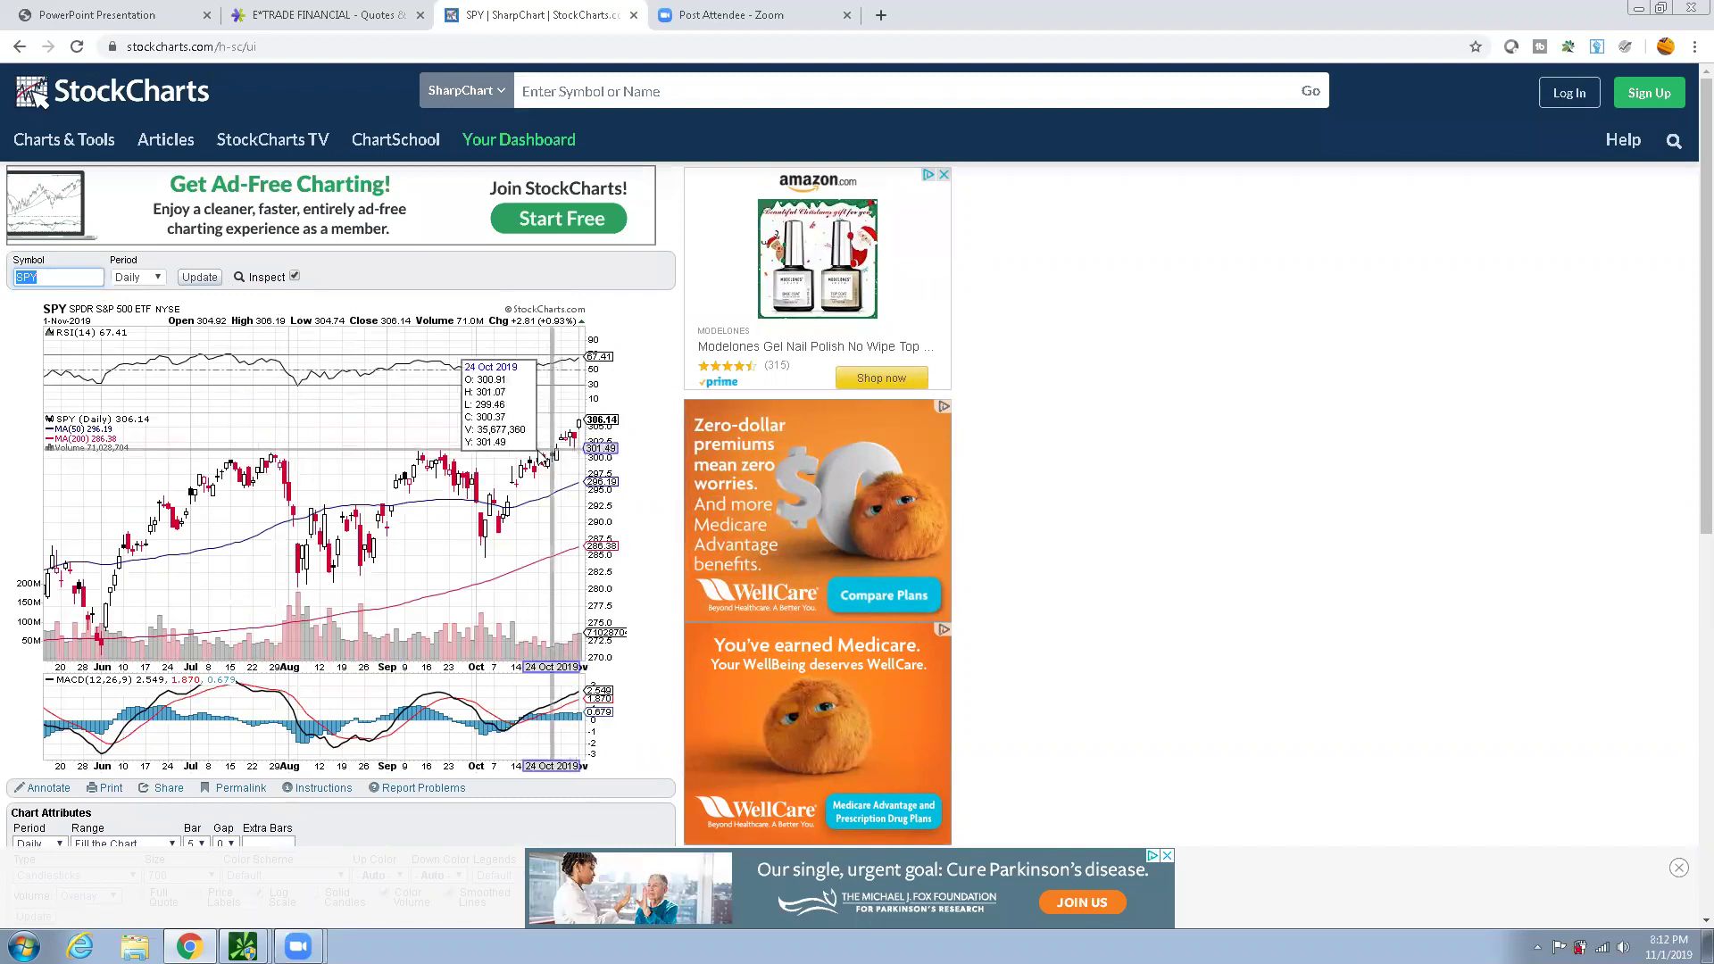
left_click(288, 51)
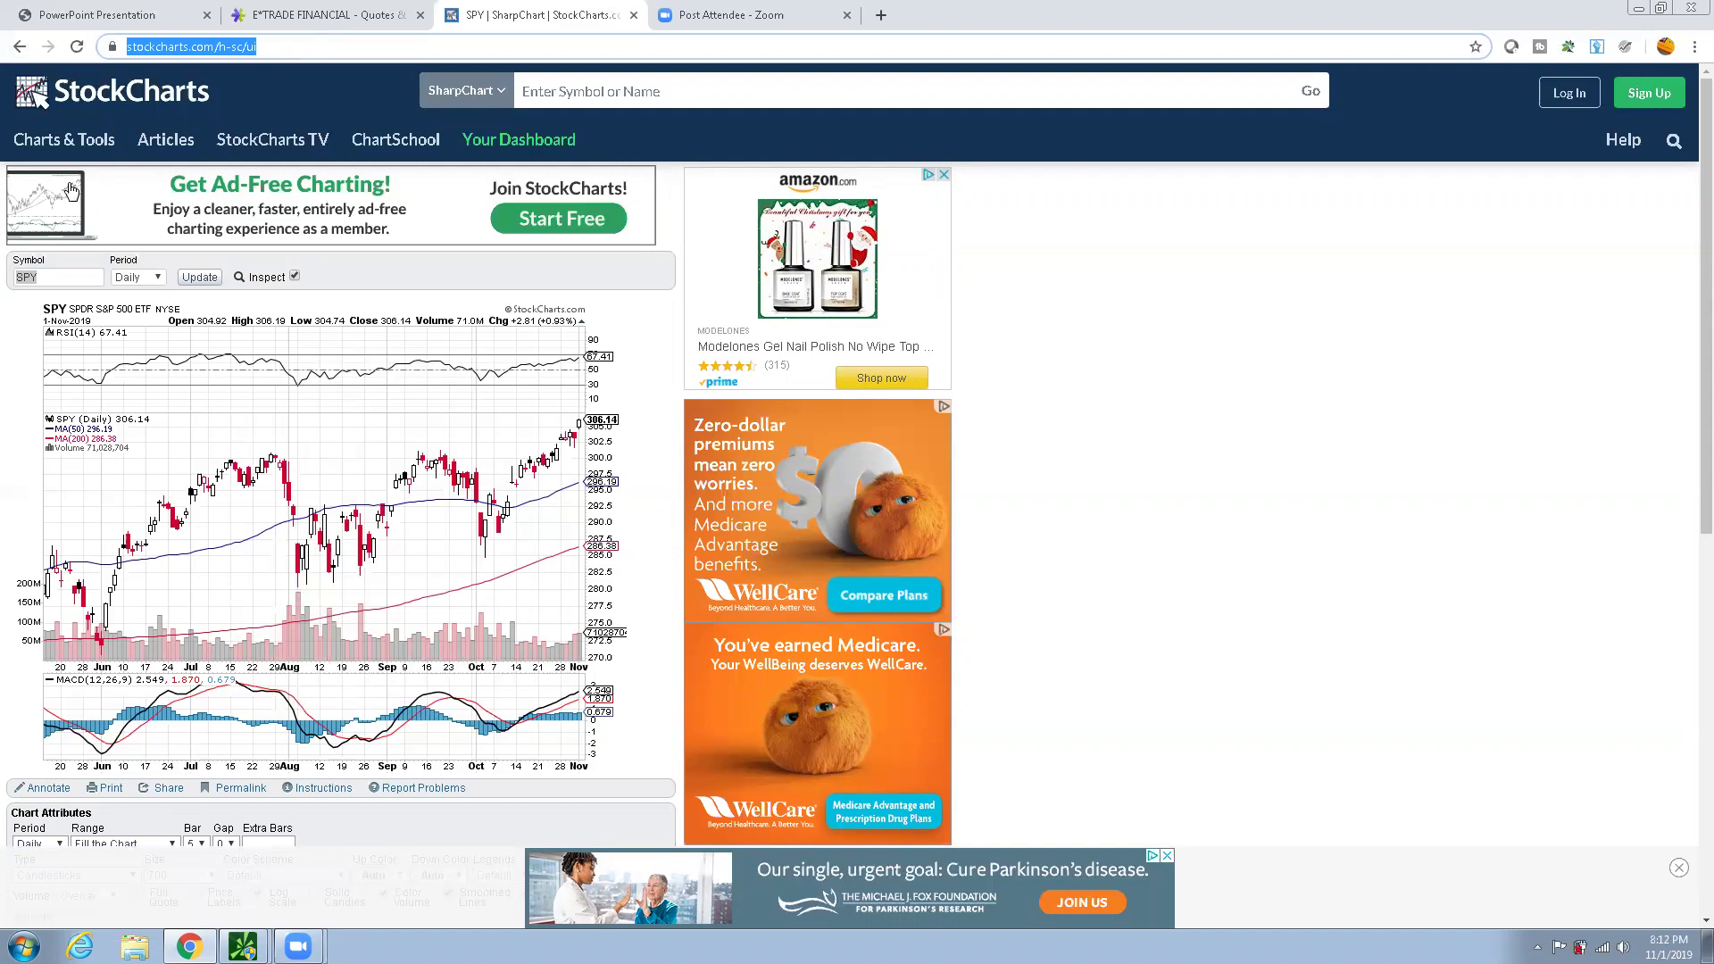
Replace SPY with qqq to load the QQQ daily chart
left_click(50, 278)
type("qqq")
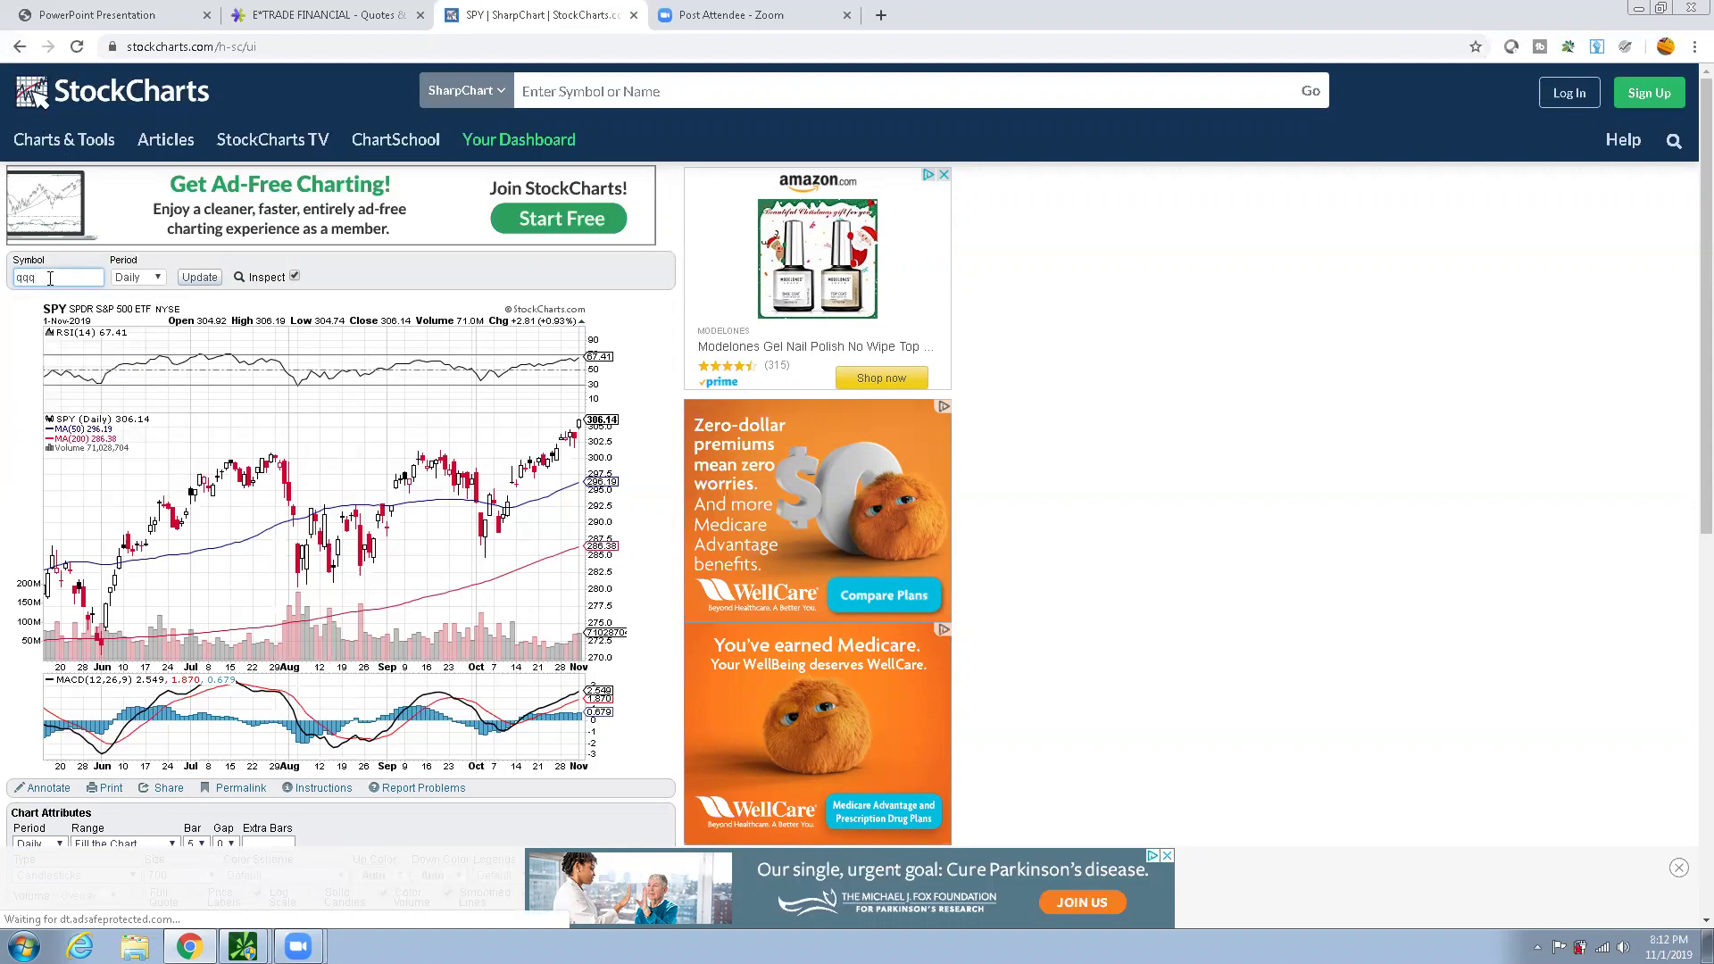
key("Return")
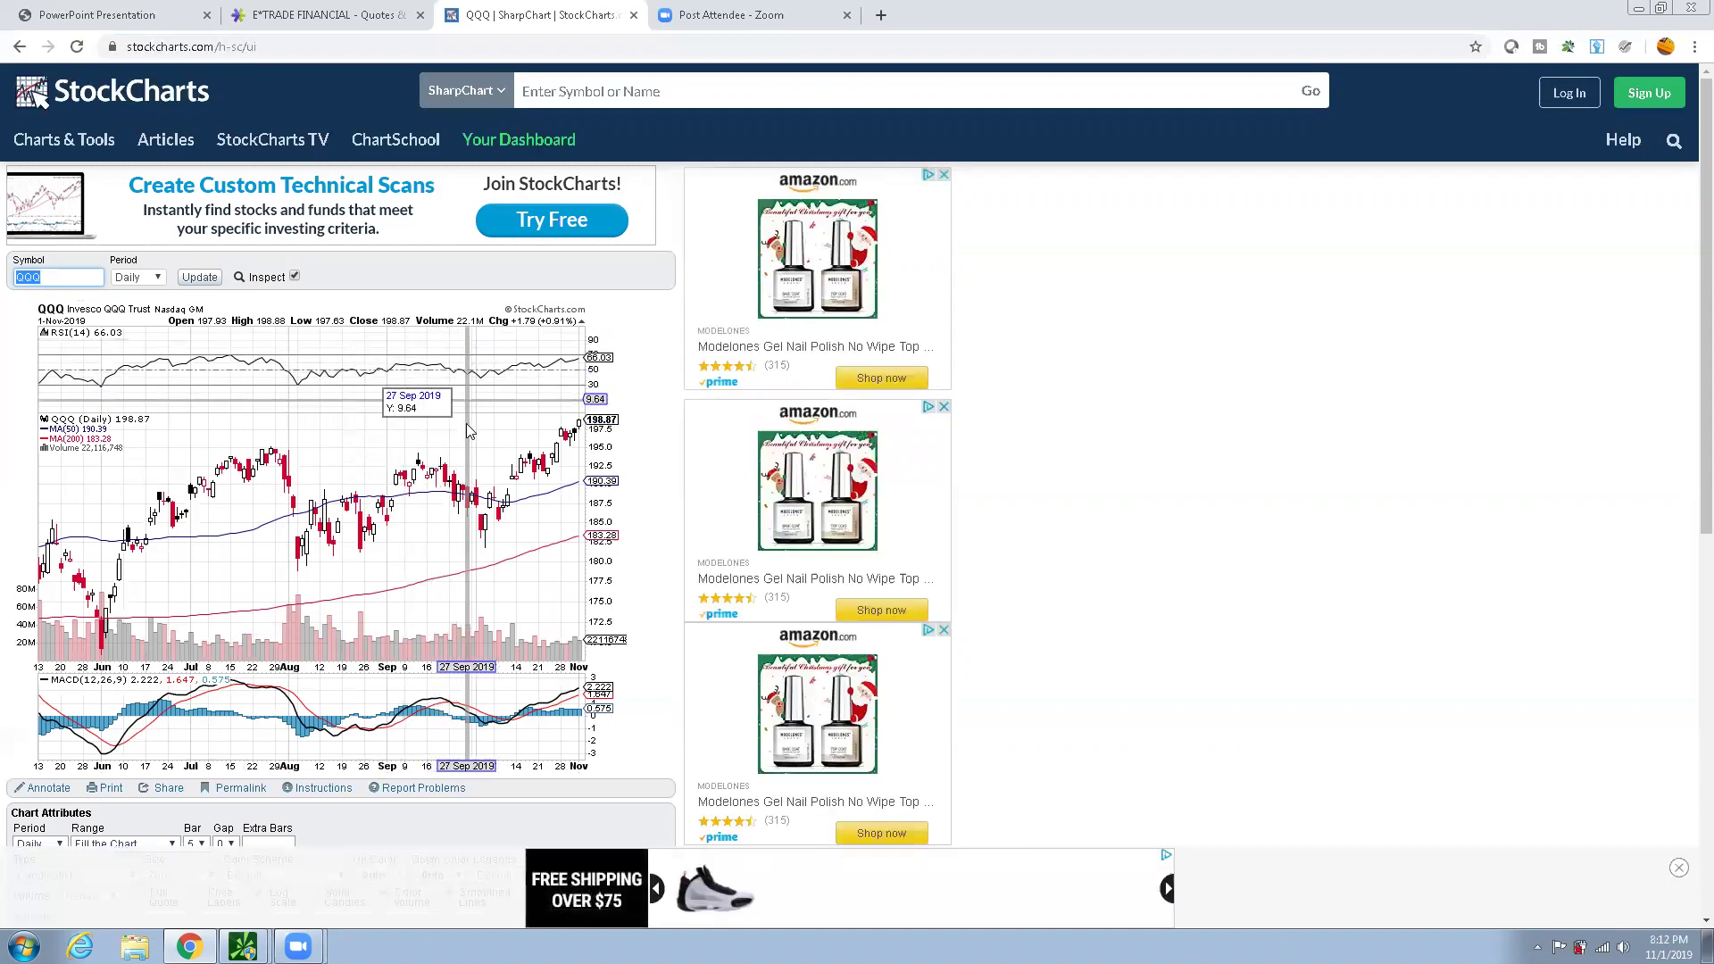
Change the chart symbol from QQQ to SMH
key("BackSpace")
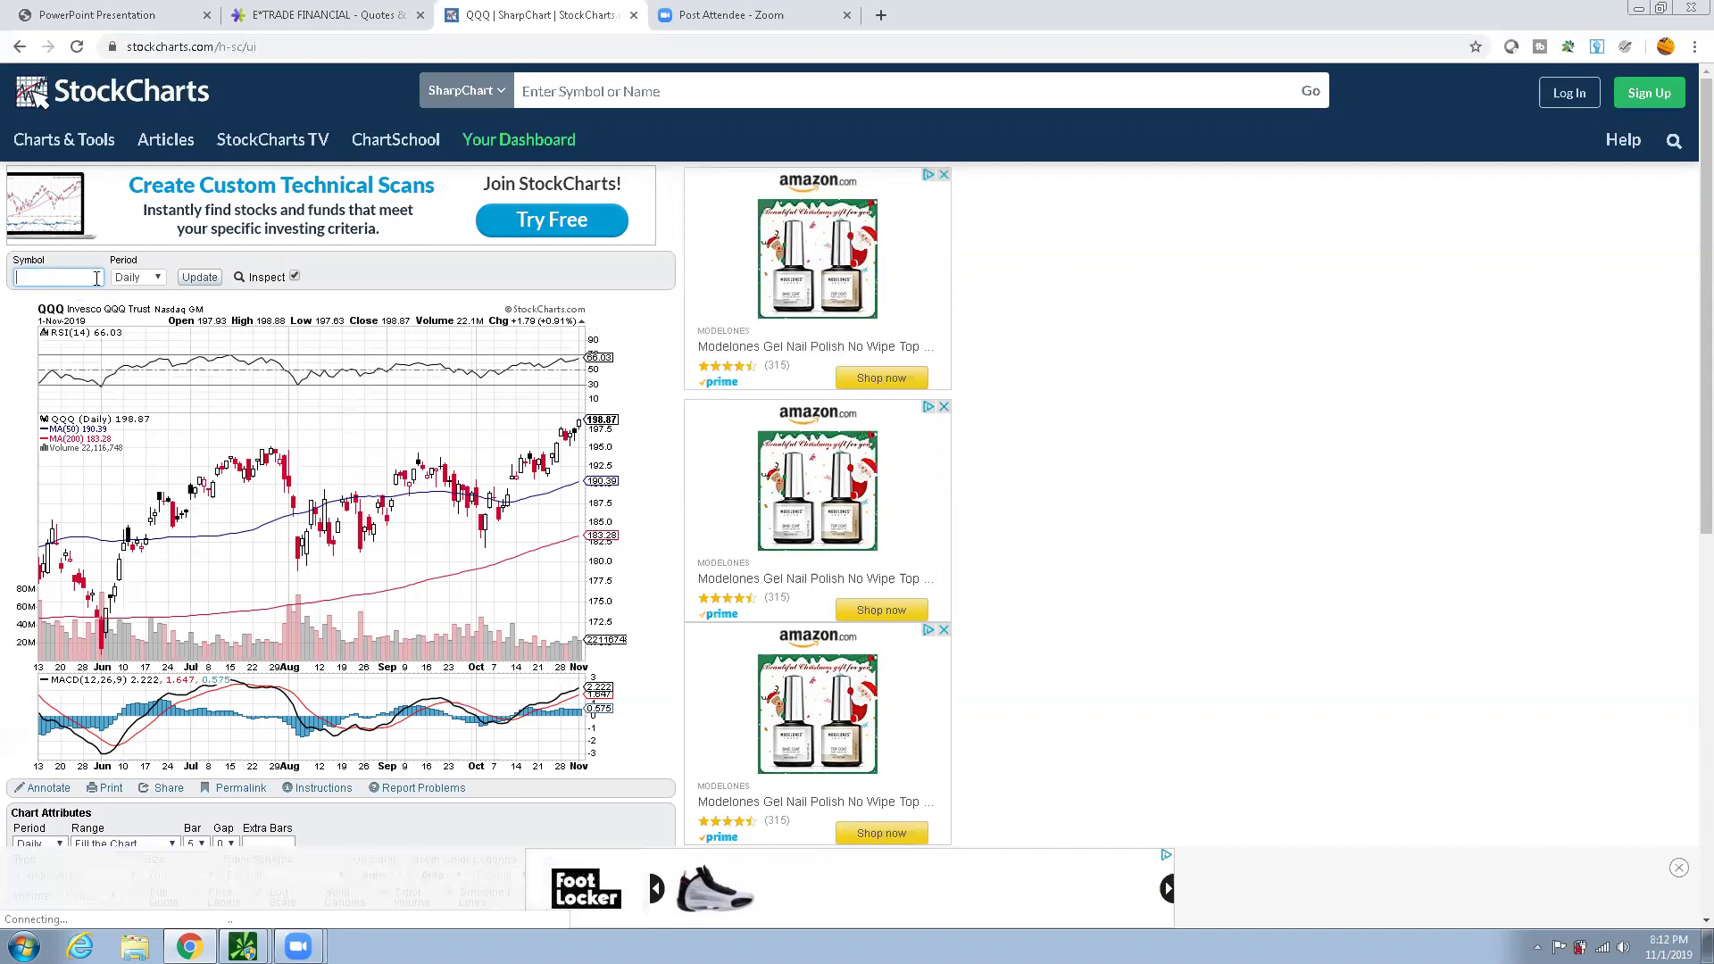
type("SMH")
key("Return")
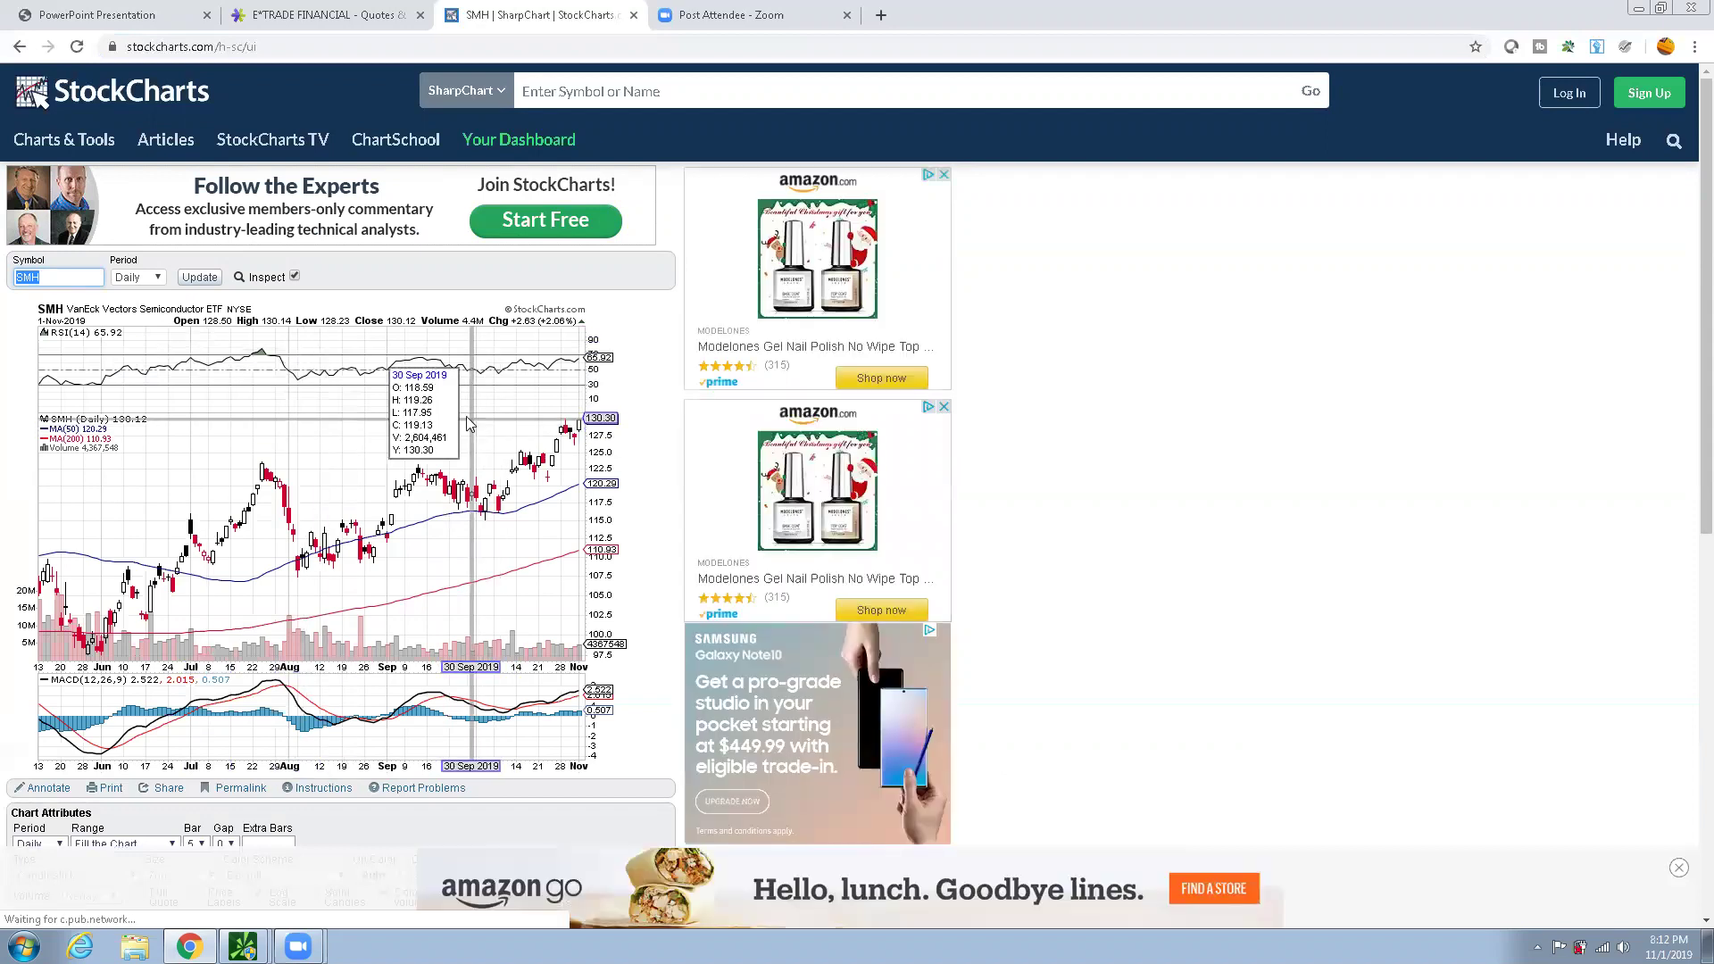
Replace SMH with ibb to load the IBB daily chart, then clear the Symbol box
left_click(55, 277)
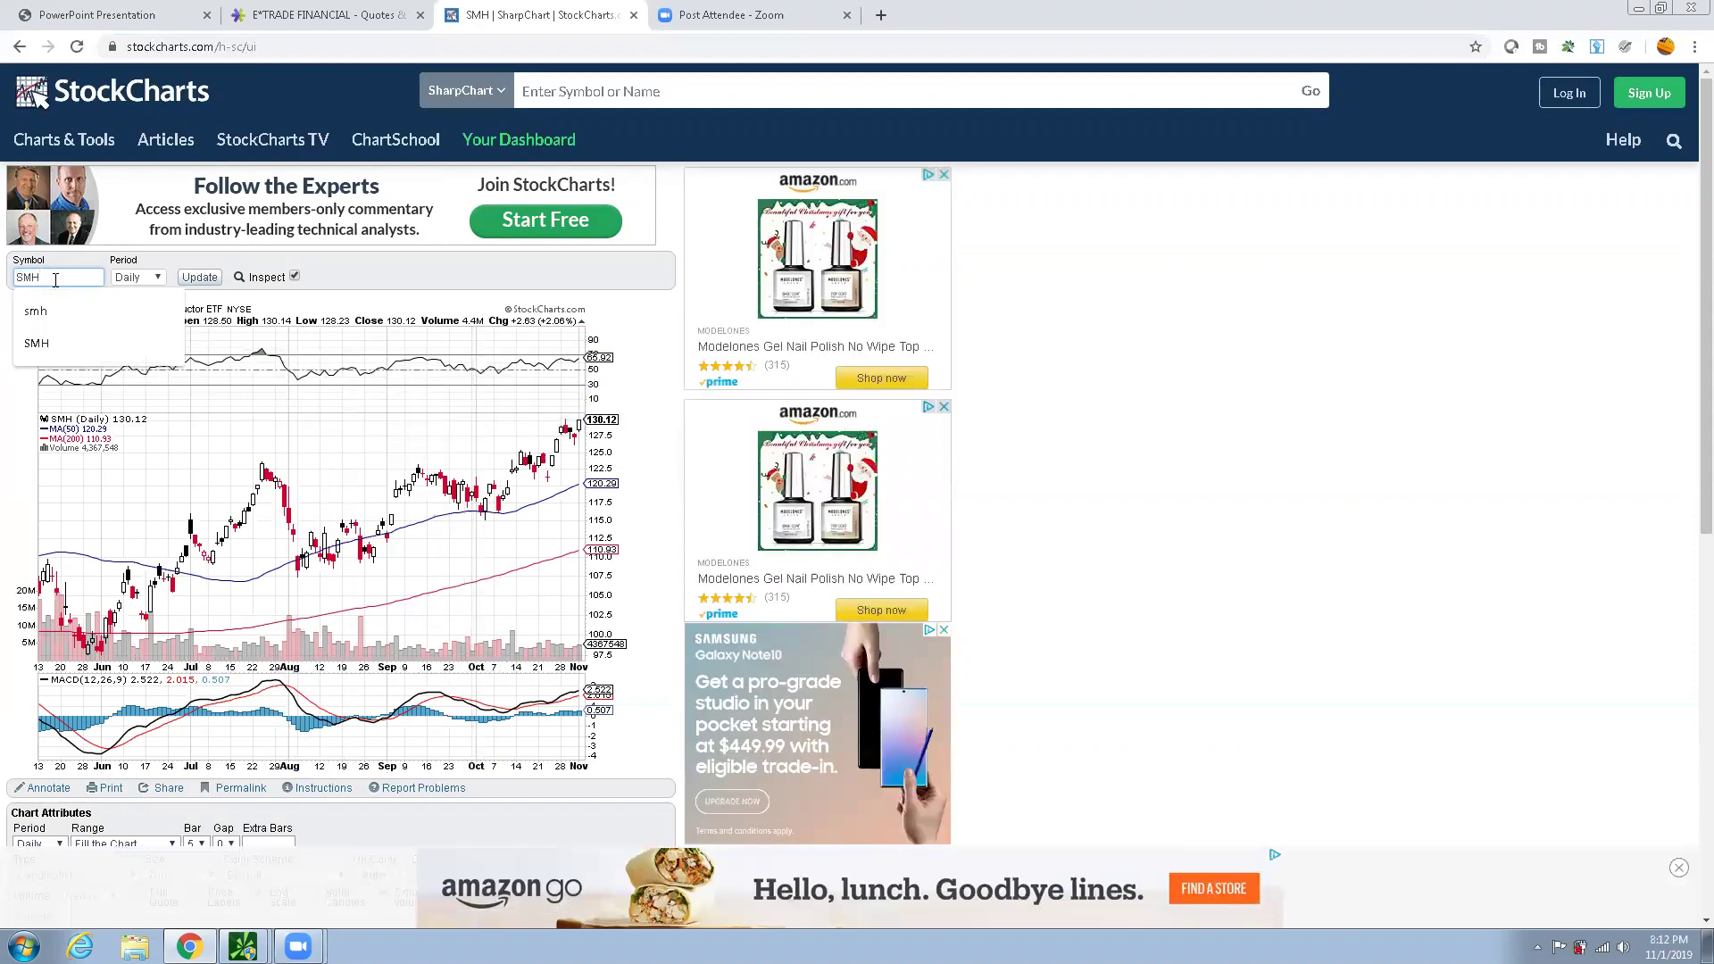
key("BackSpace")
key("BackSpace")
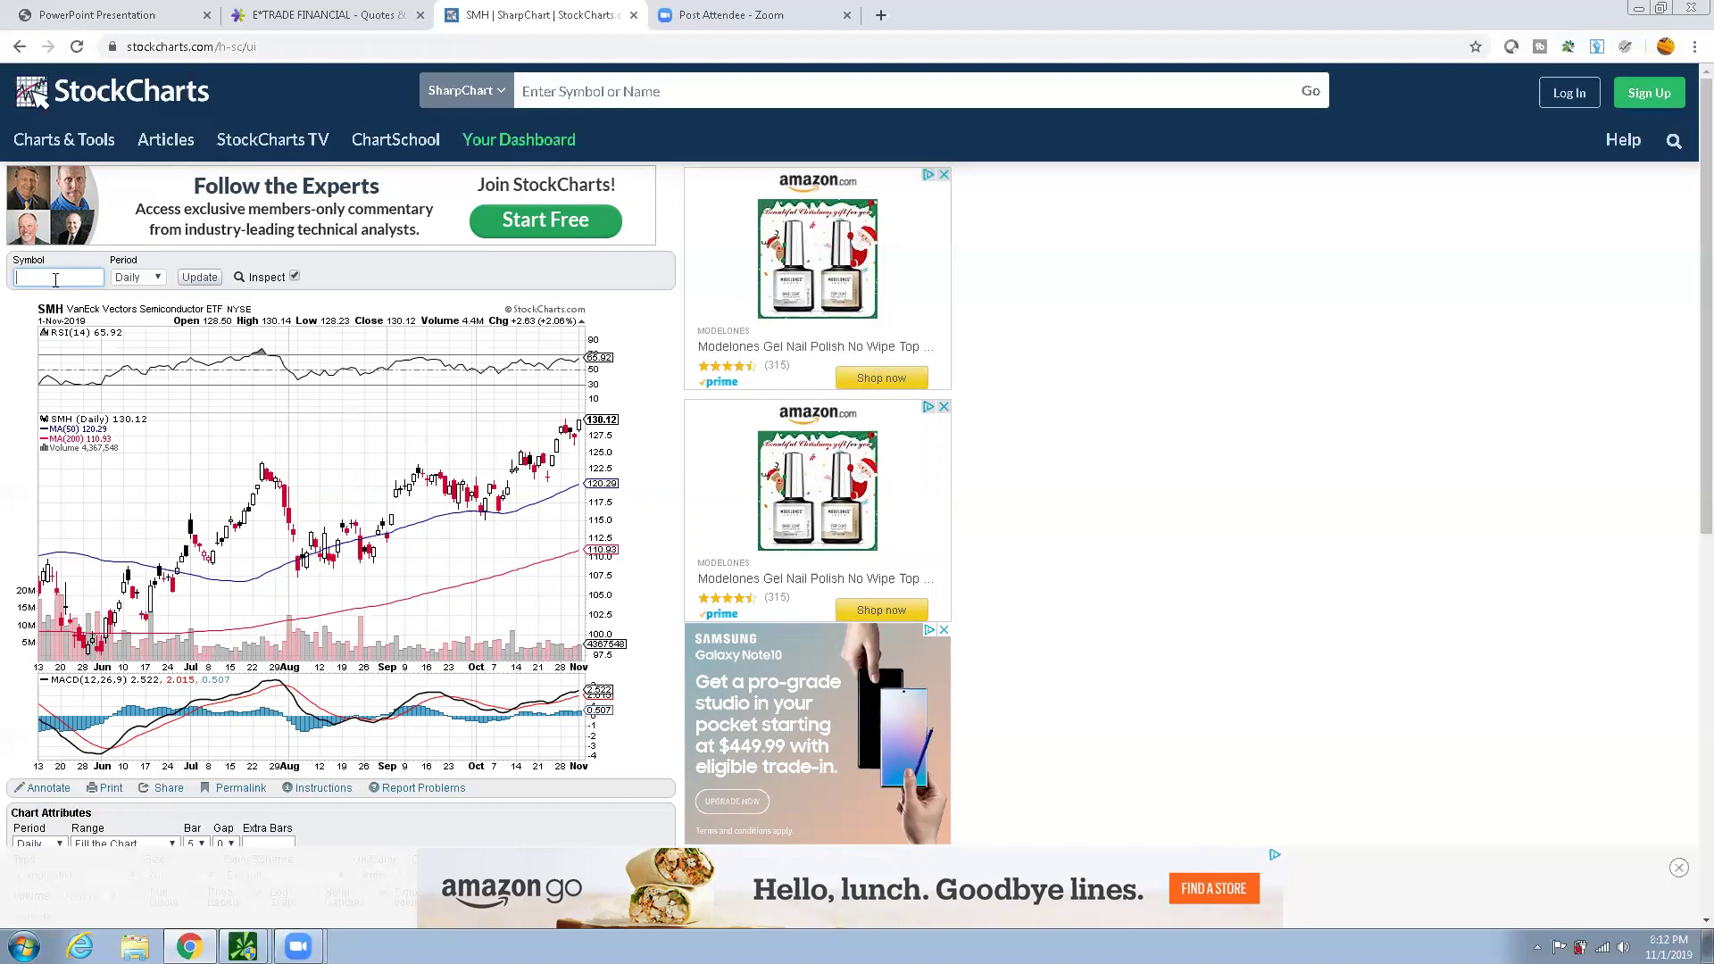
type("ibb")
key("Return")
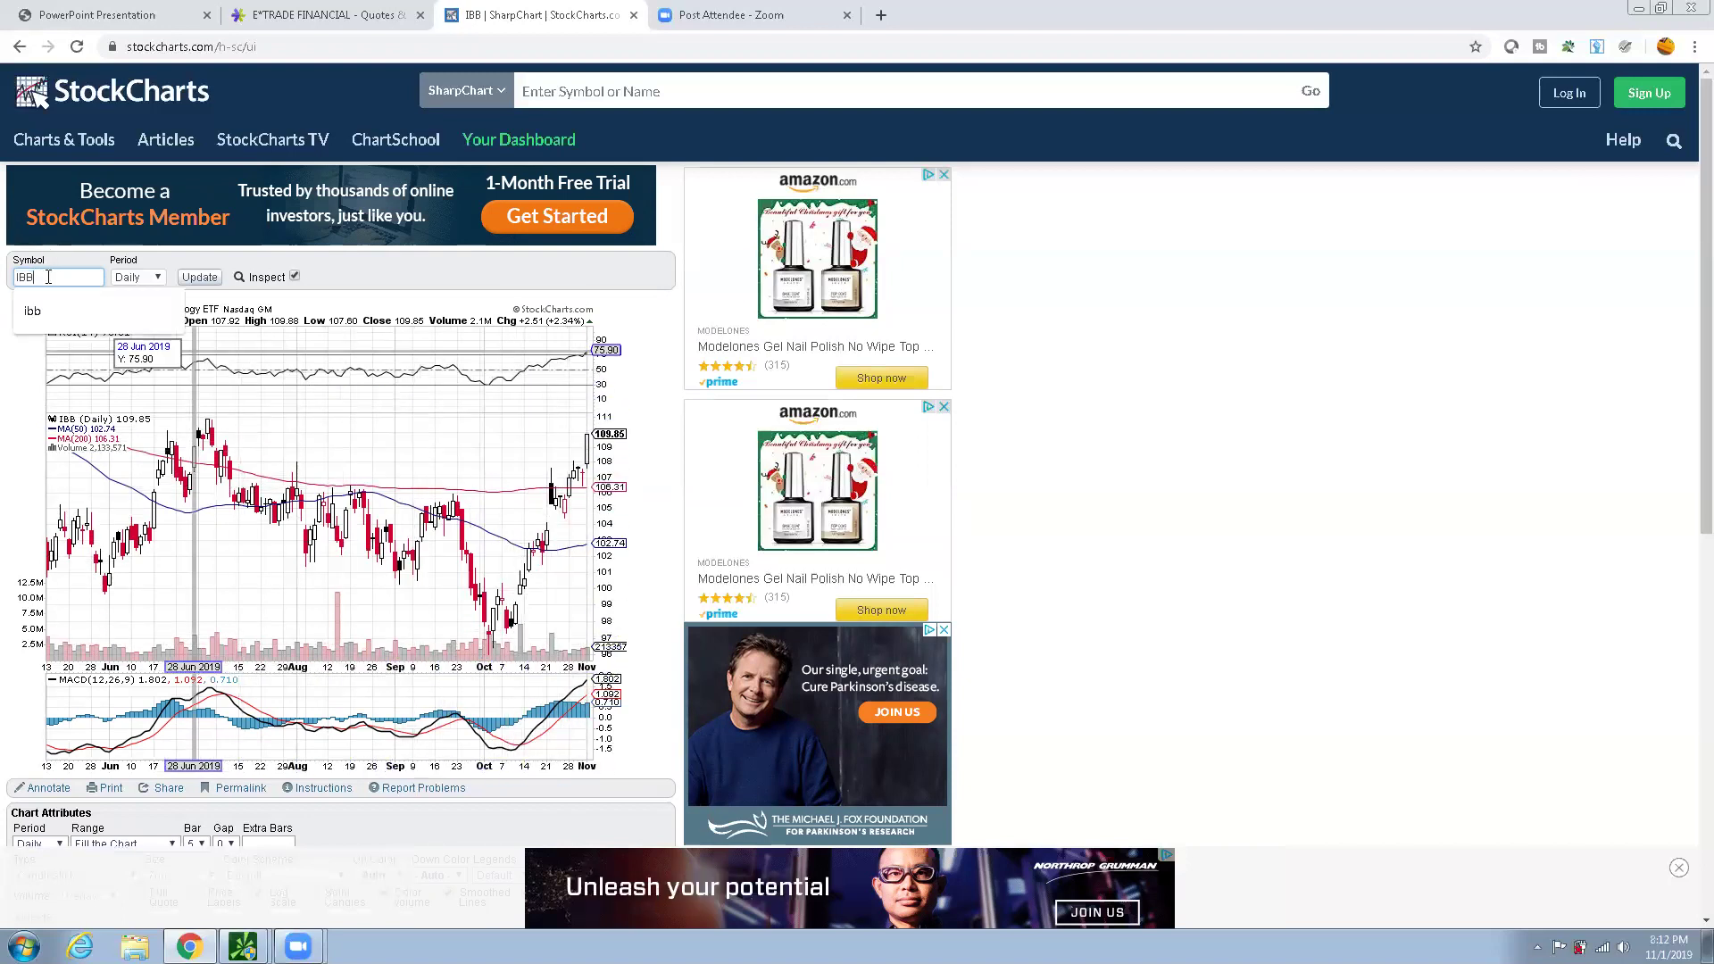
key("BackSpace")
key("BackSpace")
key("BackSpace")
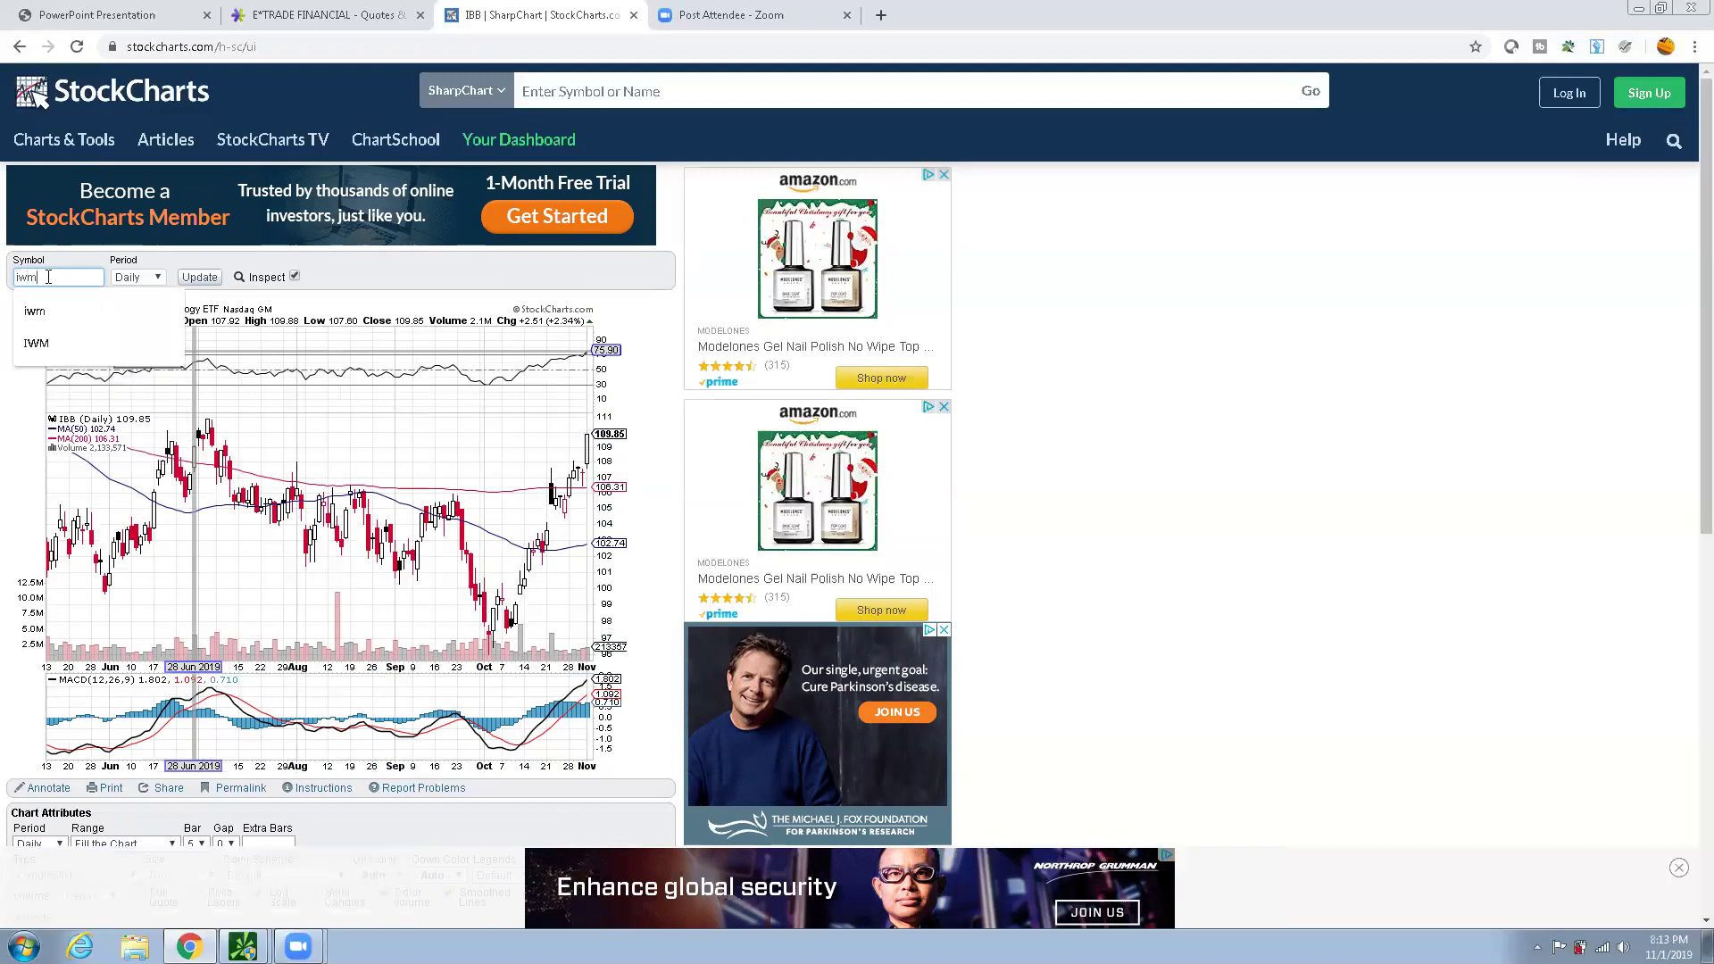
Load IWM, set its Period to Weekly, and clear the Symbol box
key("Return")
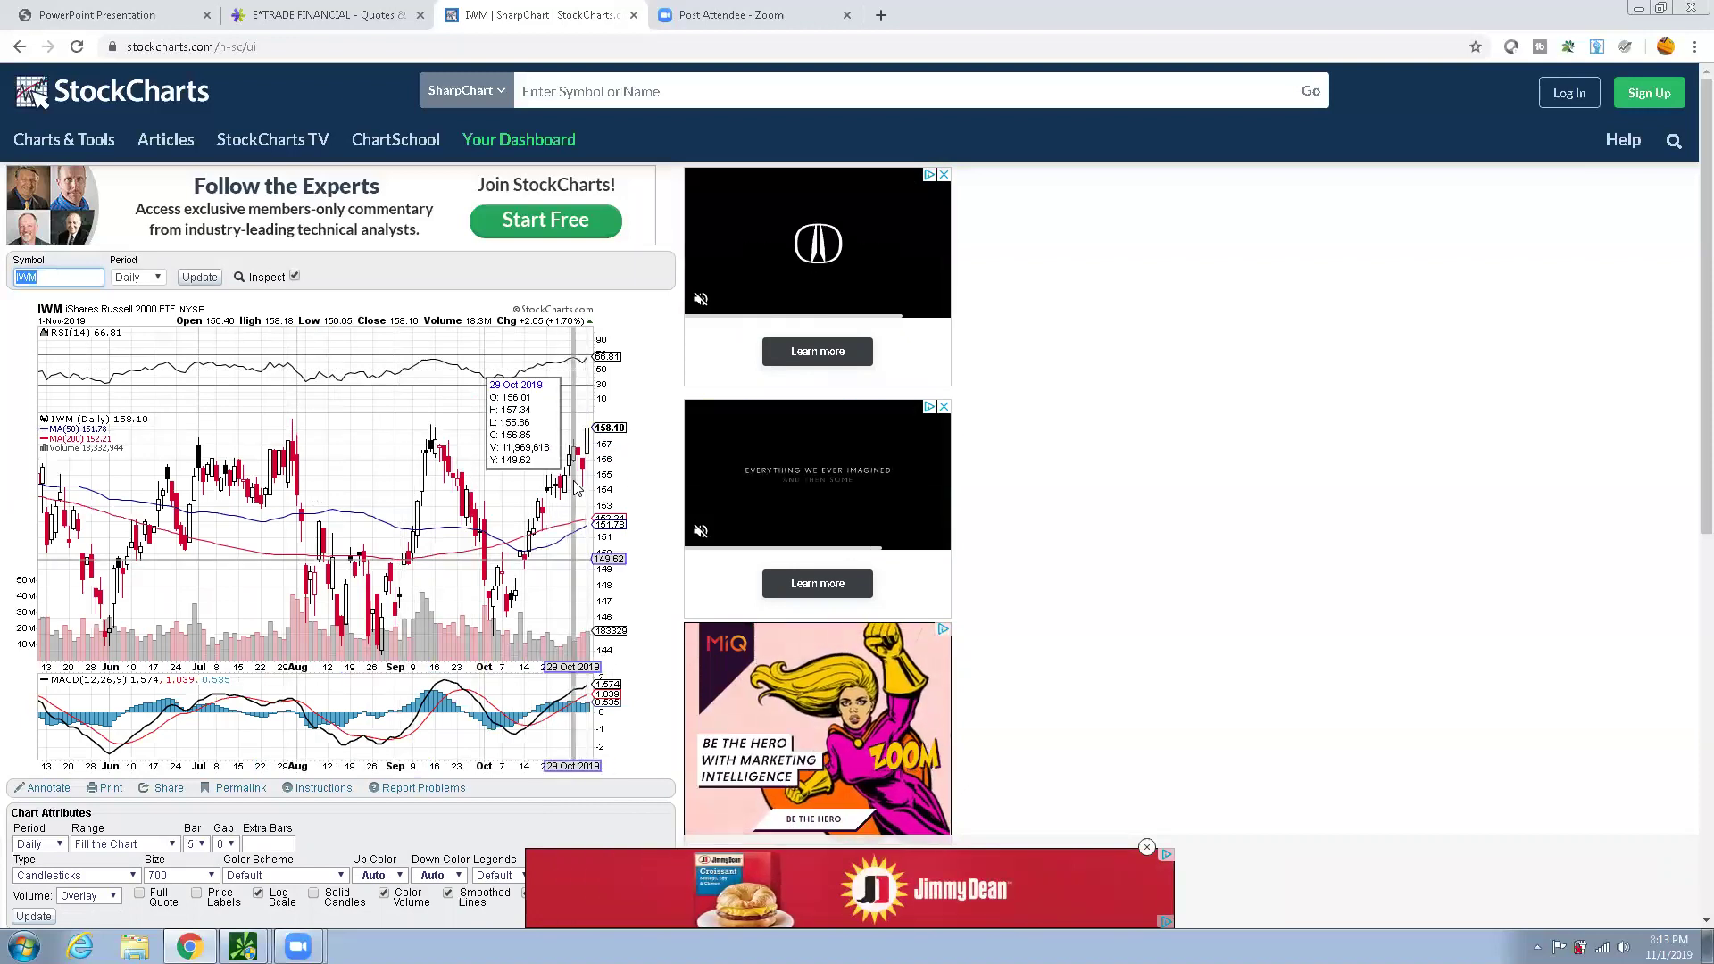
left_click(134, 278)
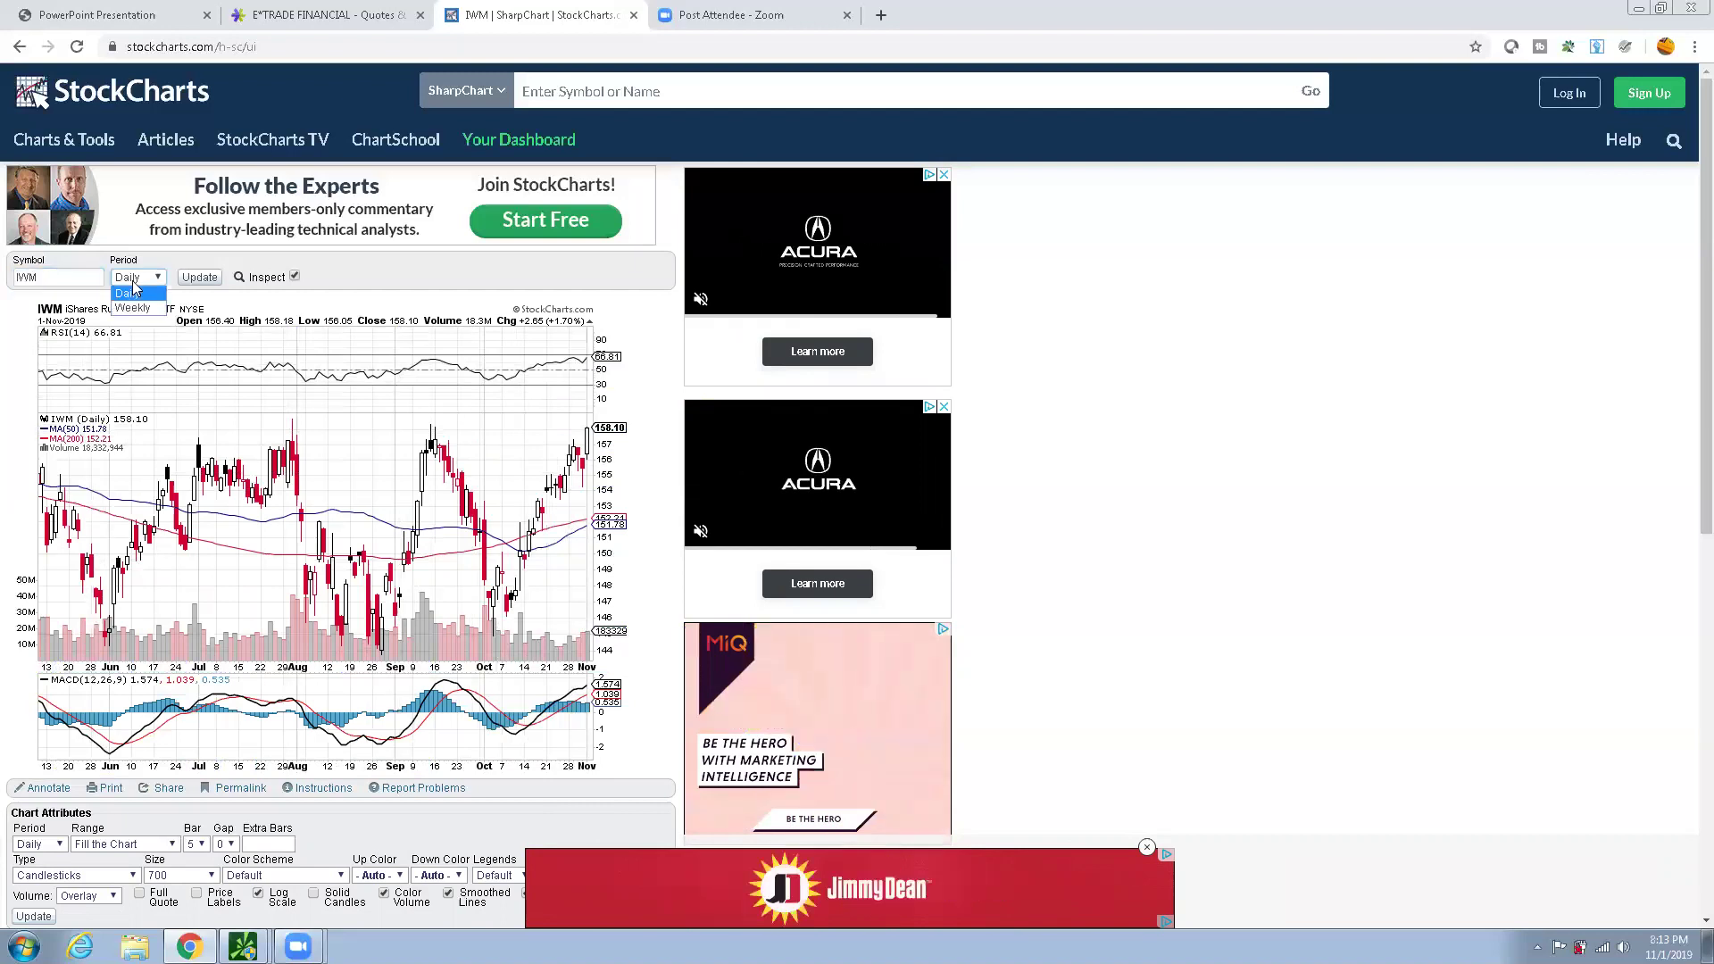
left_click(143, 308)
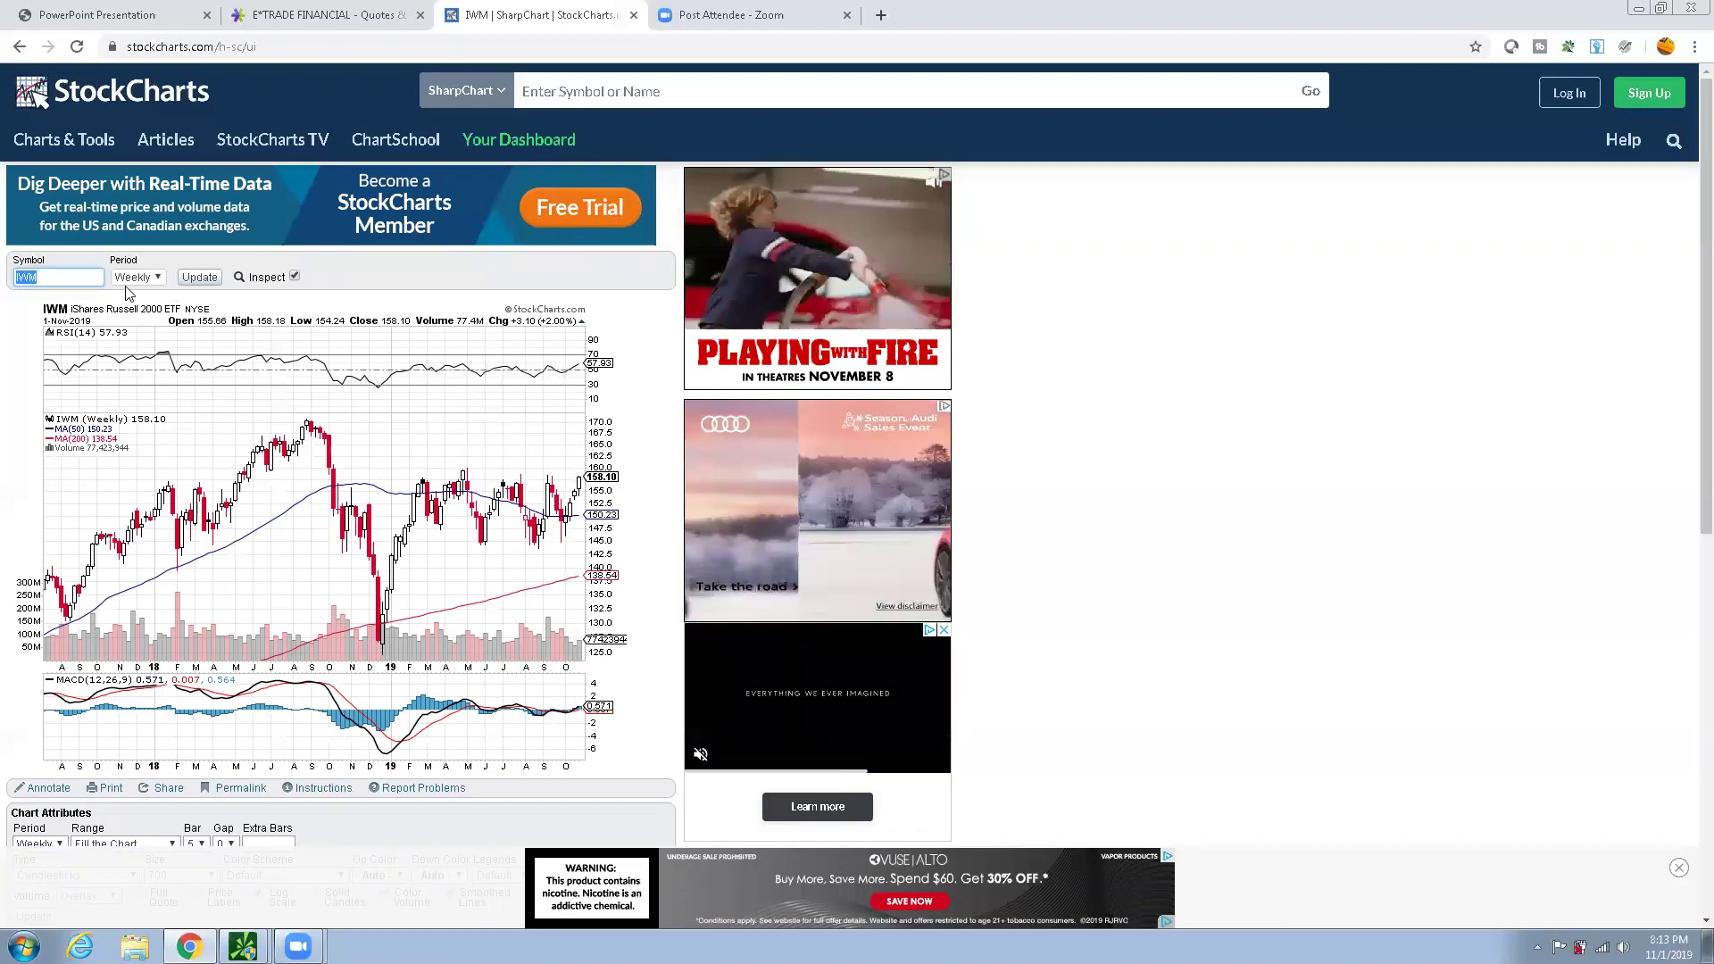
left_click(57, 277)
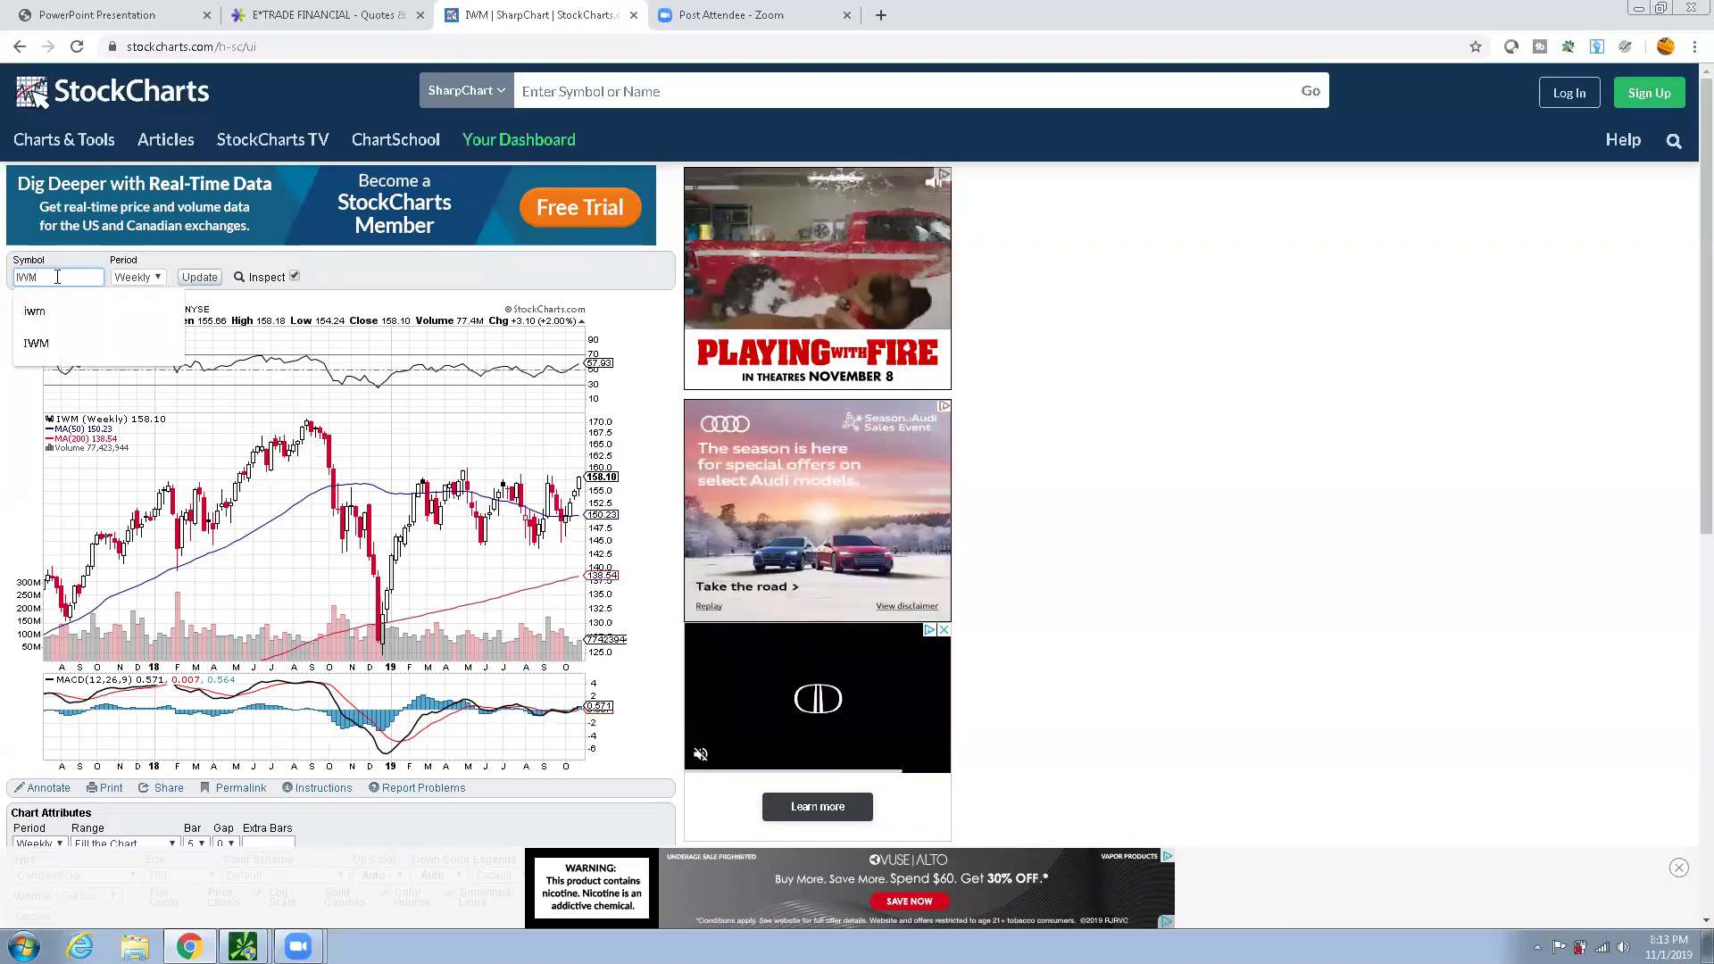
key("BackSpace")
key("BackSpace")
key("BackSpace")
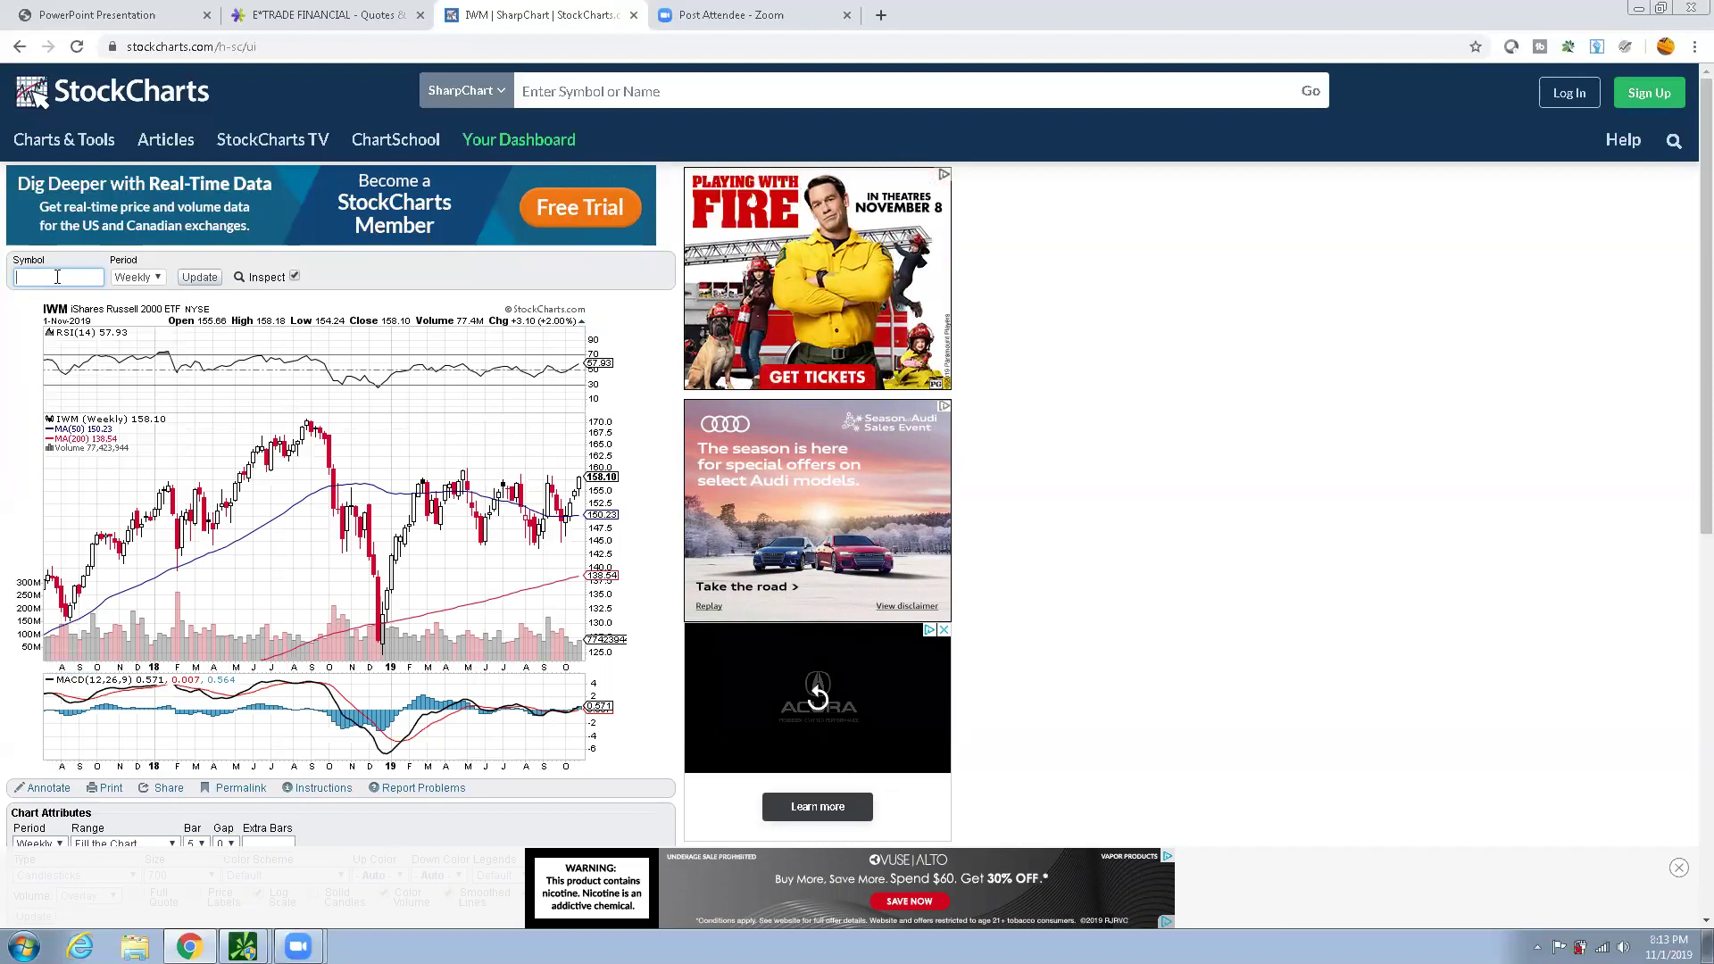
Load the weekly TEVA (Teva Pharmaceutical) chart, then clear the Symbol box for a new ticker
type("teva")
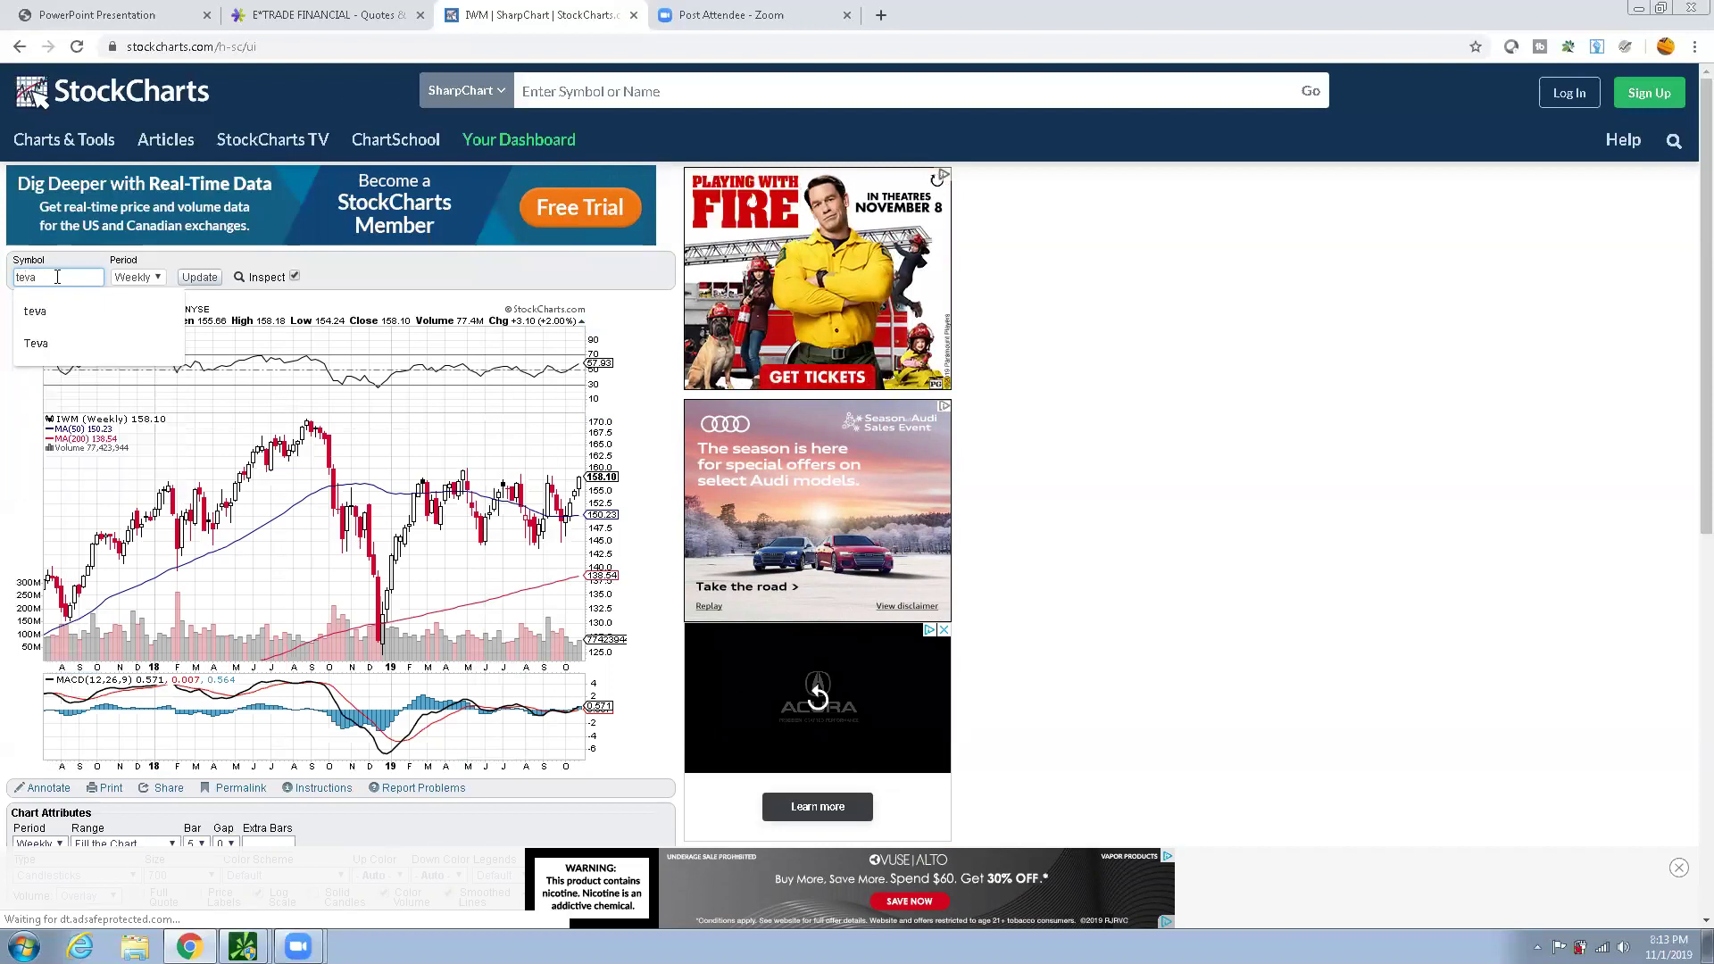
key("Return")
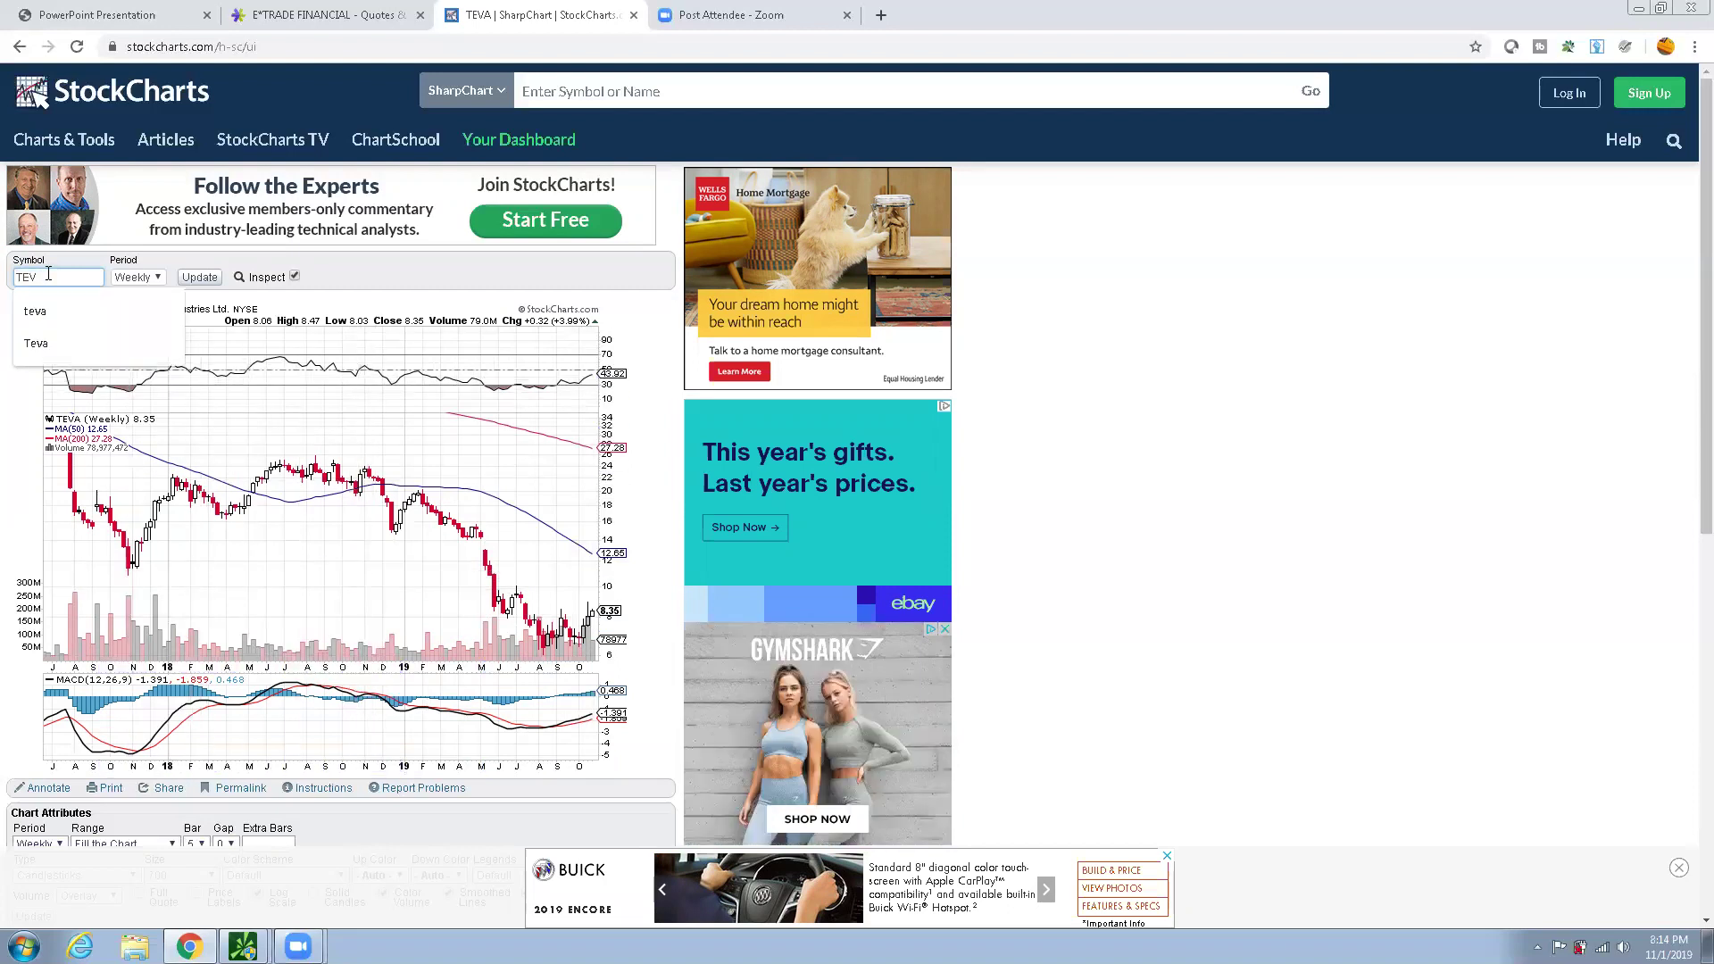
left_click(36, 343)
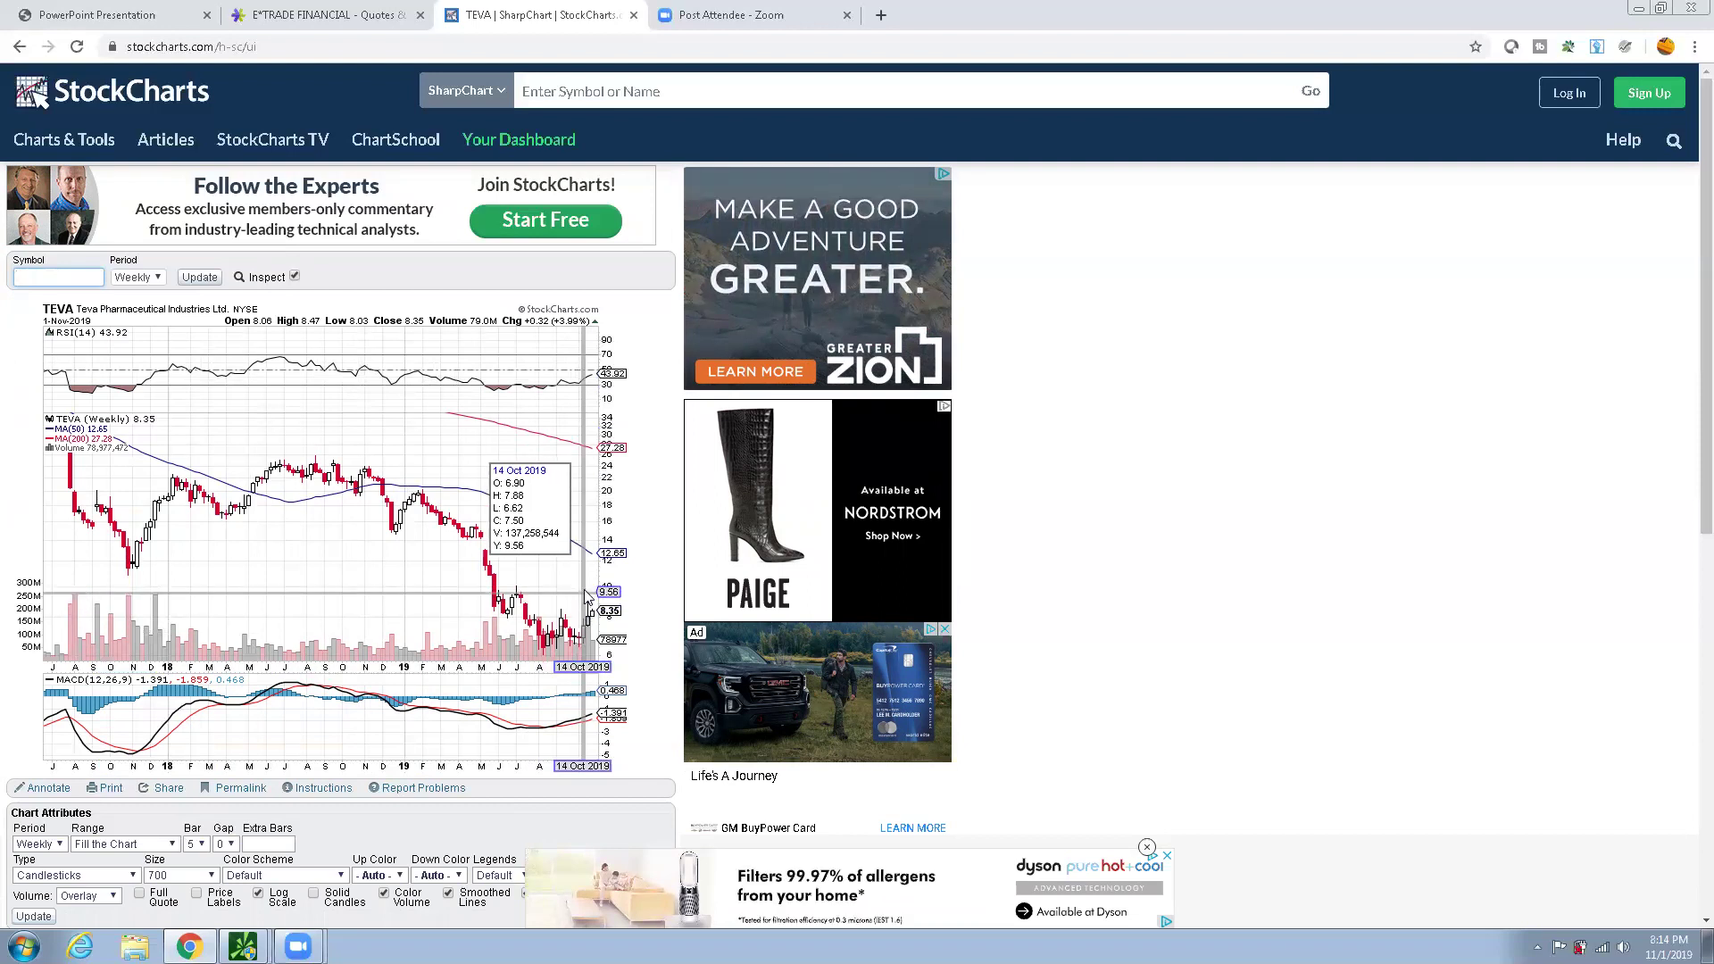
left_click(59, 277)
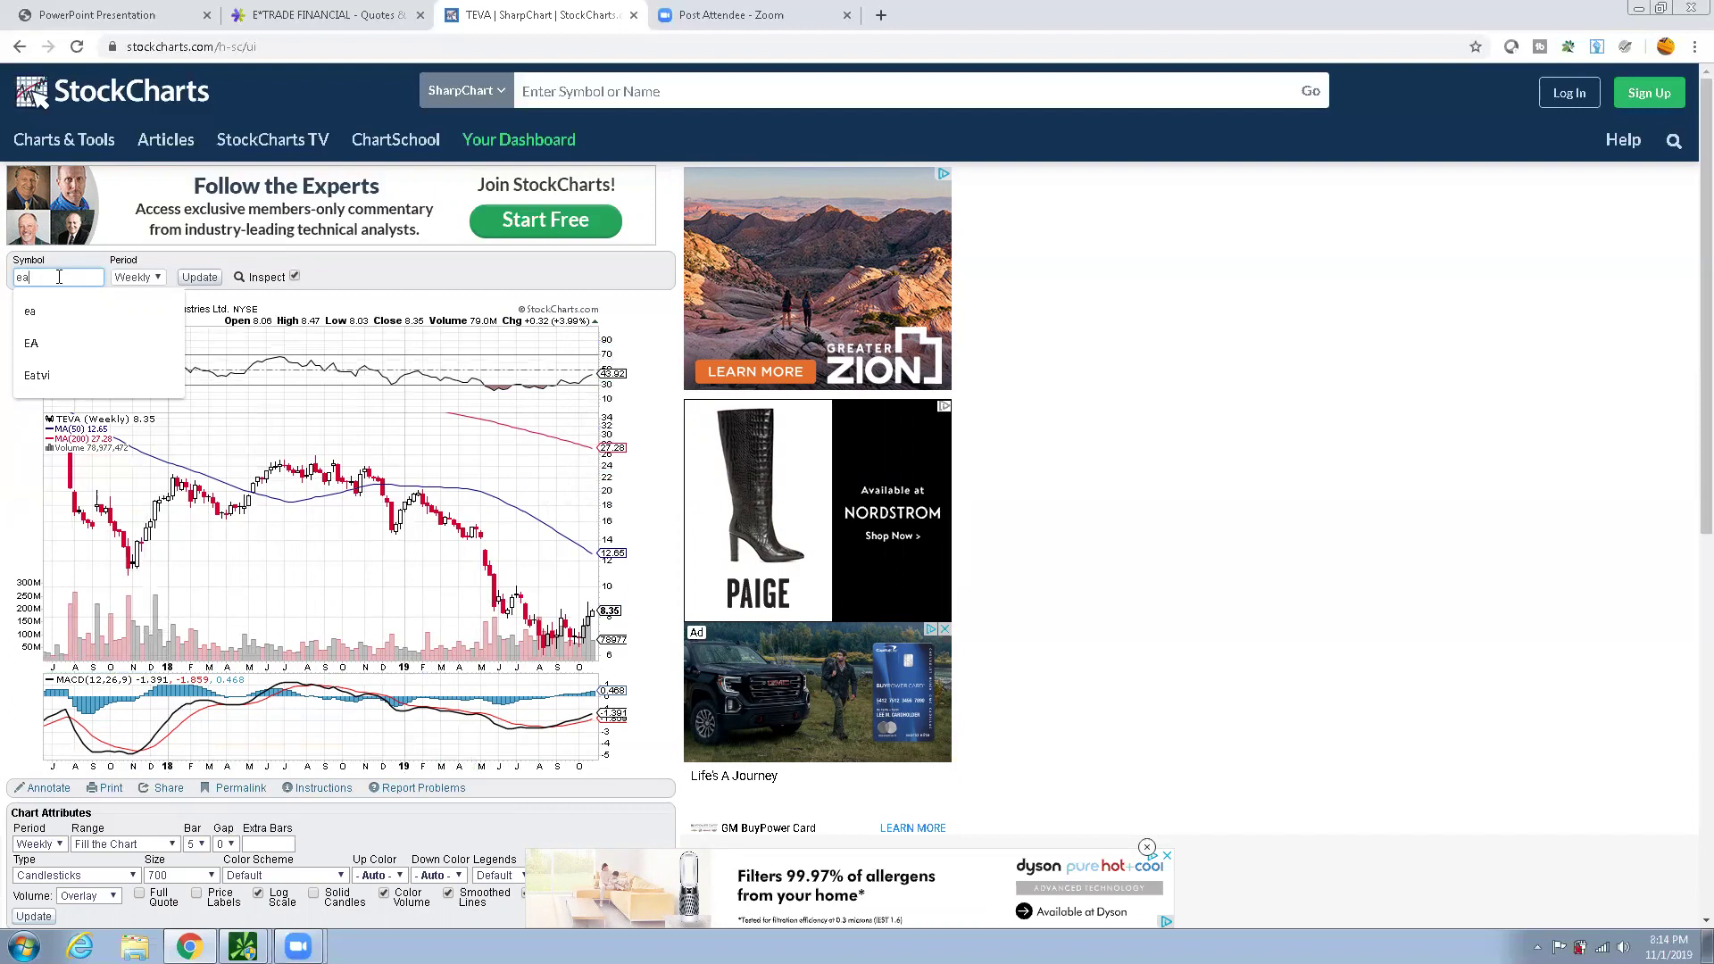
Load the daily EA (Electronic Arts) chart, then erase EA from the Symbol box
left_click(159, 279)
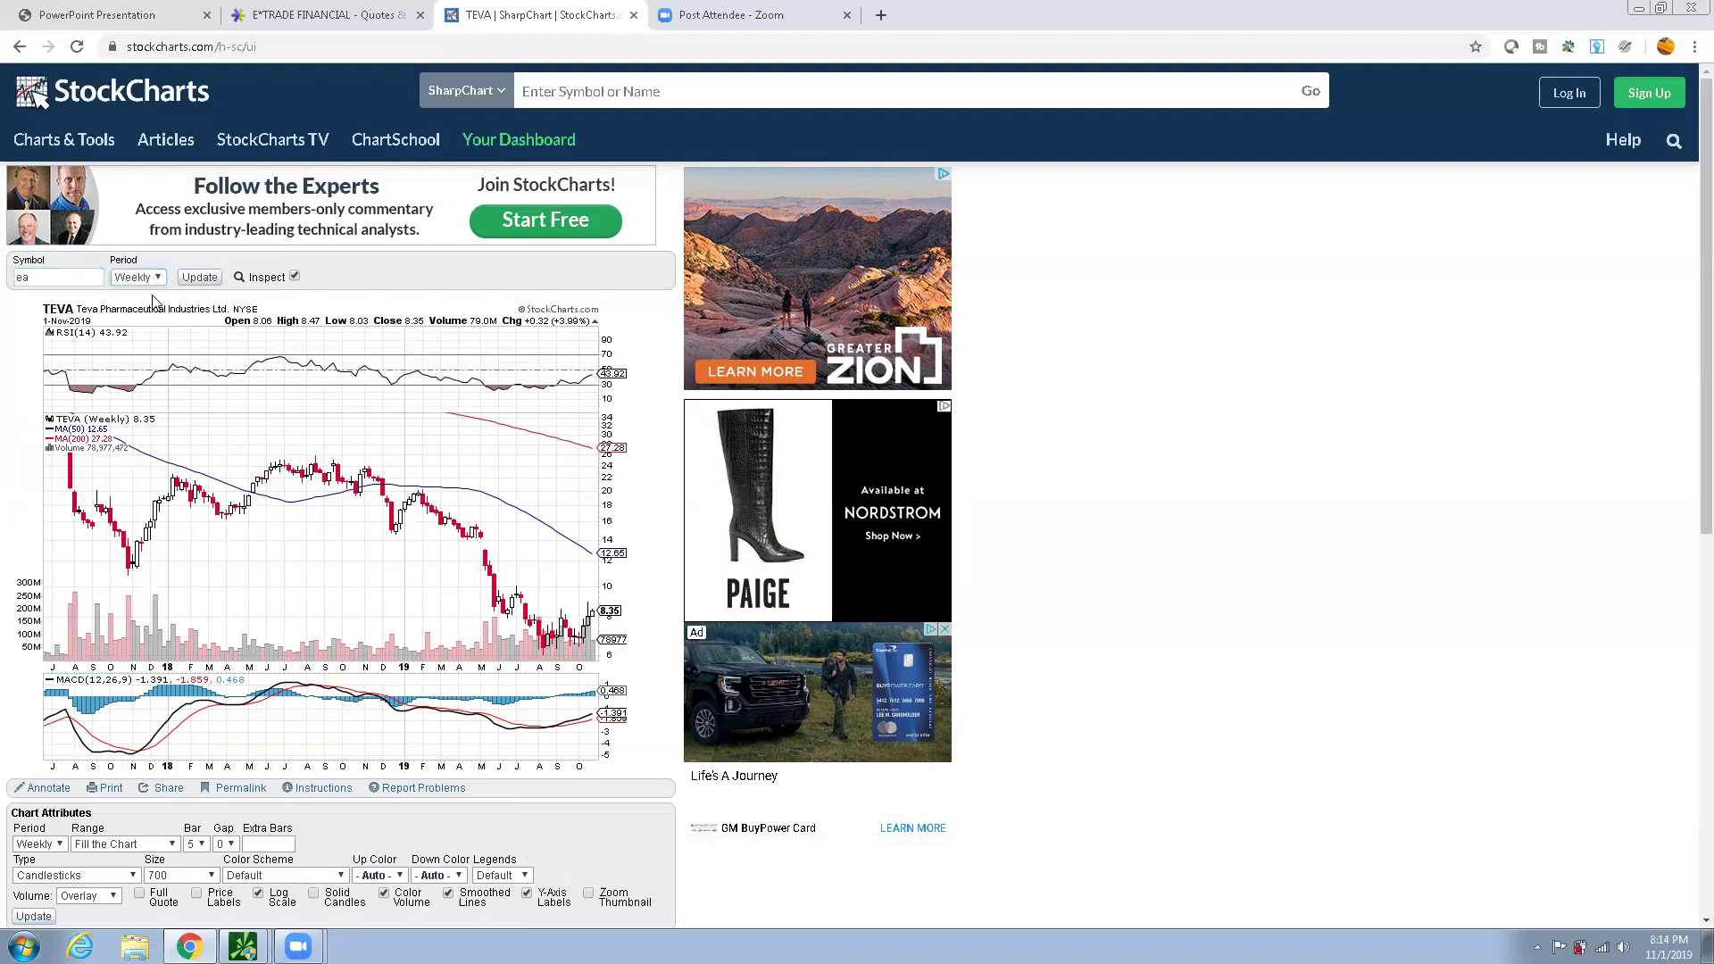
left_click(199, 277)
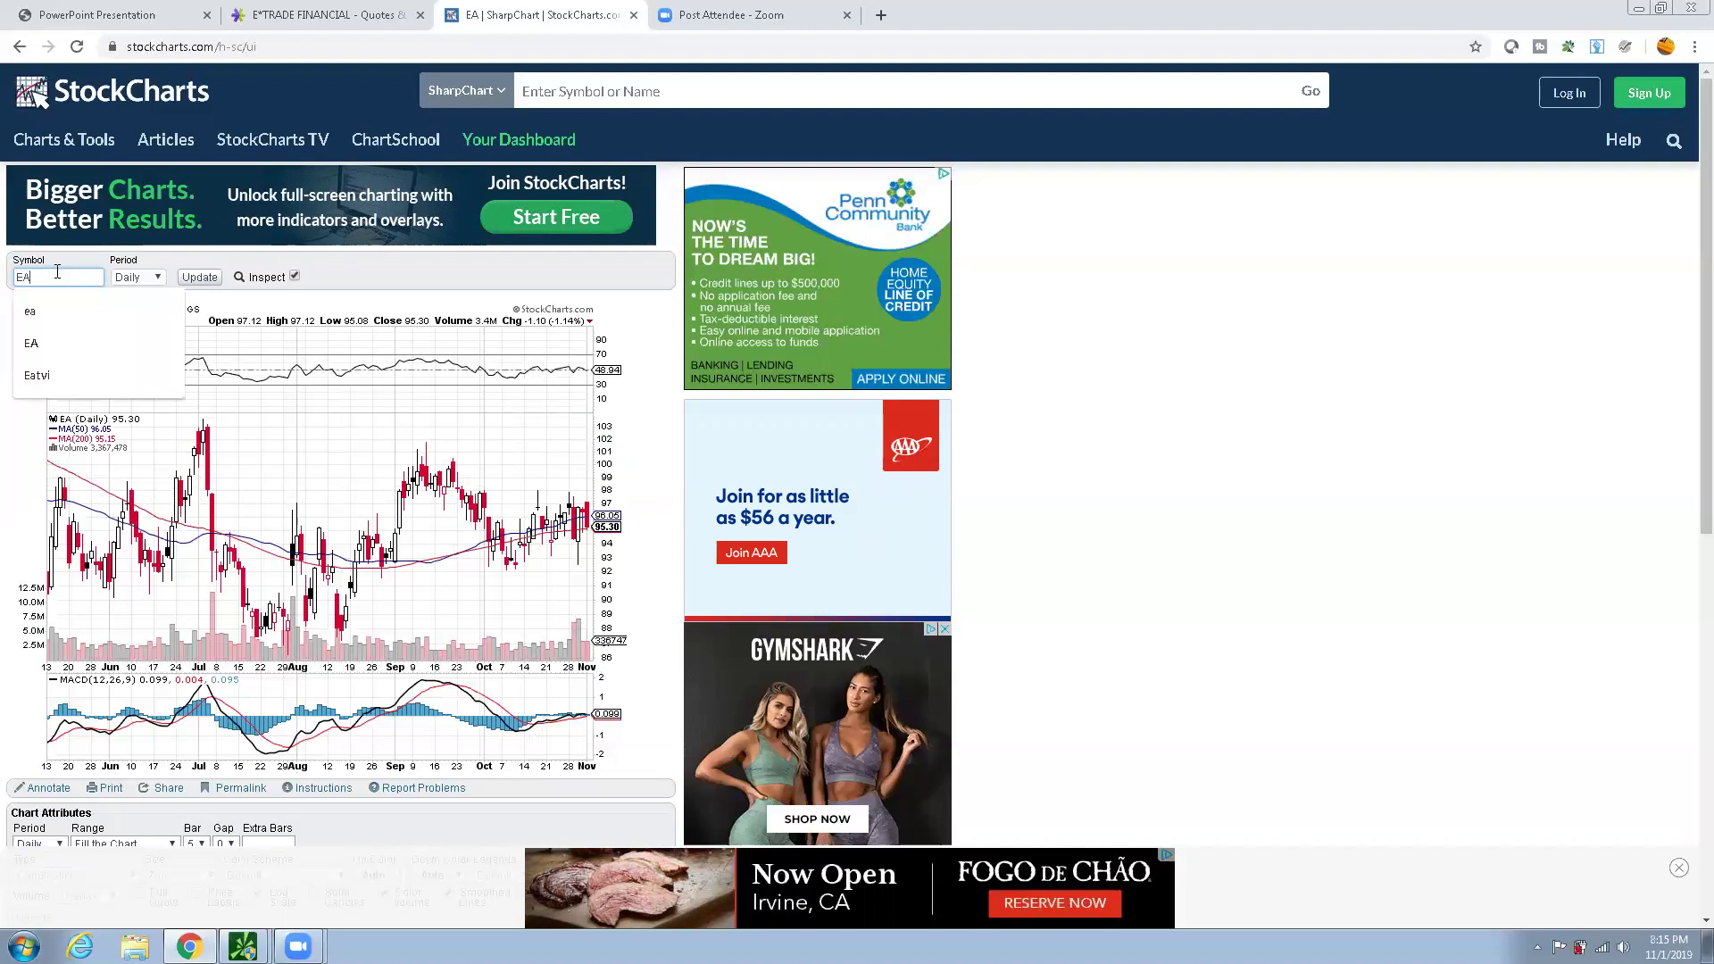
key("BackSpace")
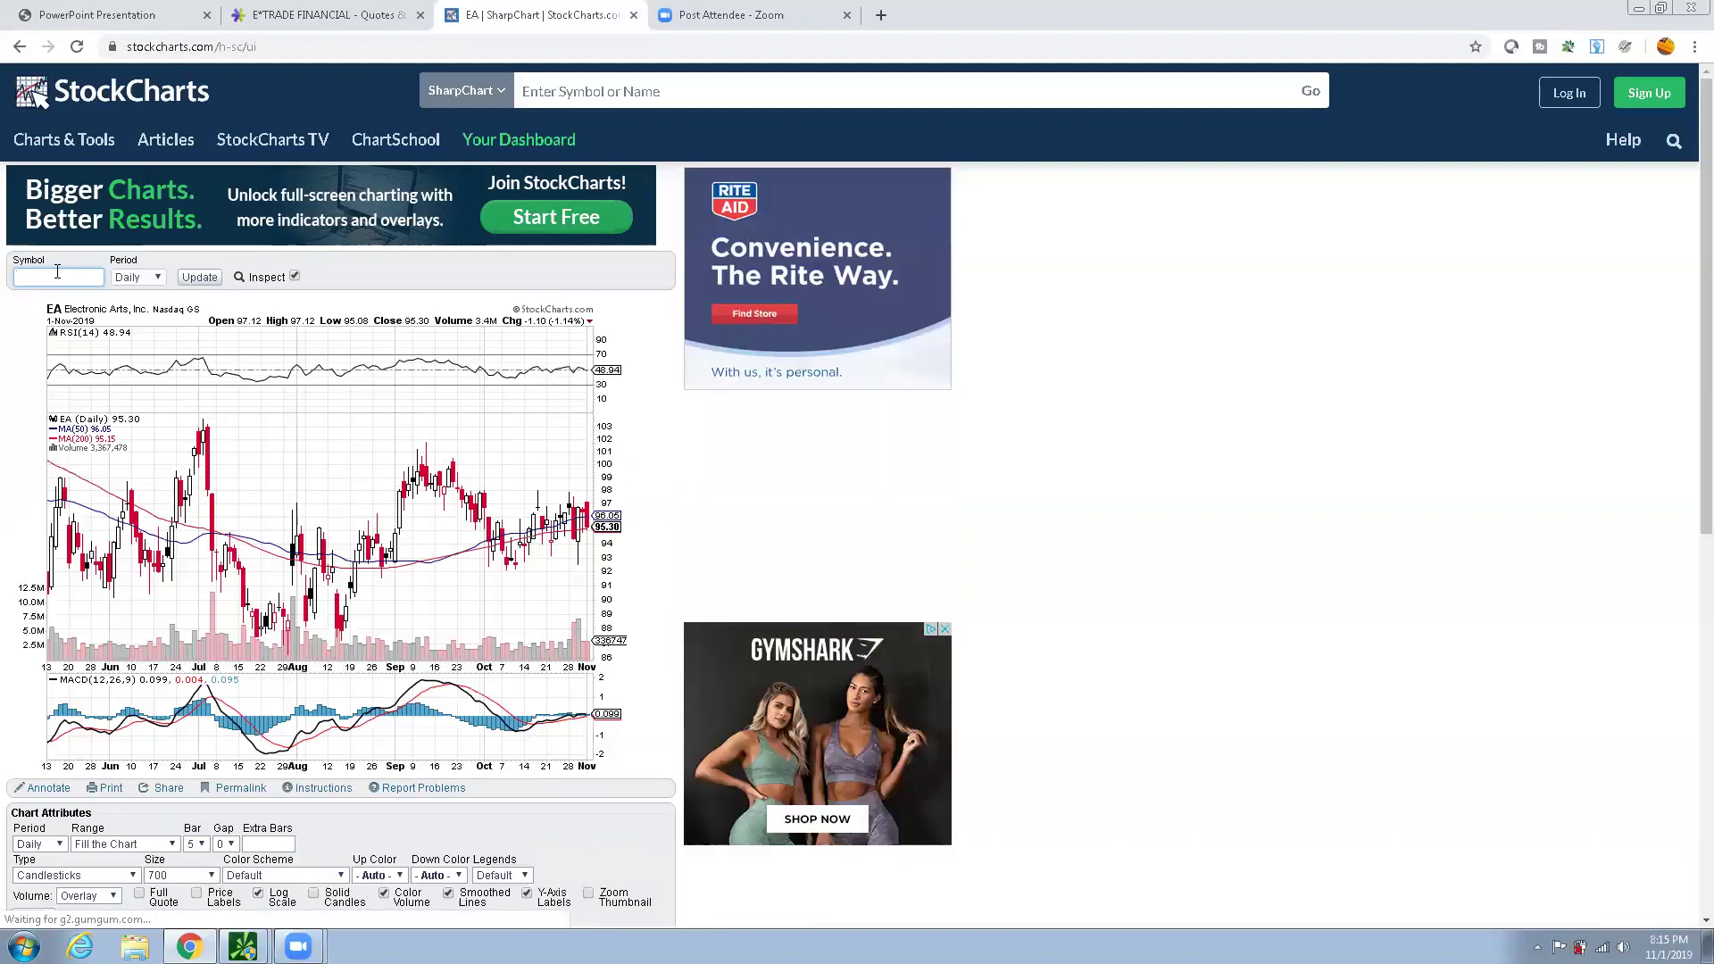
Enter ATVI to load Activision Blizzard's daily SharpChart
type("atvi")
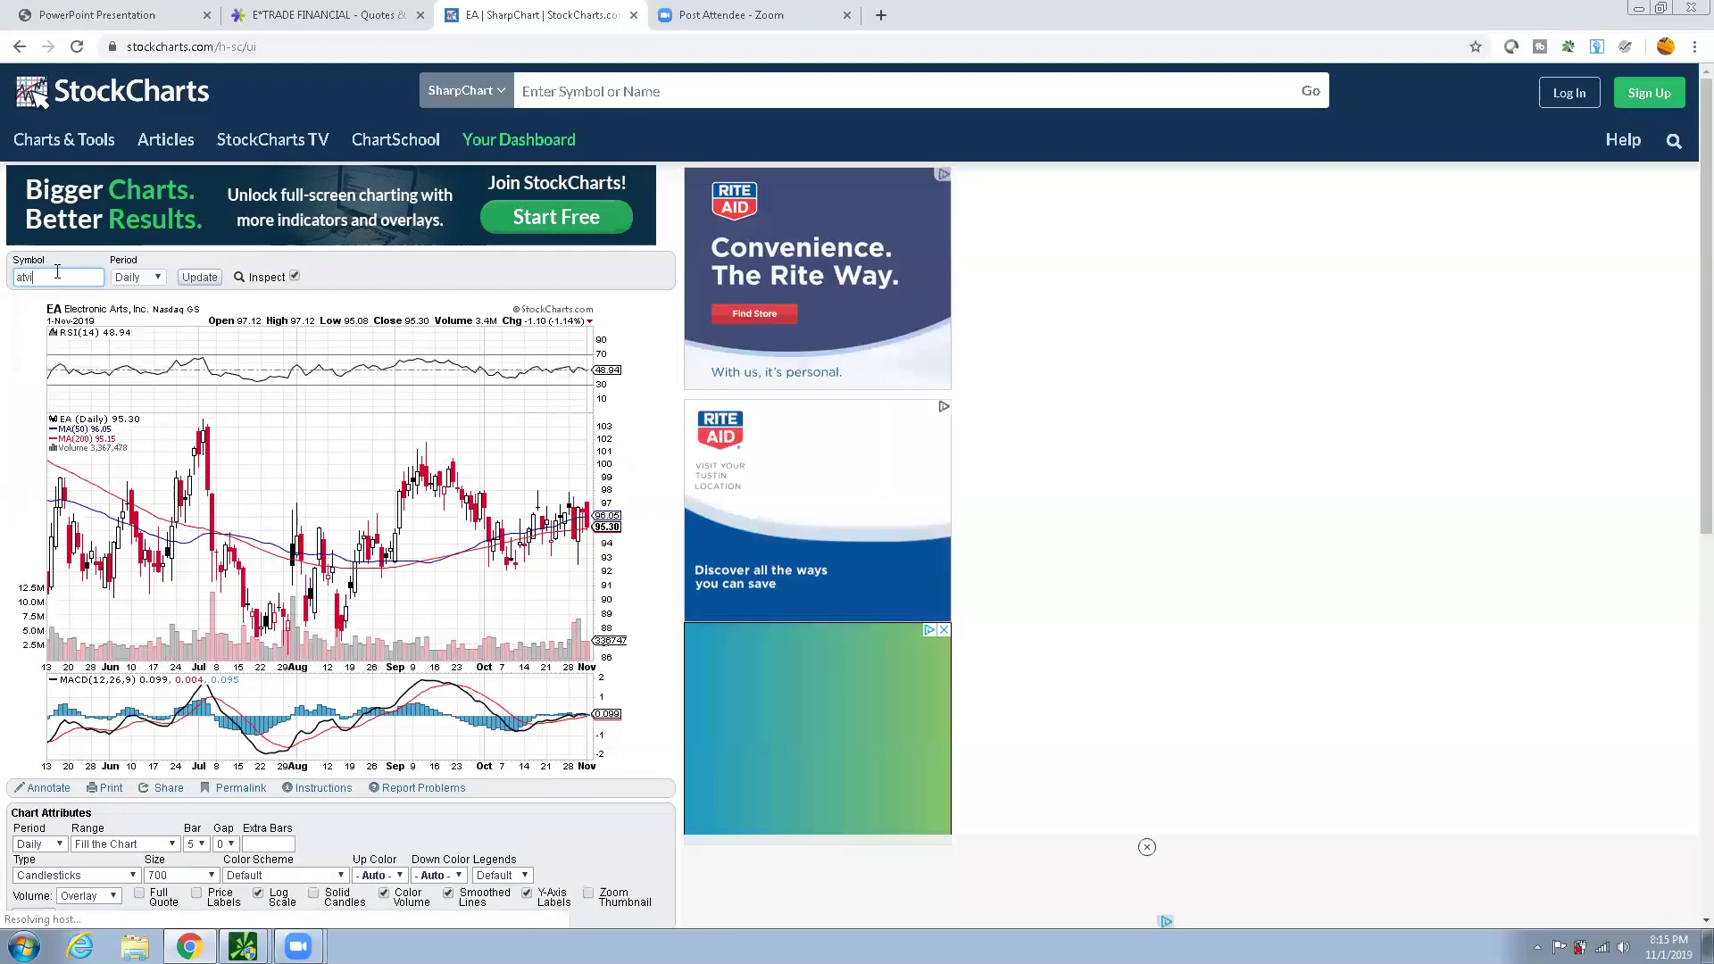
key("Return")
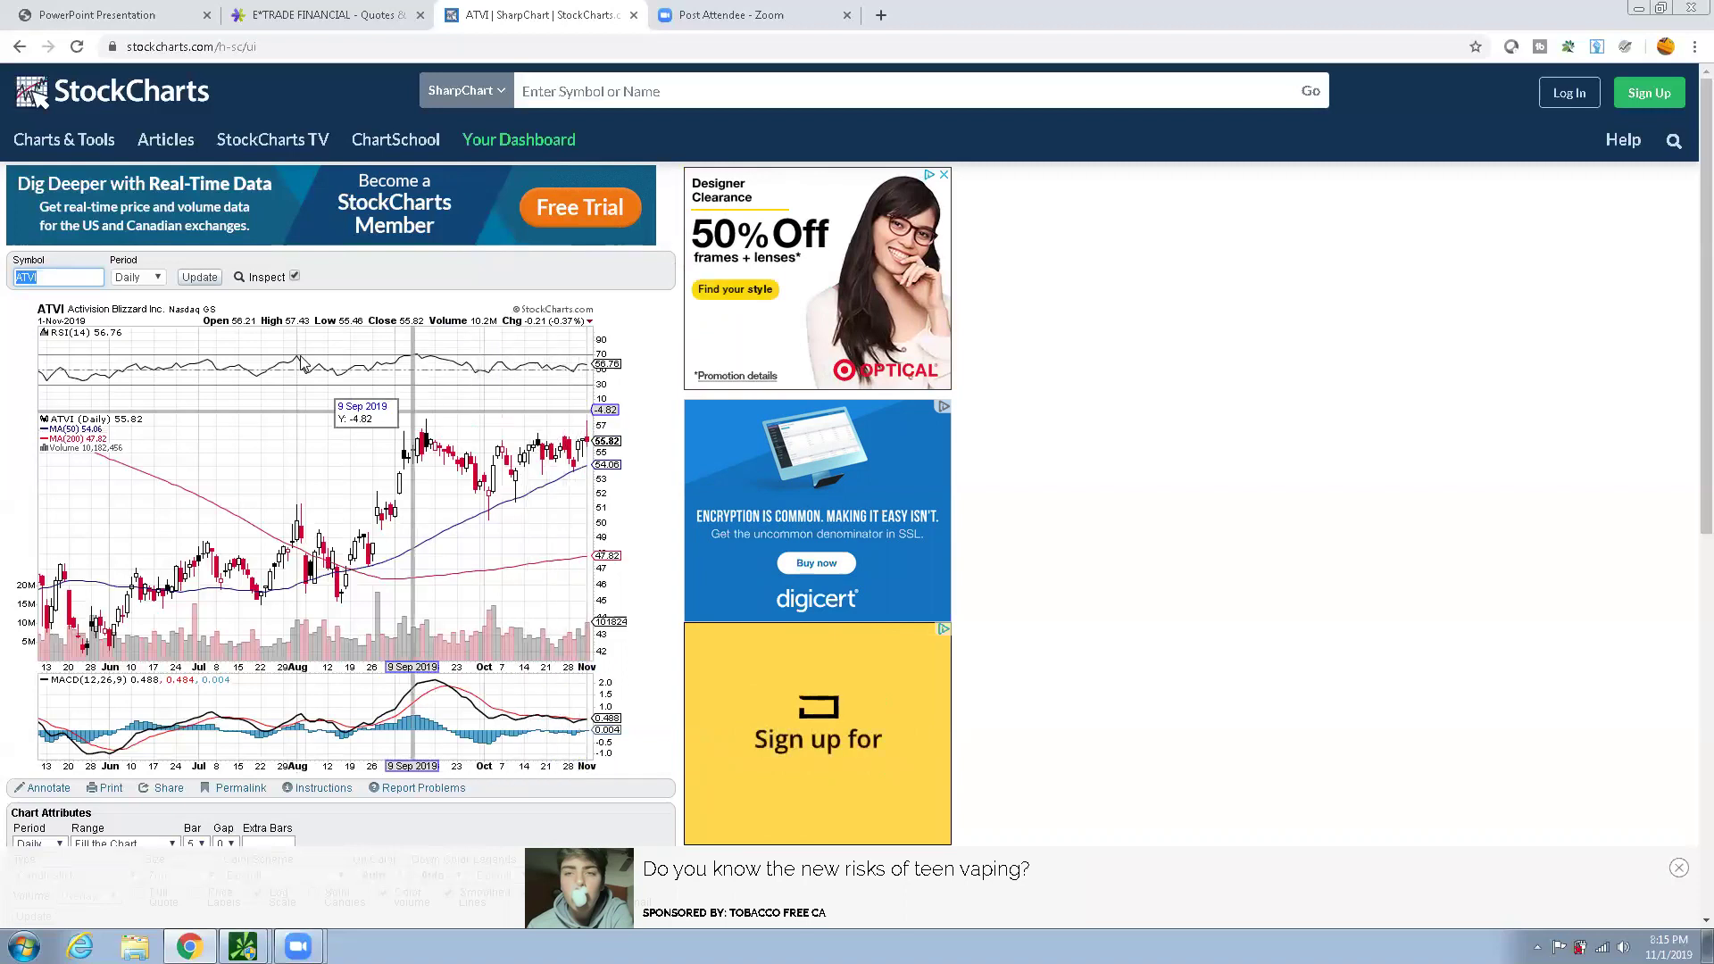
Redraw ATVI on a weekly period, then erase ATVI from the Symbol box
left_click(198, 277)
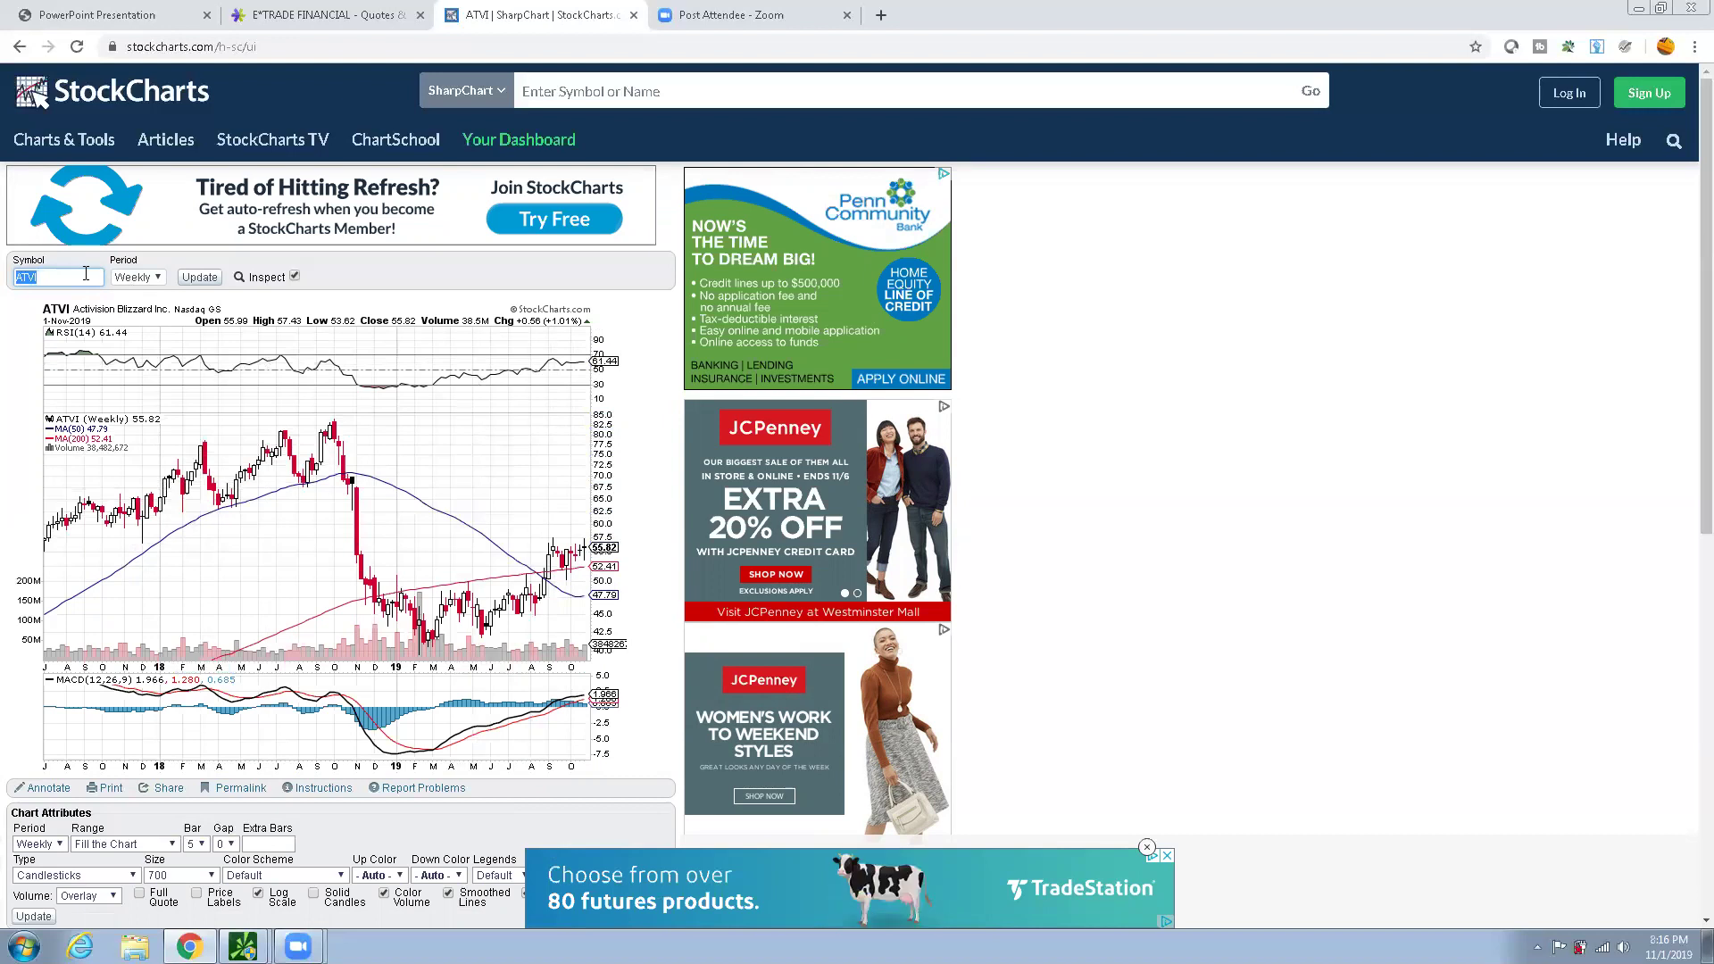
type("ATVI")
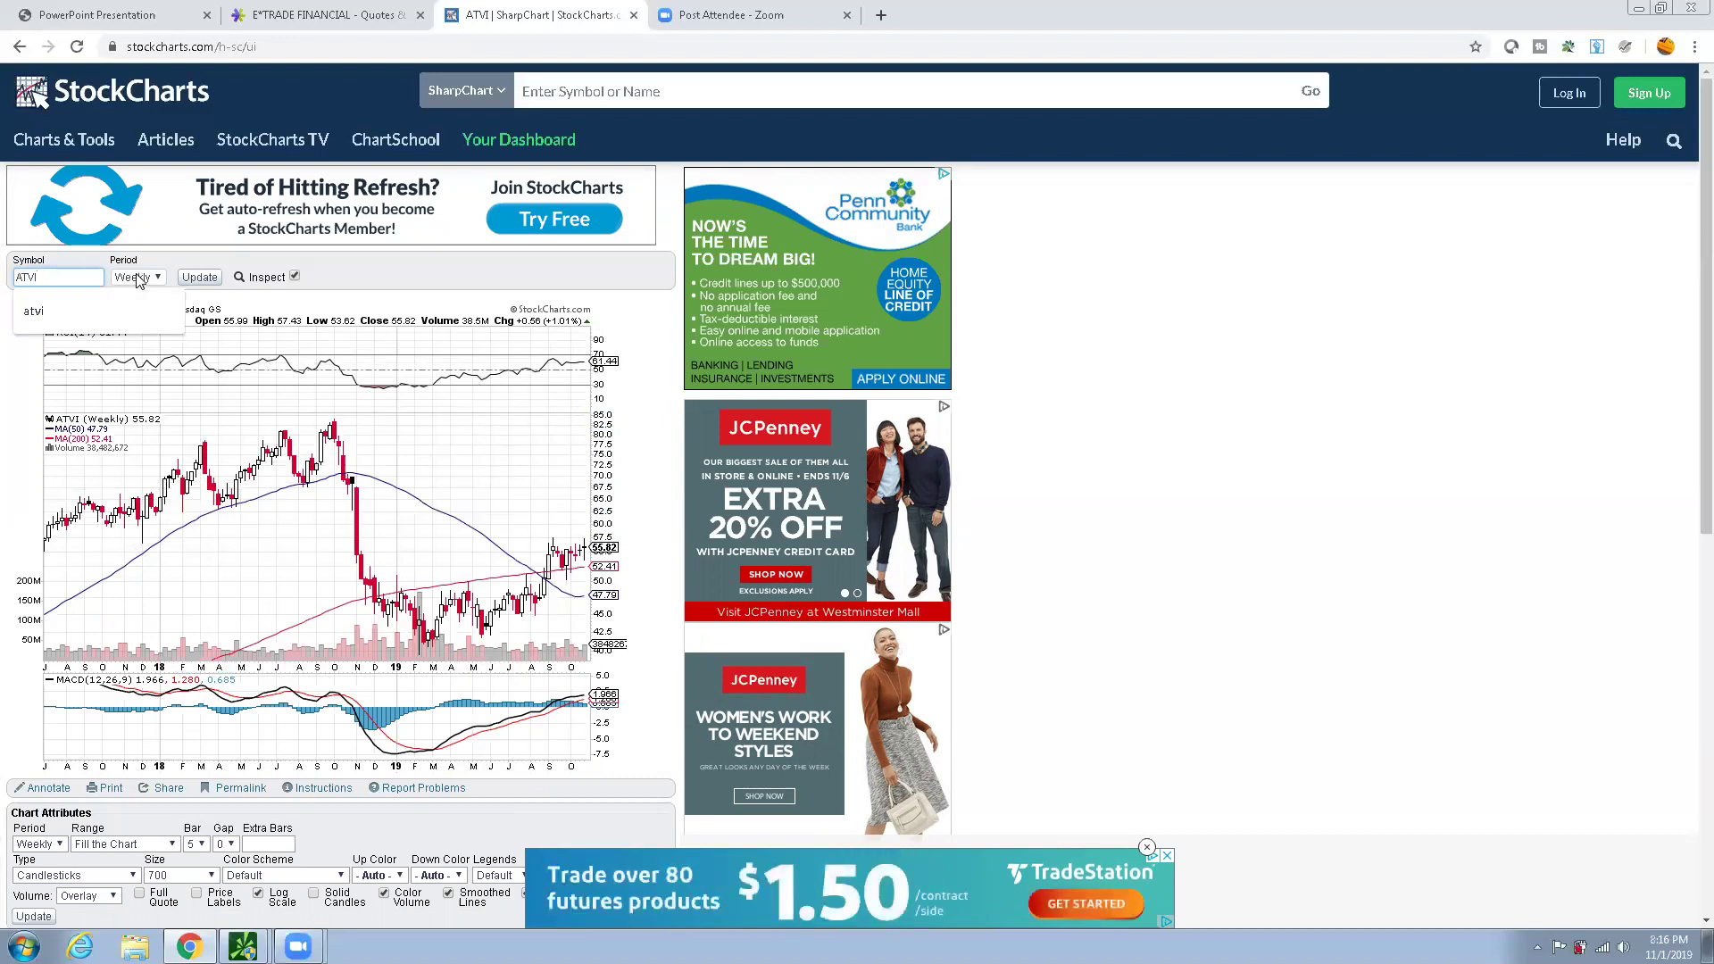
key("Tab")
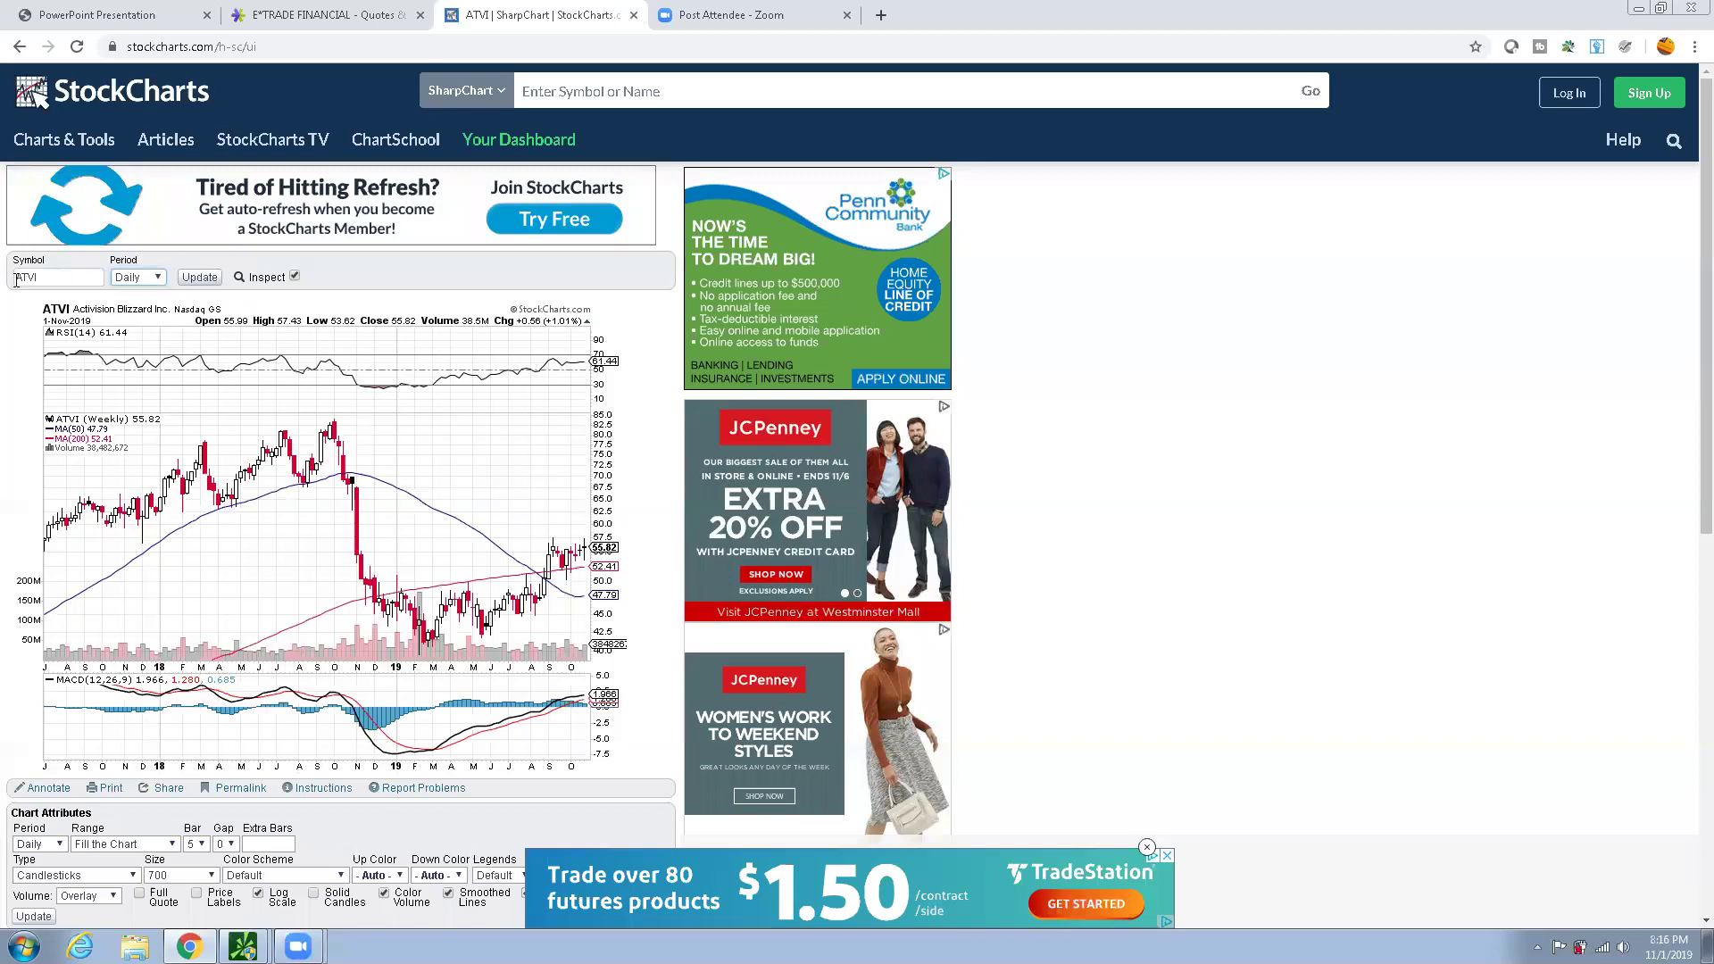
left_click(48, 277)
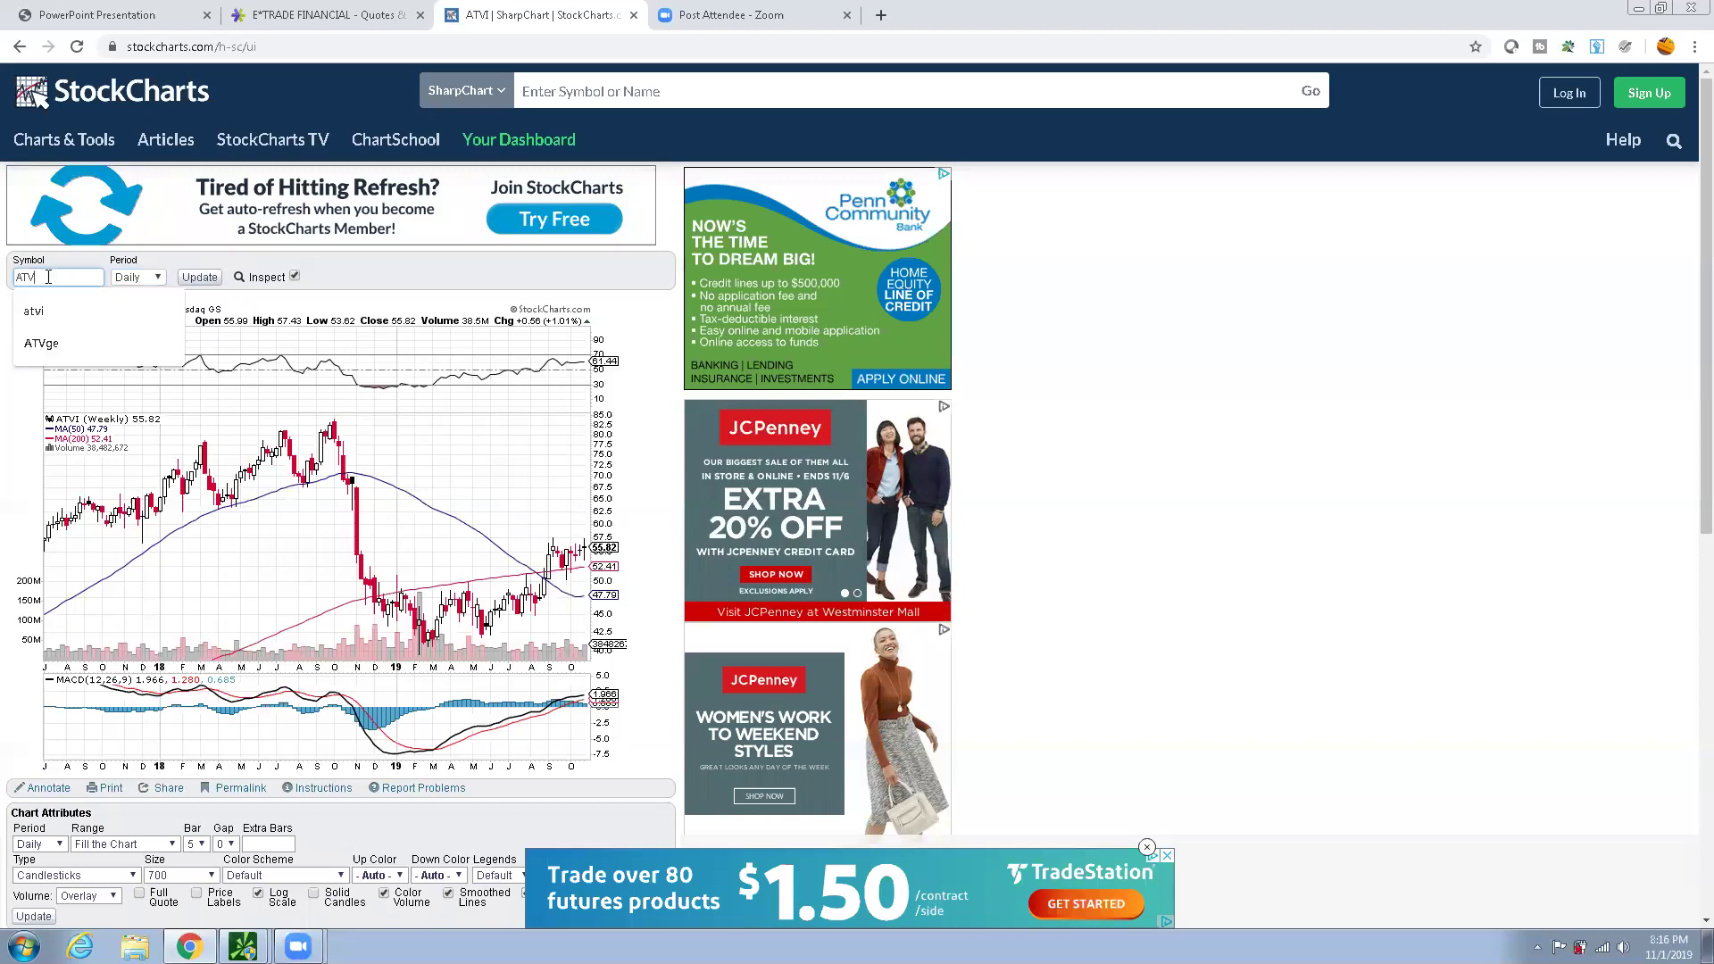
key("BackSpace")
key("BackSpace")
key("BackSpace")
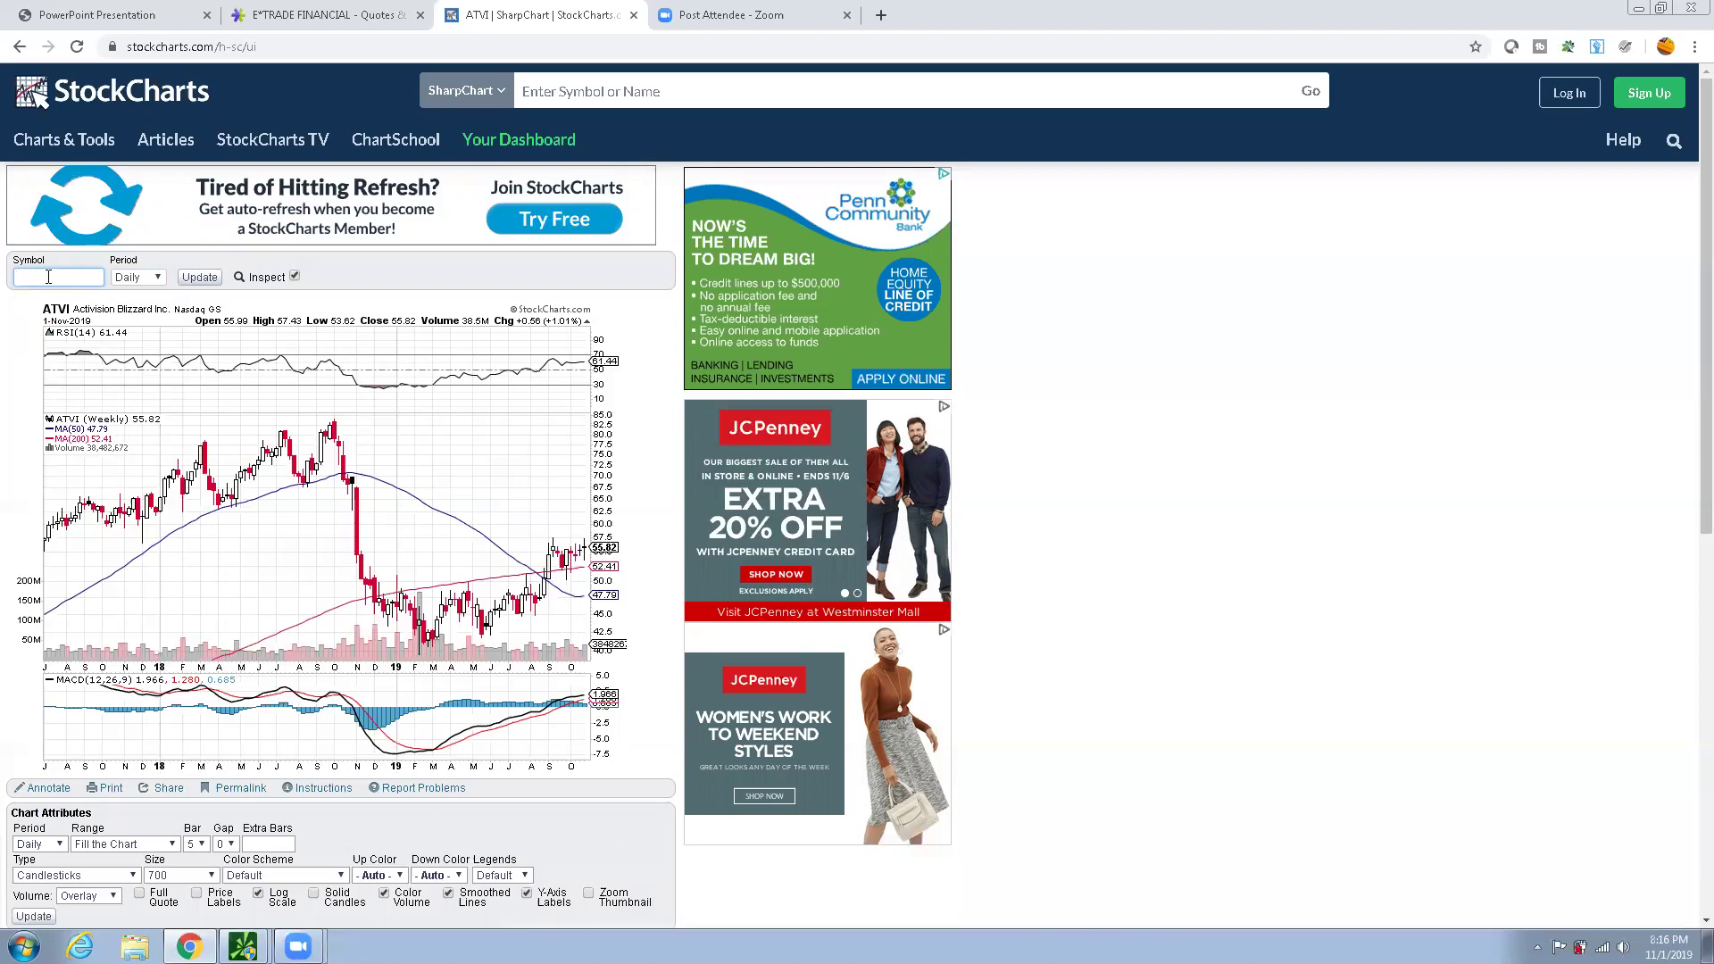
Load the daily VBIV (VBI Vaccines) chart, then start editing the Symbol box
type("vb")
key("Return")
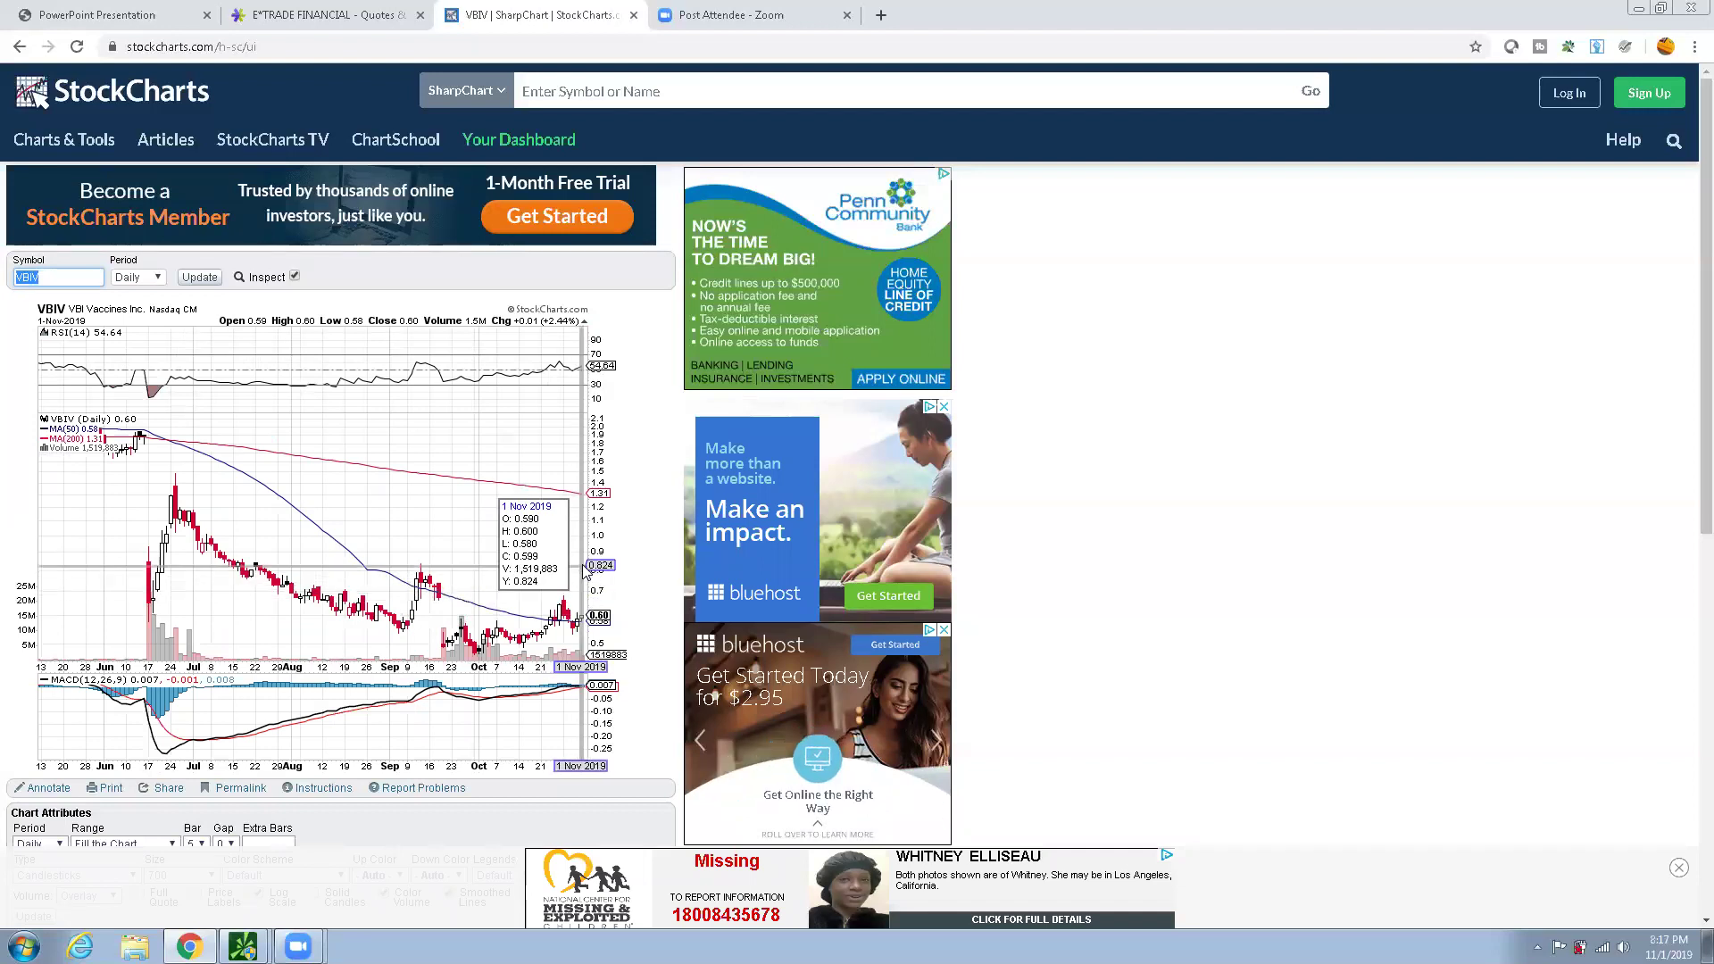
left_click(68, 279)
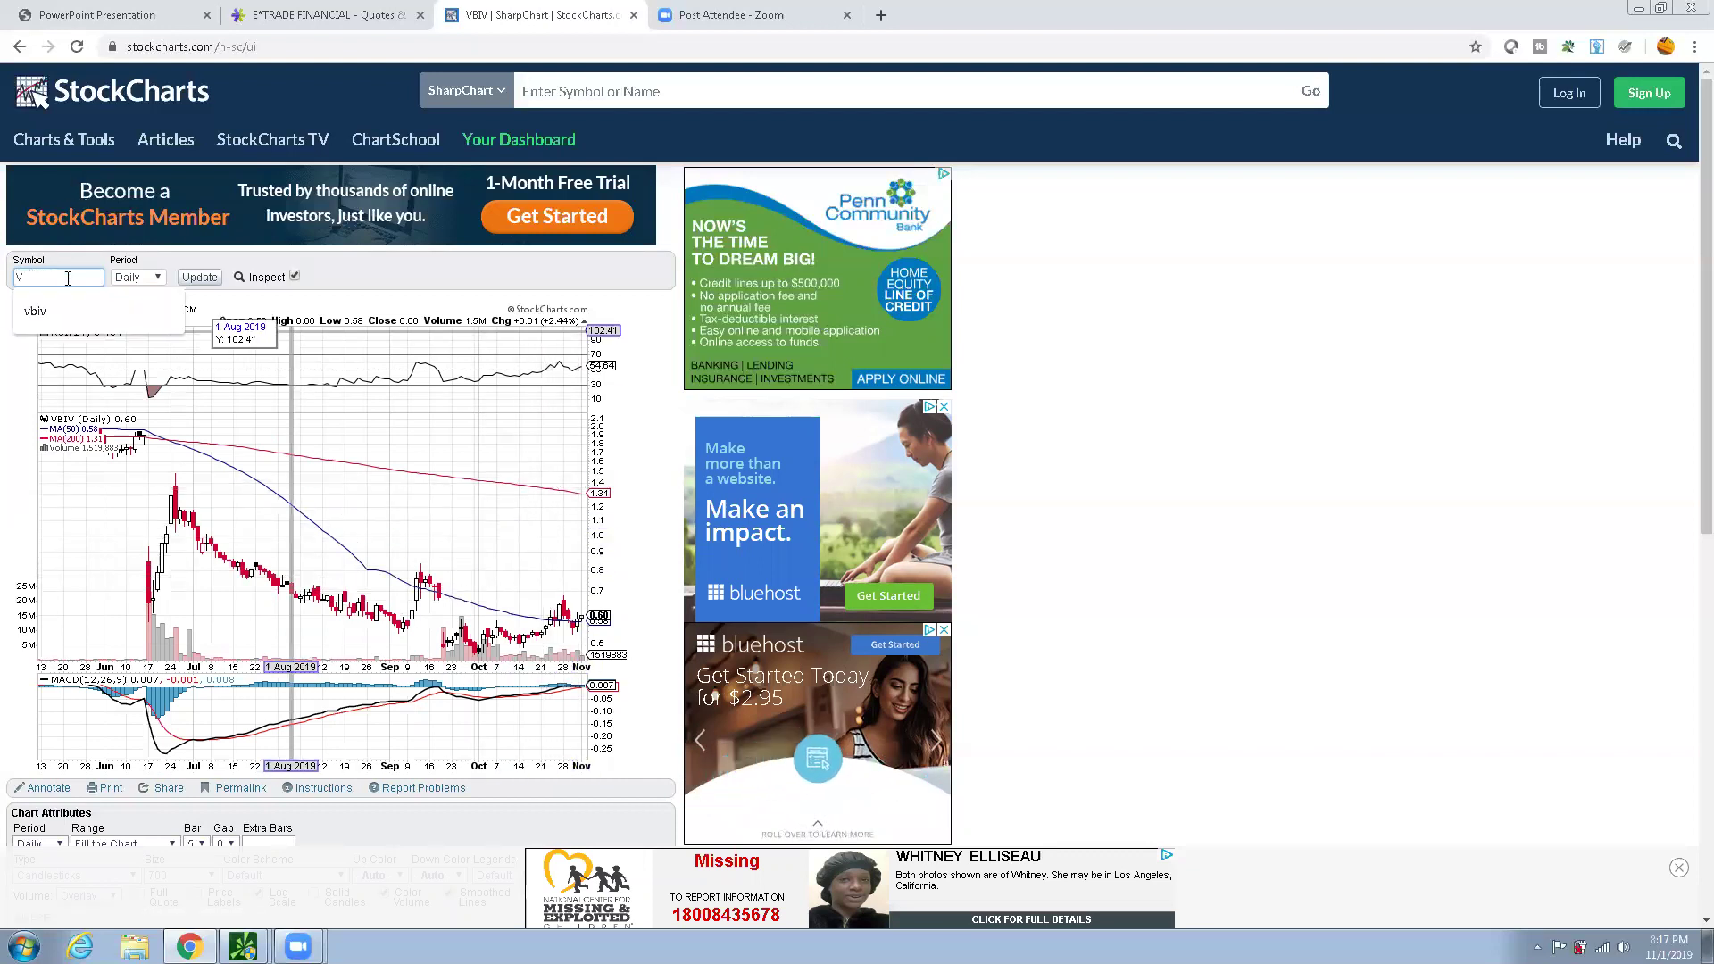
Replace VBIV with FTSV and review the Forty Seven Inc. daily chart
key("BackSpace")
type("fl")
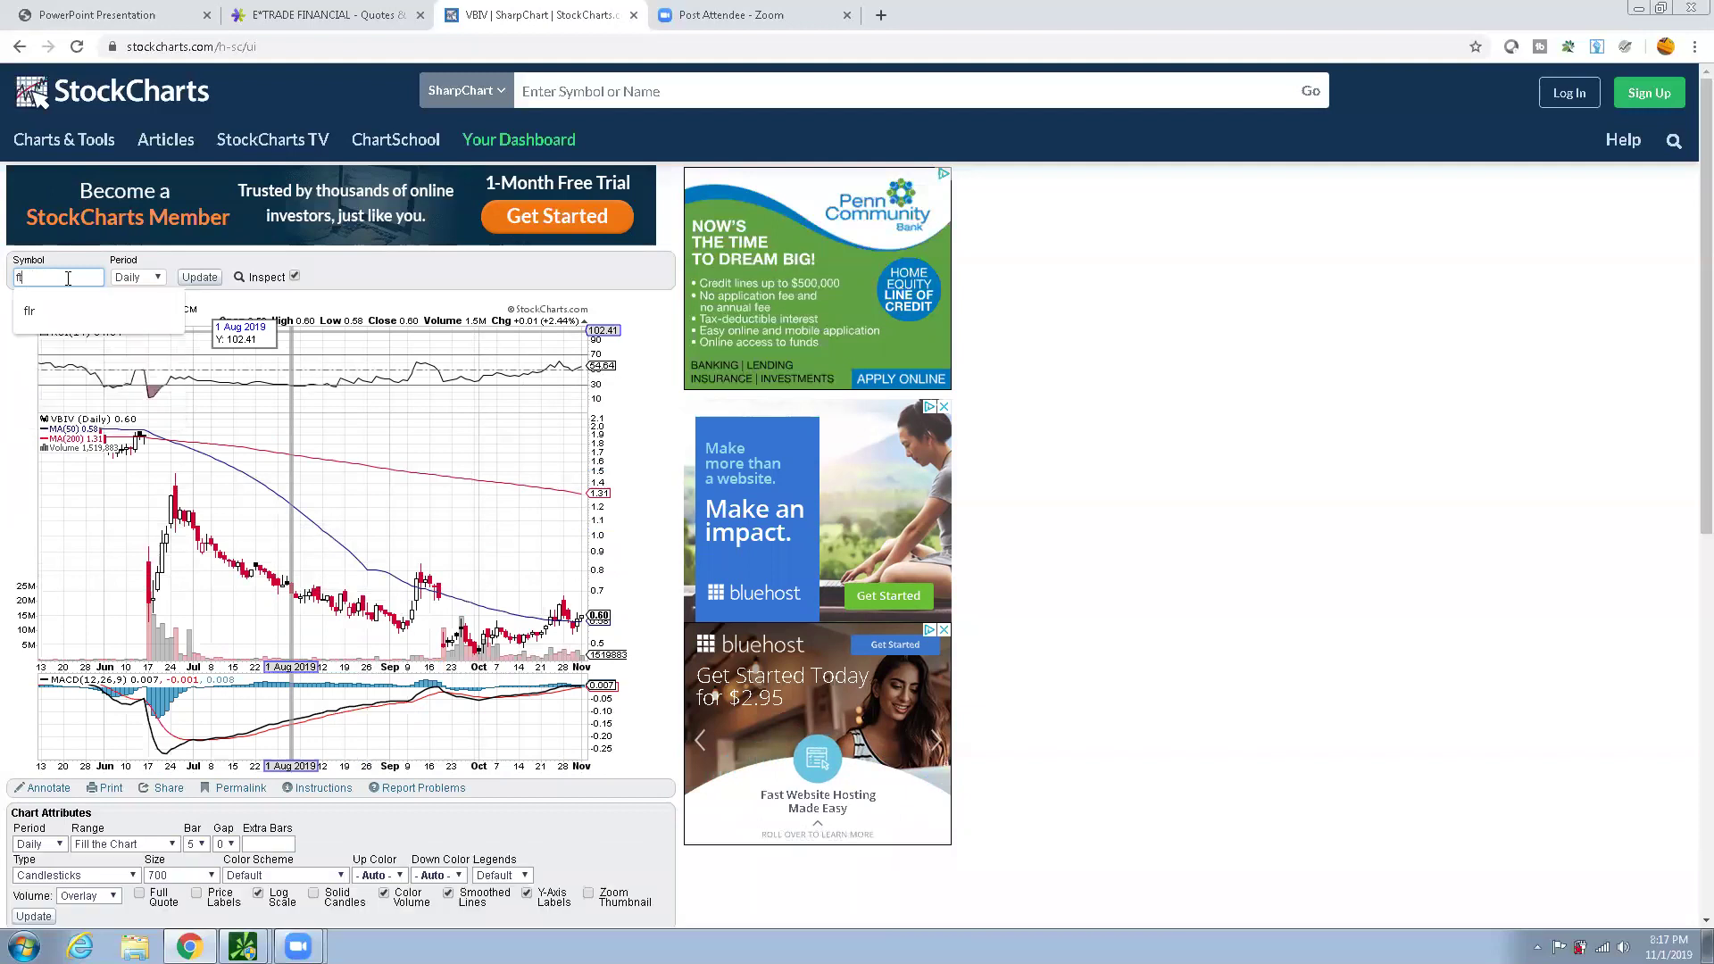
type("sv")
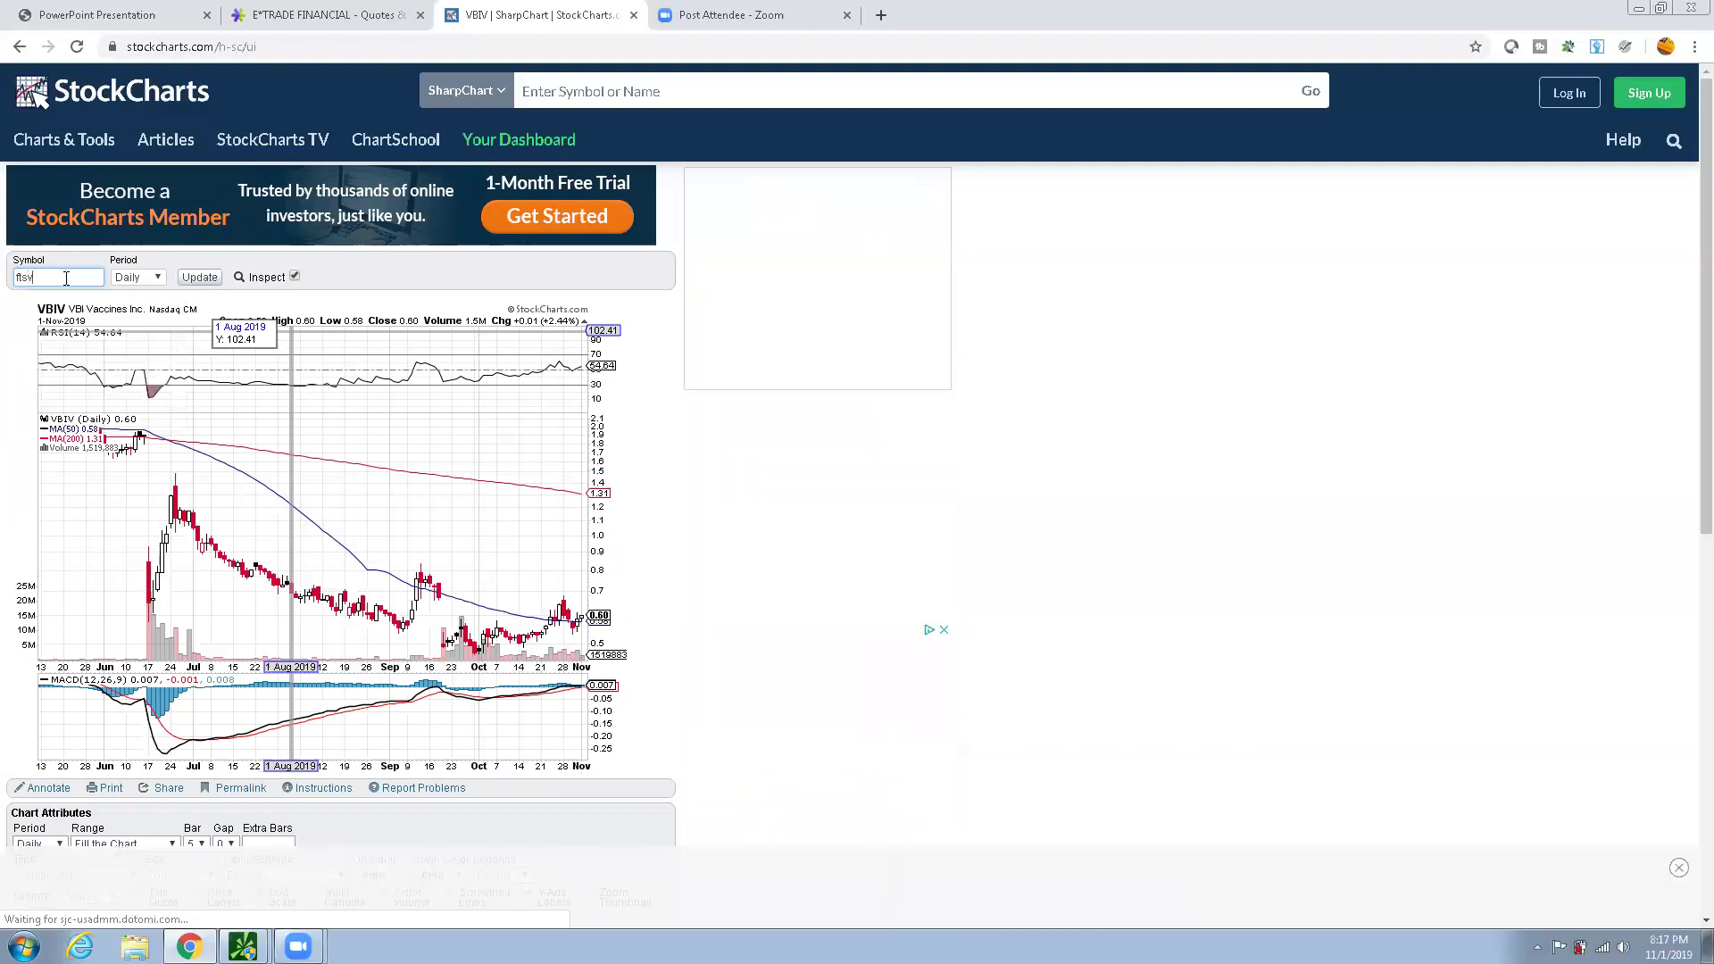
key("Return")
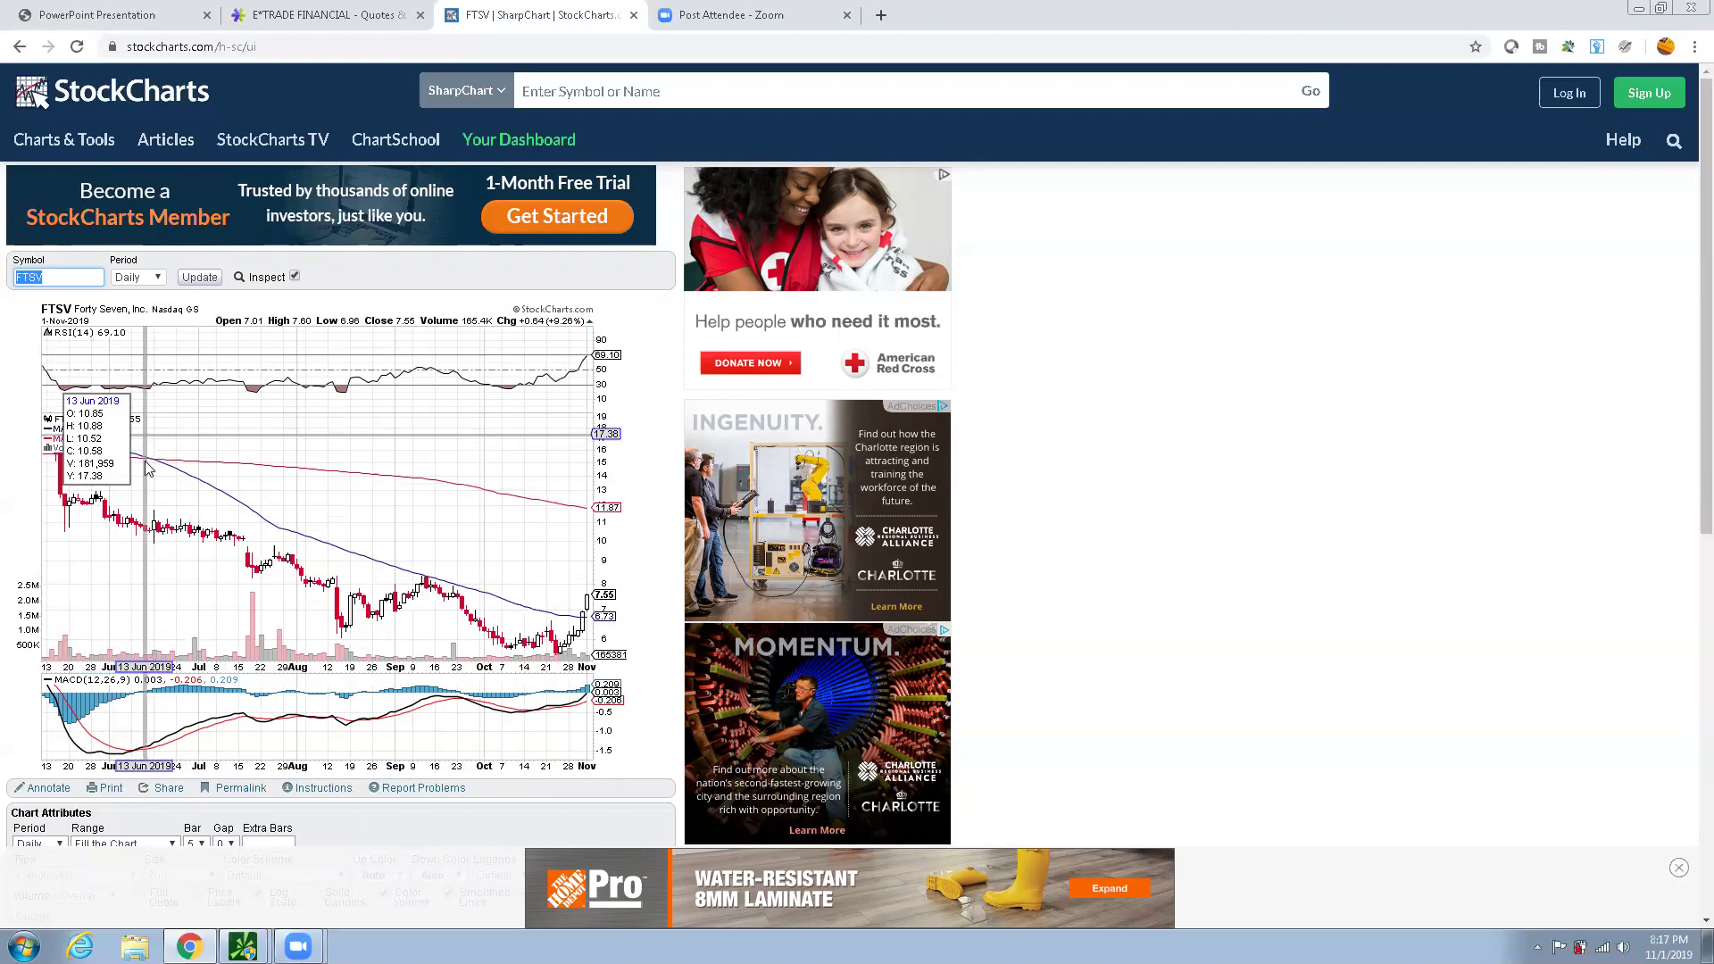
scroll(198, 482, "down", 4)
scroll(198, 482, "up", 4)
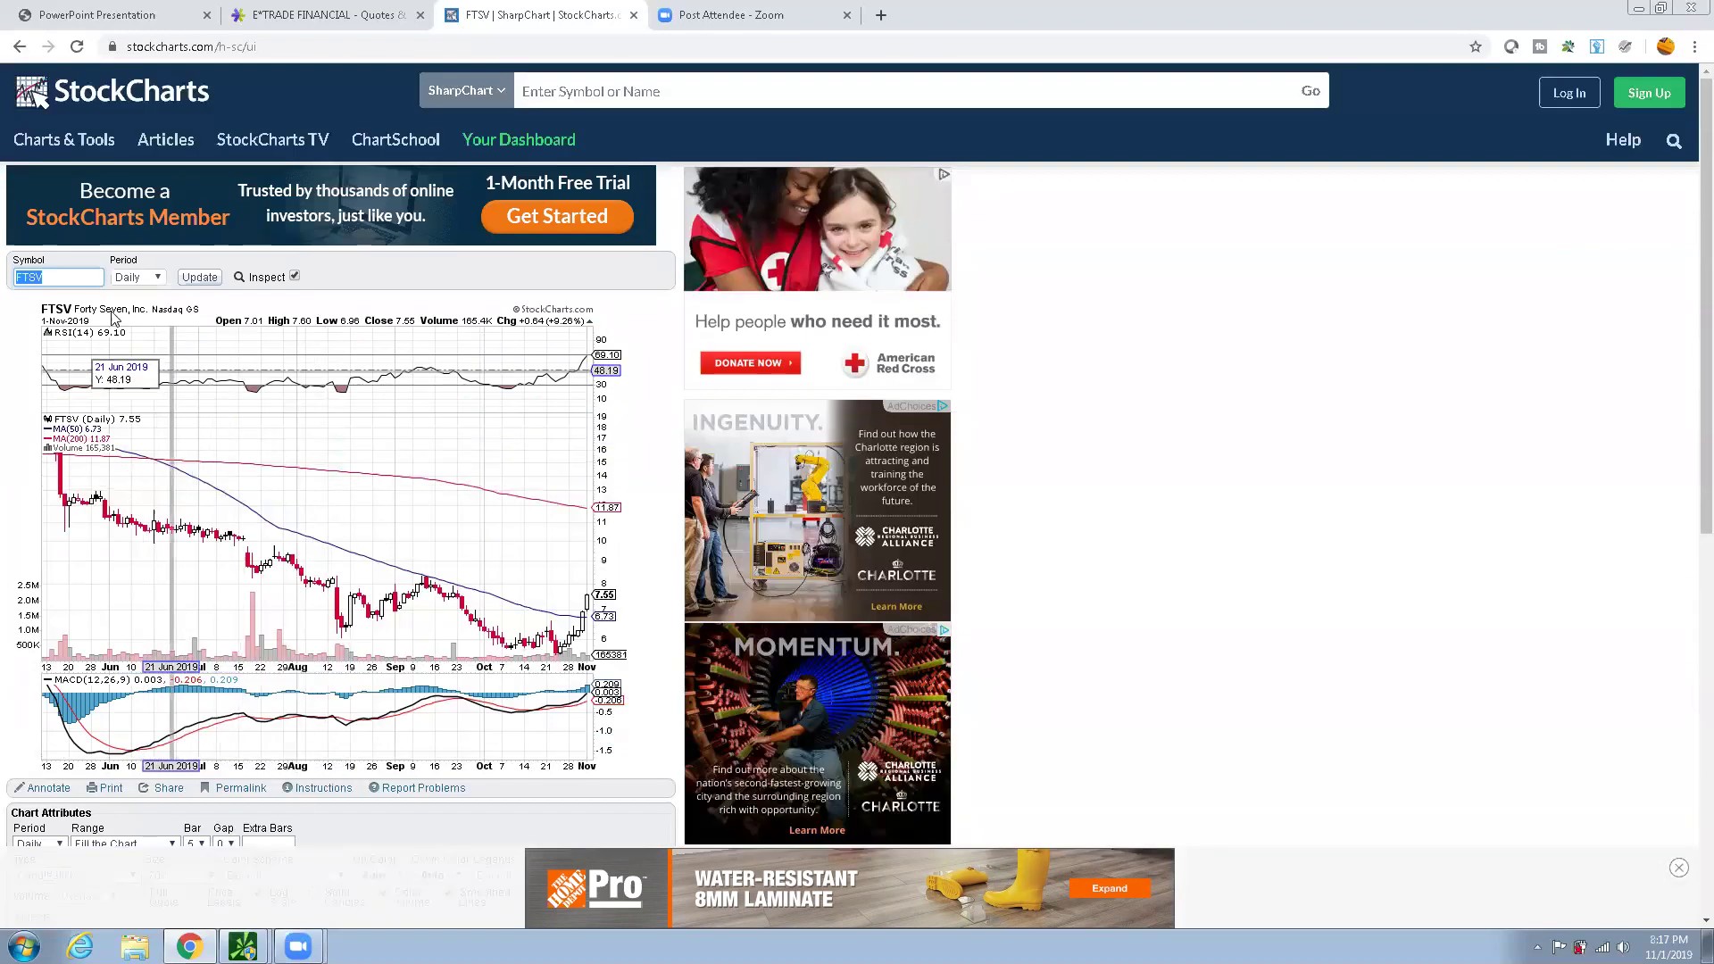
Clear FTSV from the Symbol box and type cbio as the next ticker
double_click(78, 271)
type("FTSV")
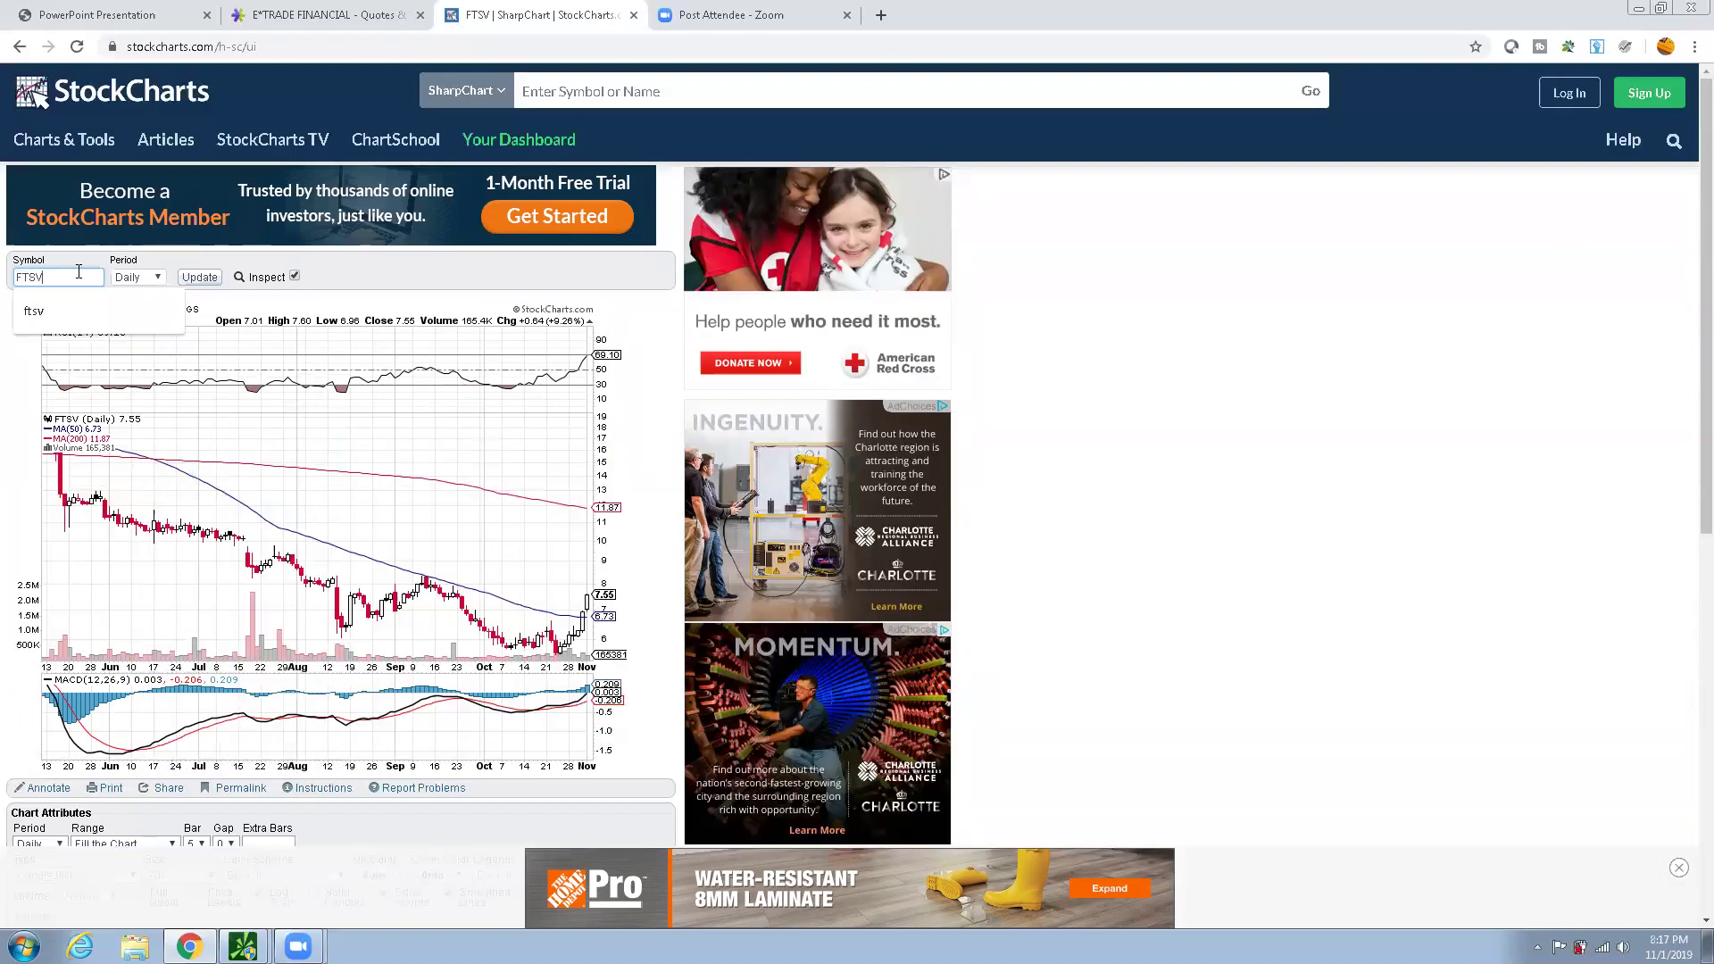
key("BackSpace")
key("BackSpace")
key("BackSpace")
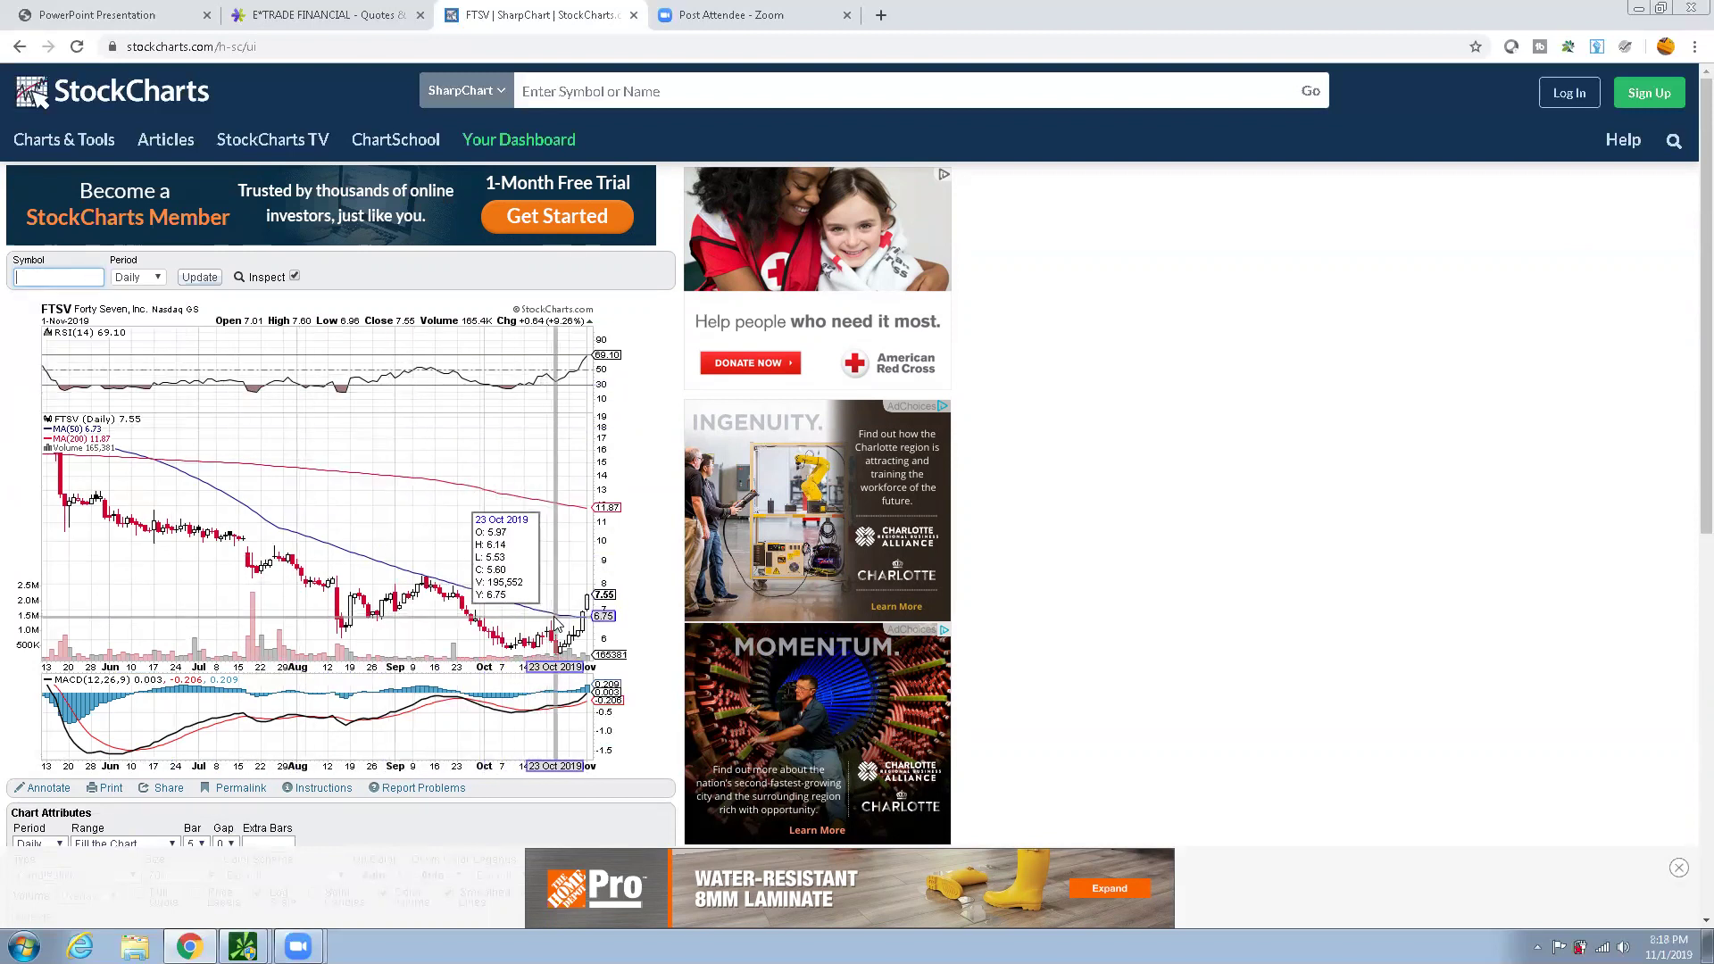
left_click(82, 277)
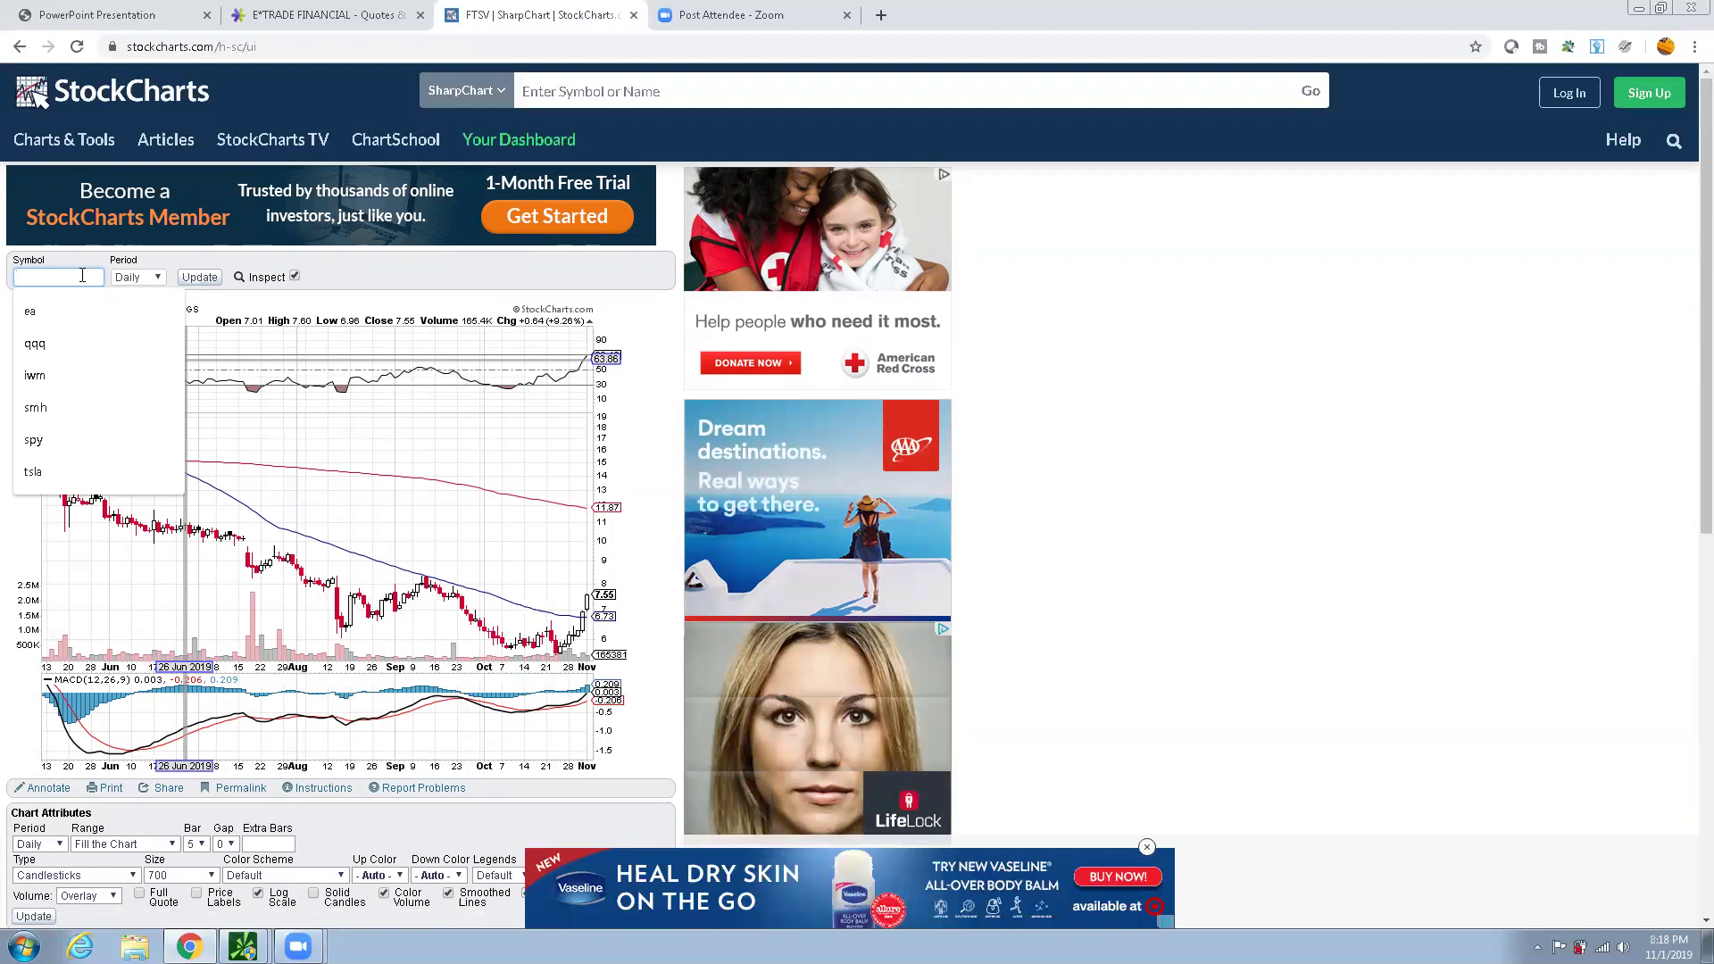
type("c")
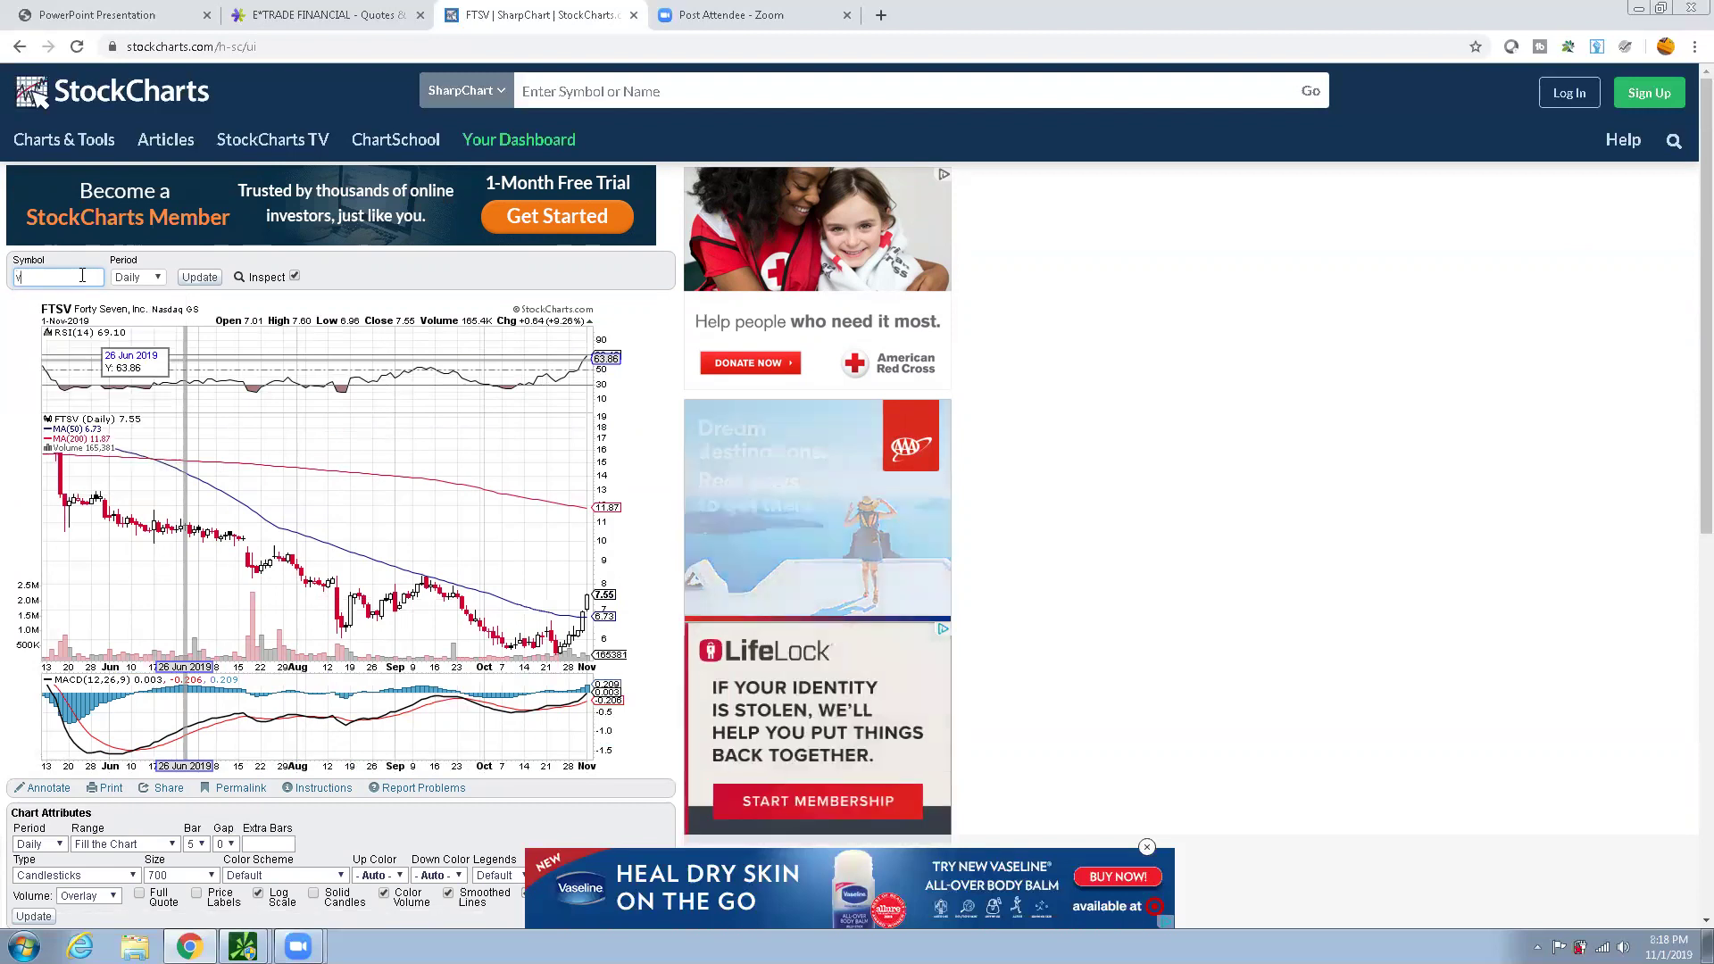
type("bio")
Load CBIO on a weekly period, then clear CBIO from the Symbol box
key("Return")
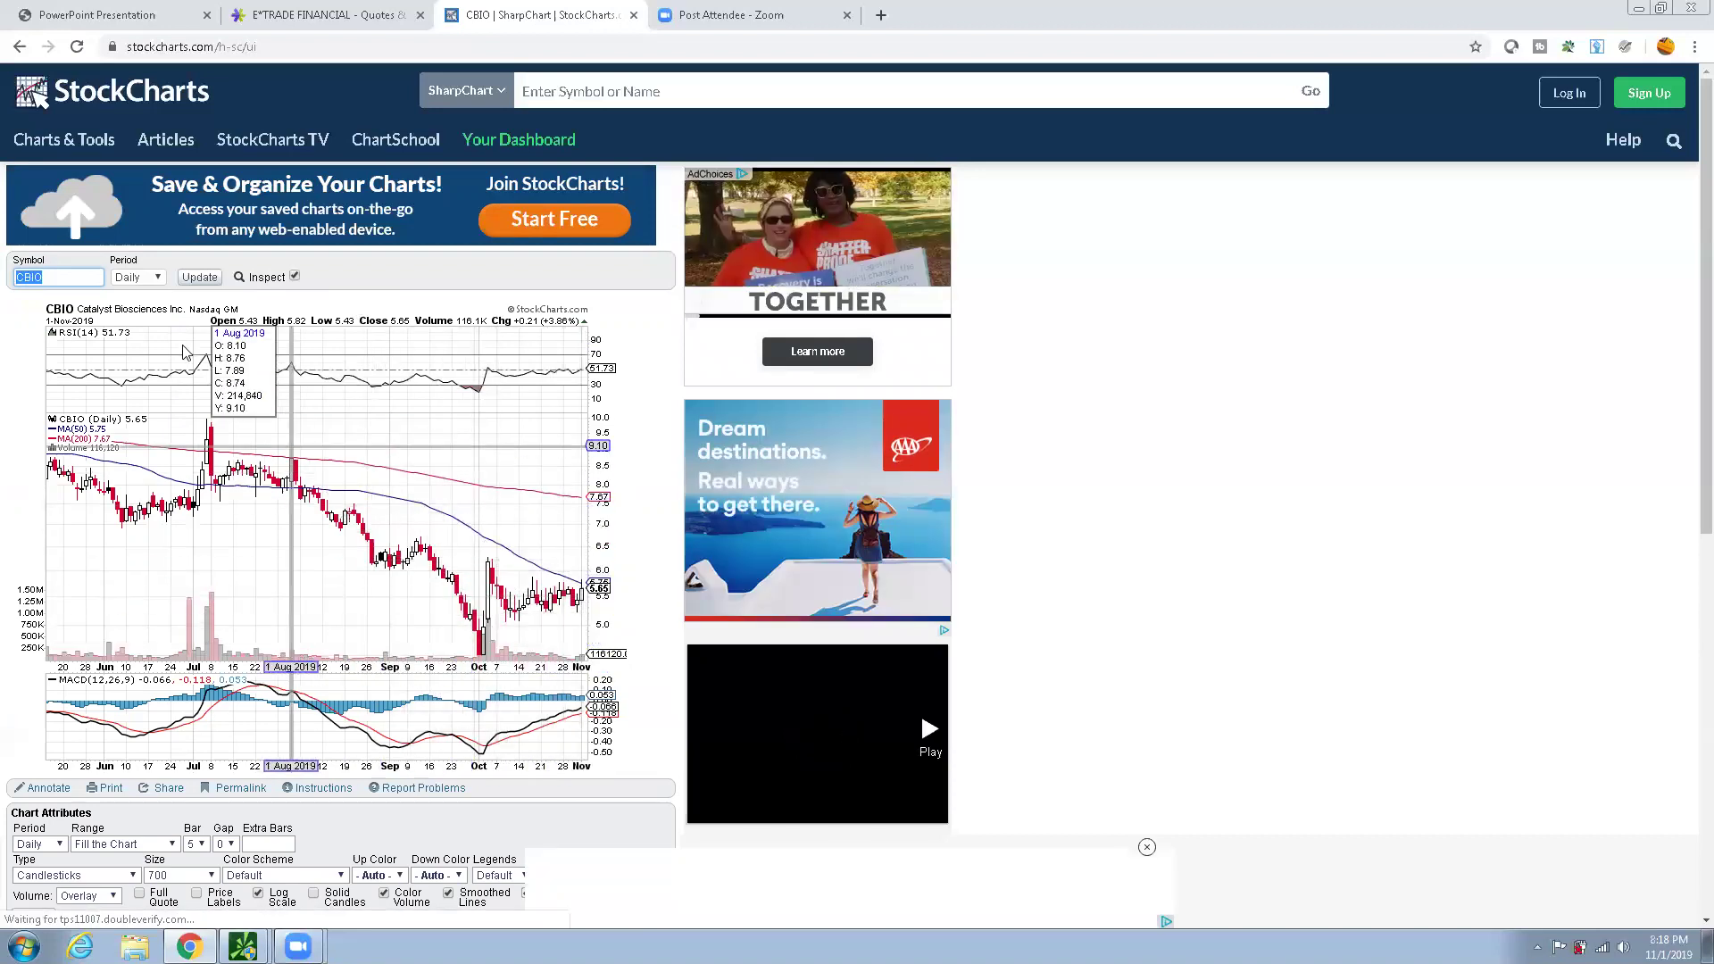
left_click(140, 277)
left_click(140, 299)
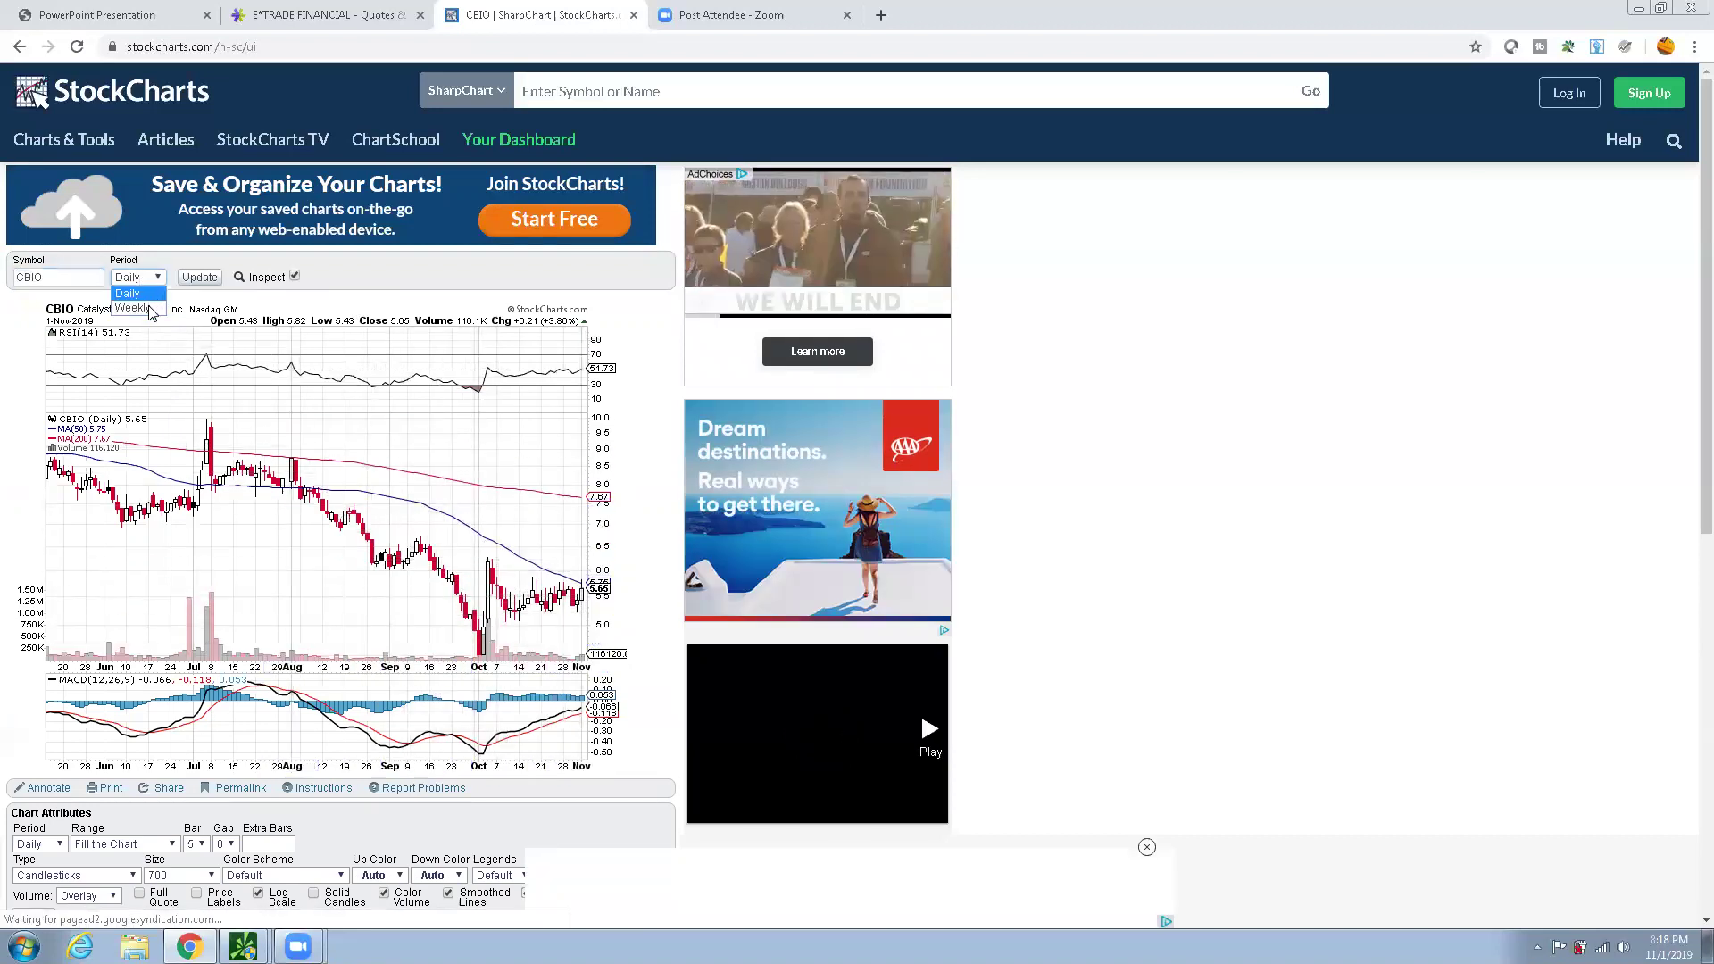
left_click(196, 277)
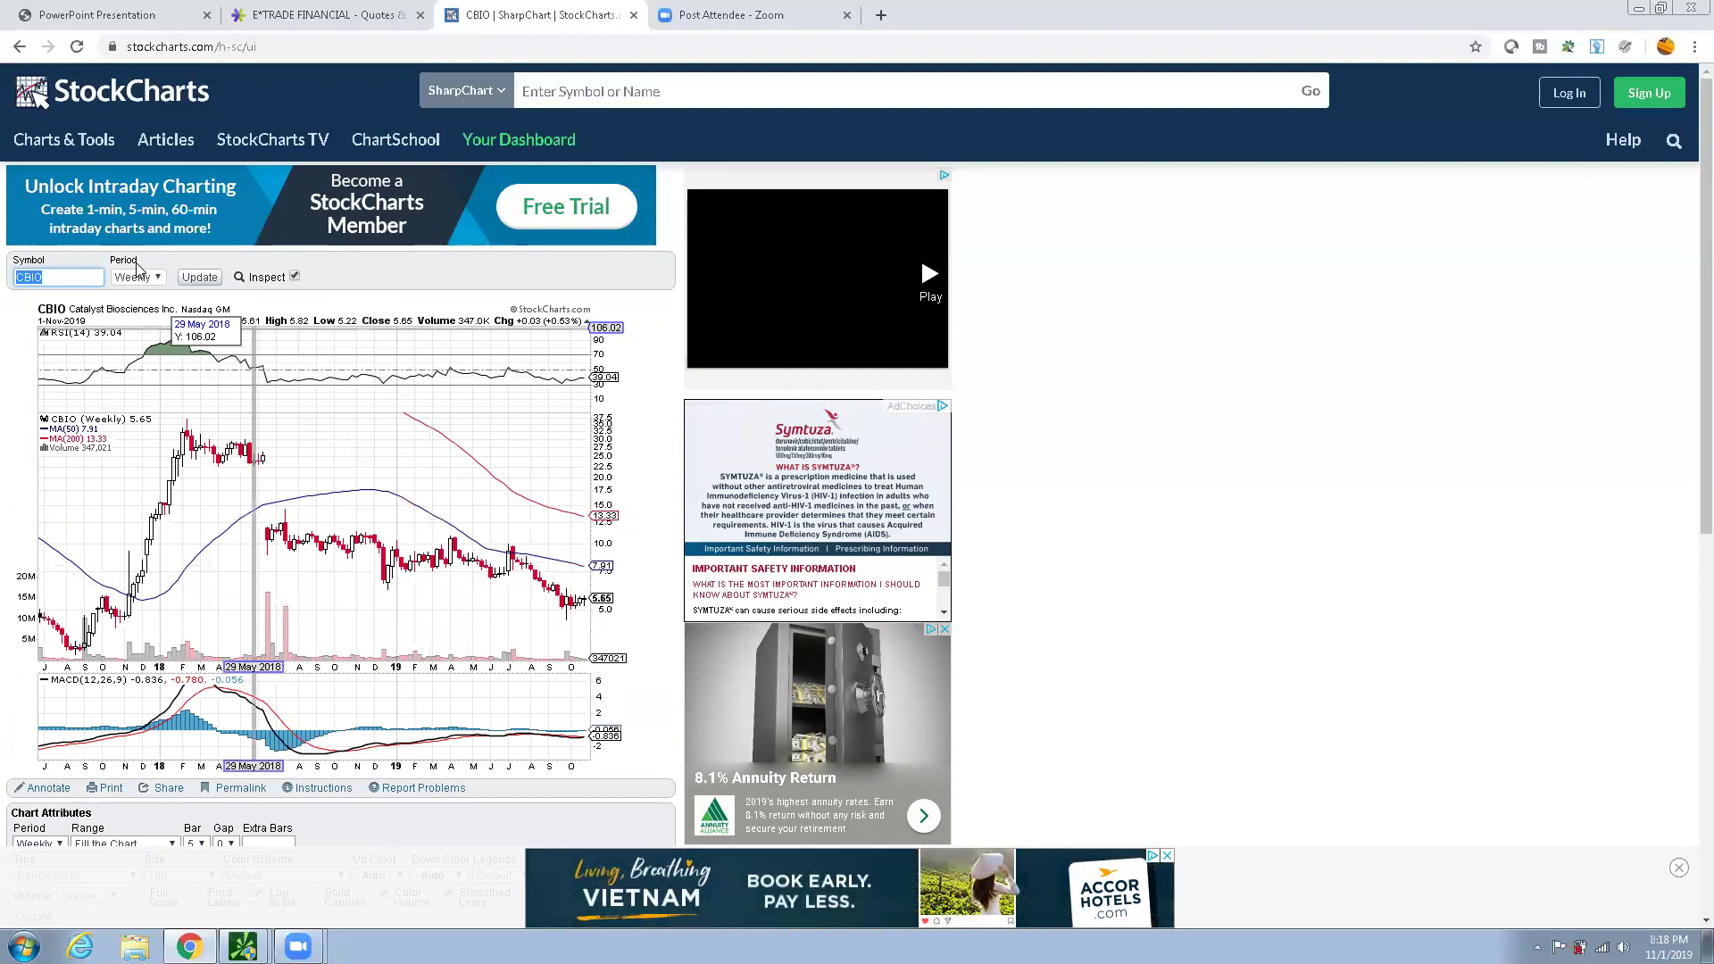
left_click(77, 286)
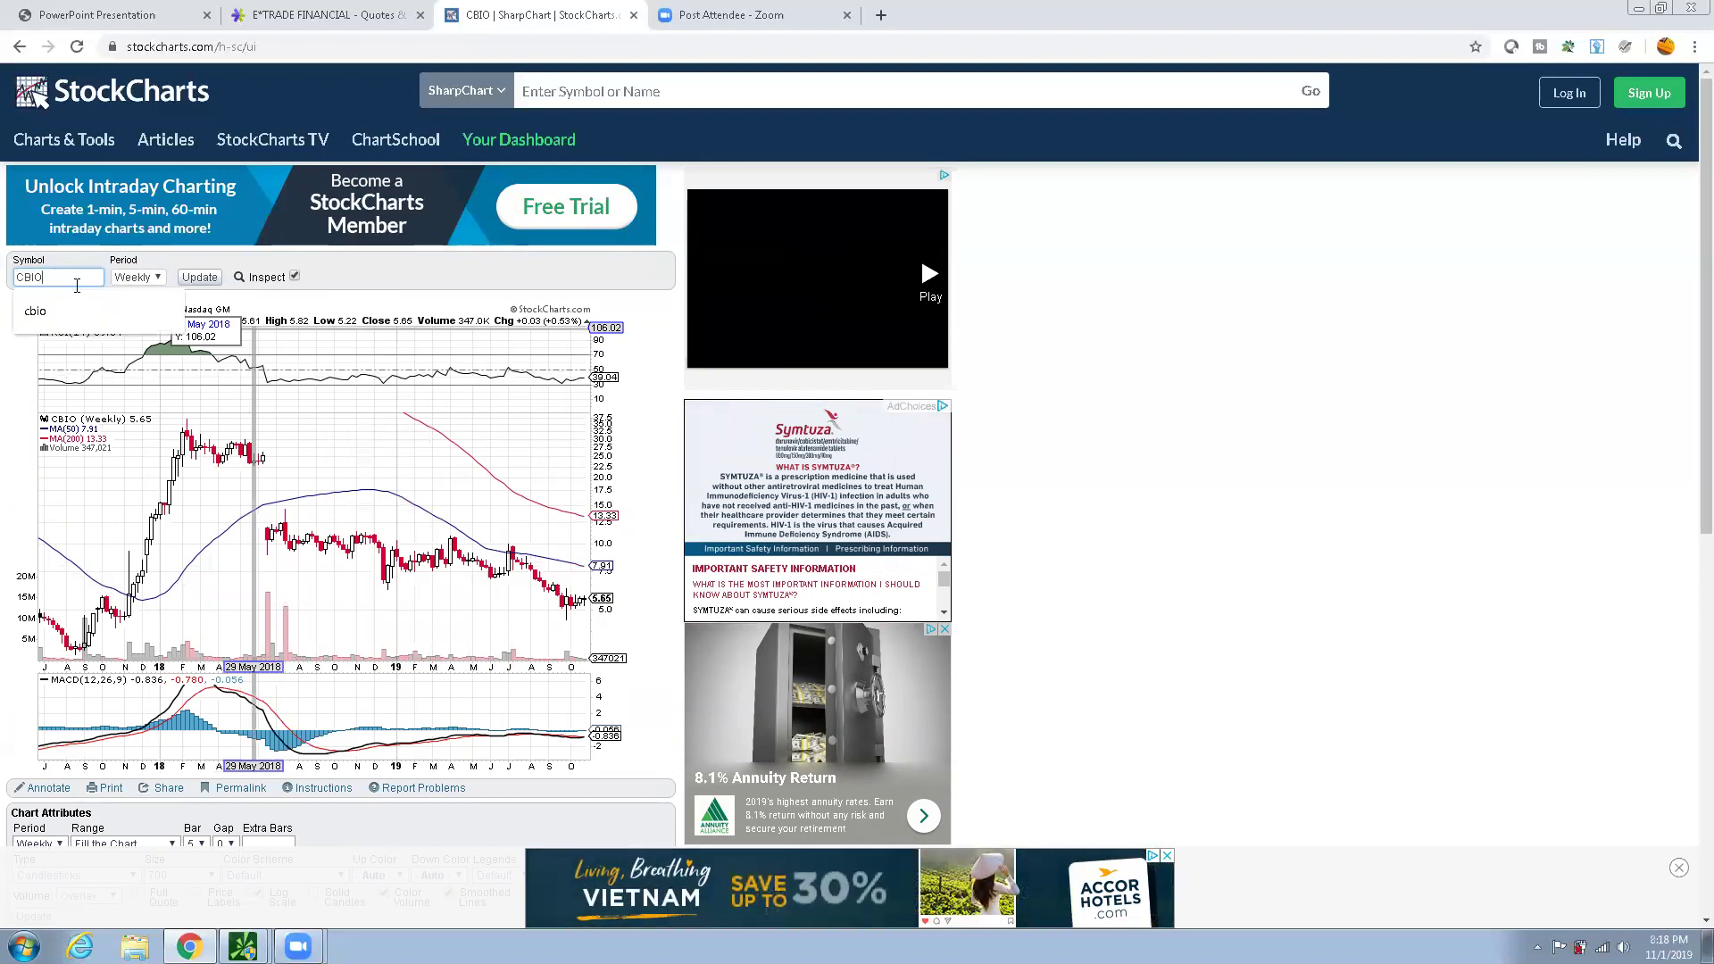
key("BackSpace")
key("BackSpace")
key("BackSpace")
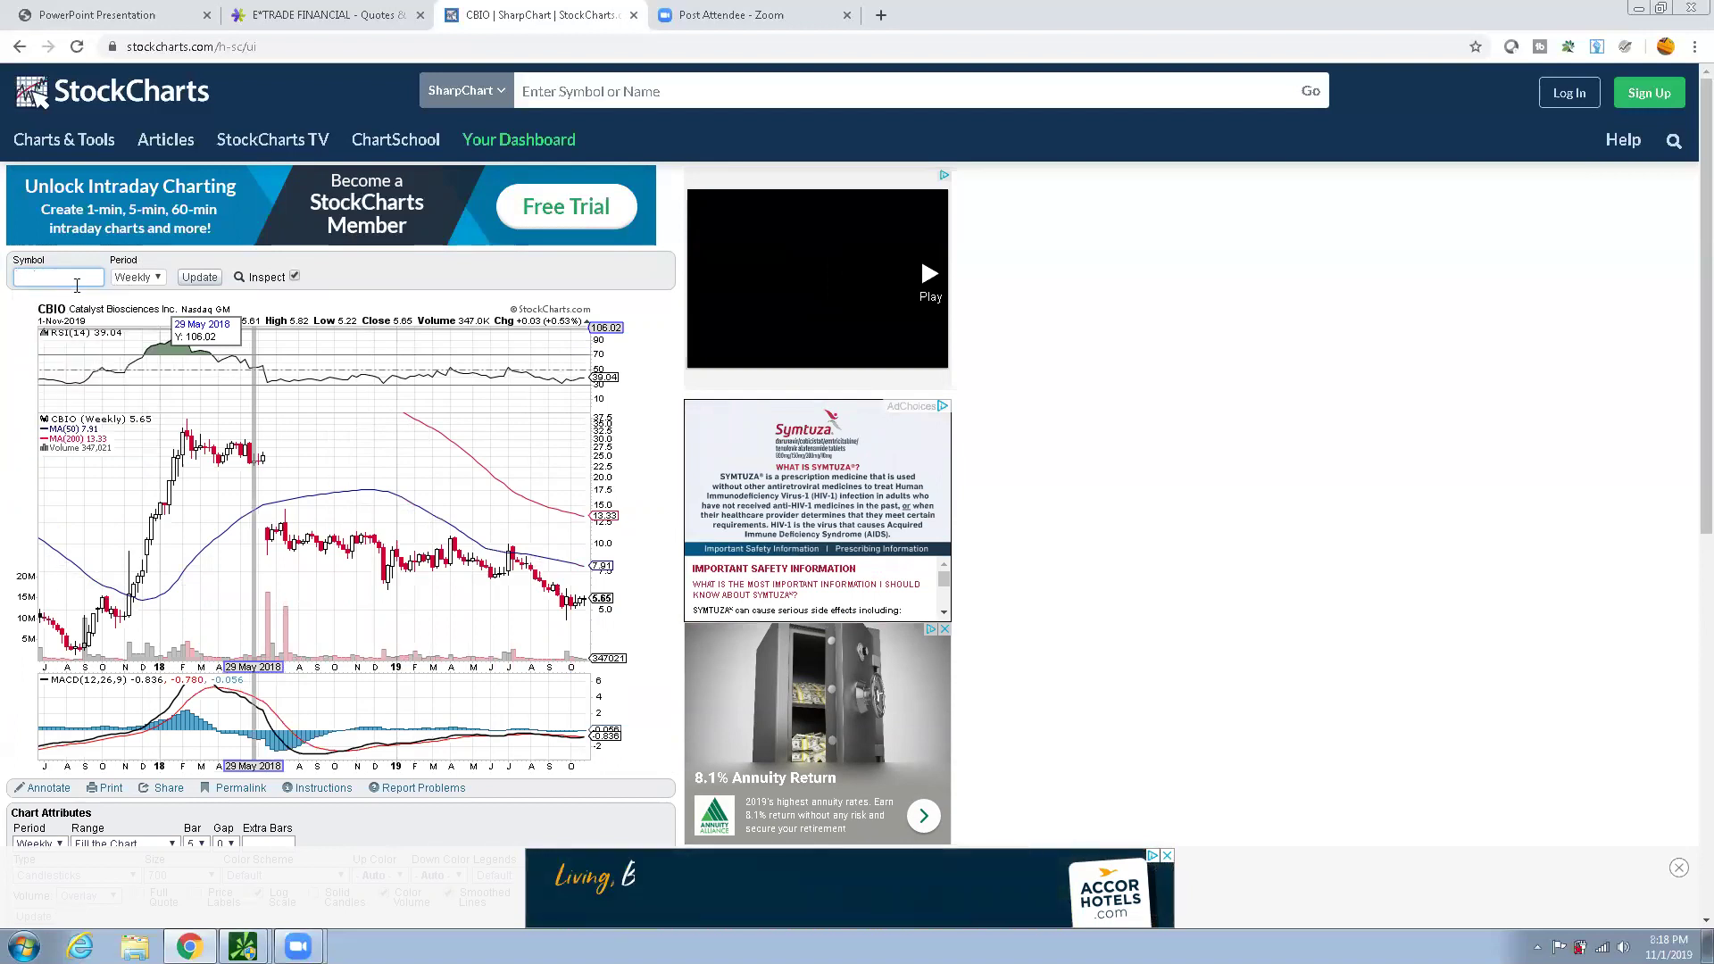
Load NIO, redraw it on a daily period, then clear NIO from the Symbol box
type("nio")
key("Return")
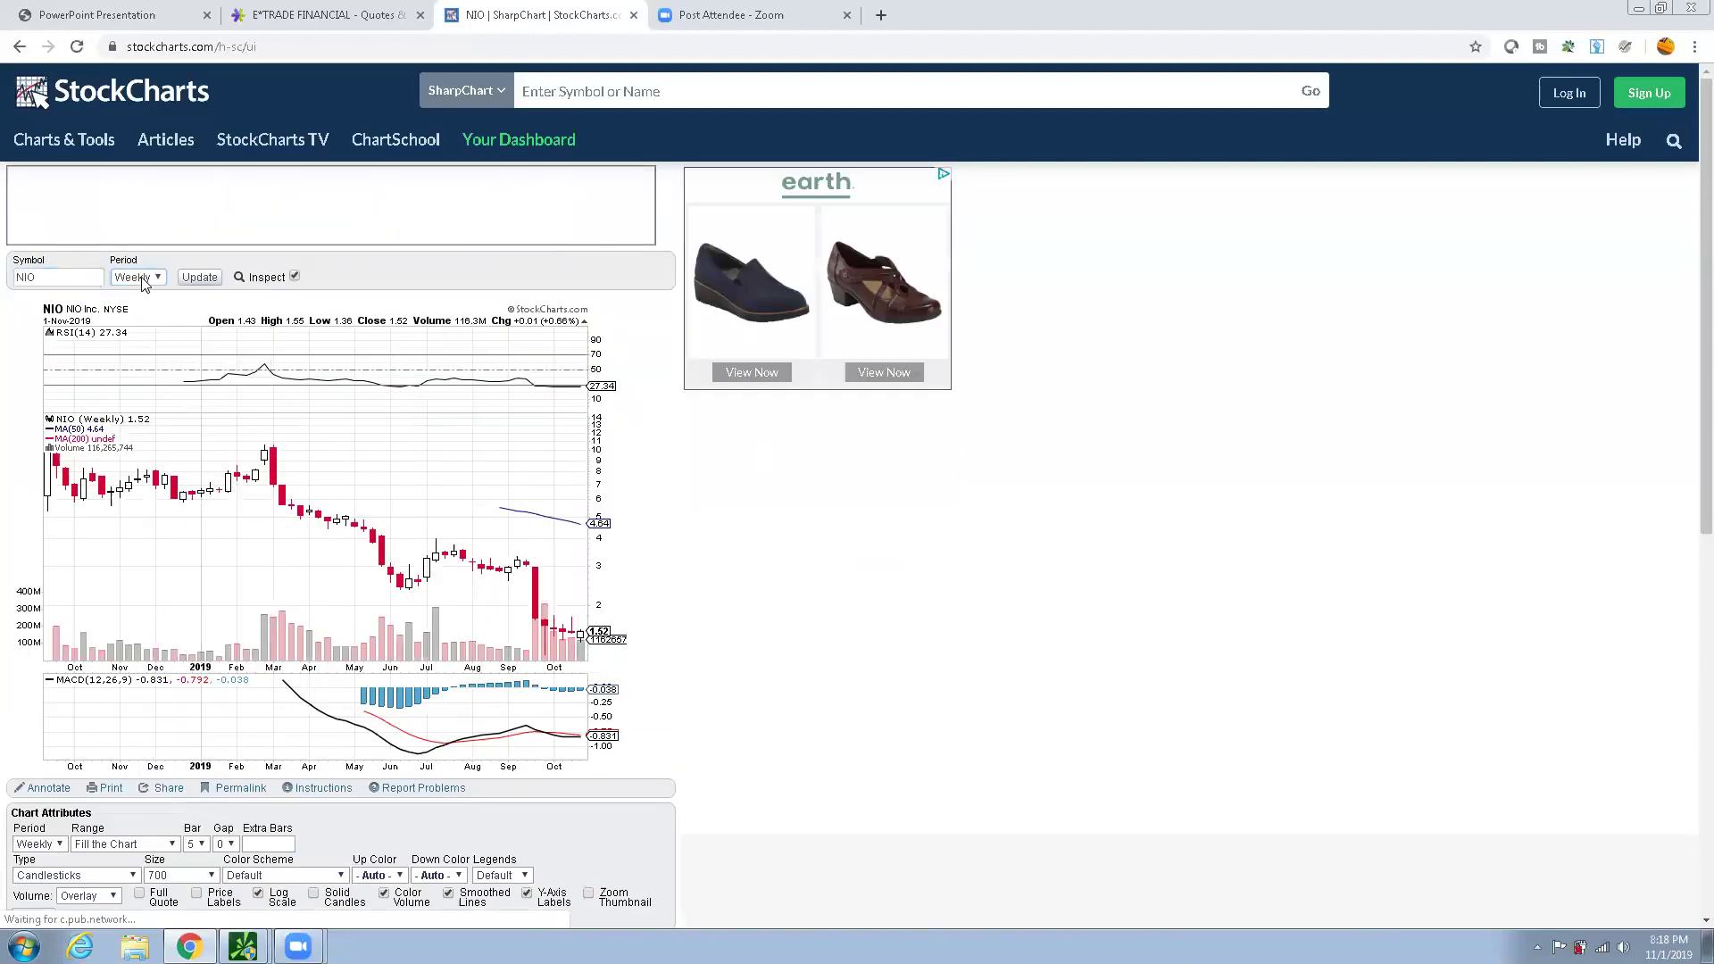
left_click(199, 278)
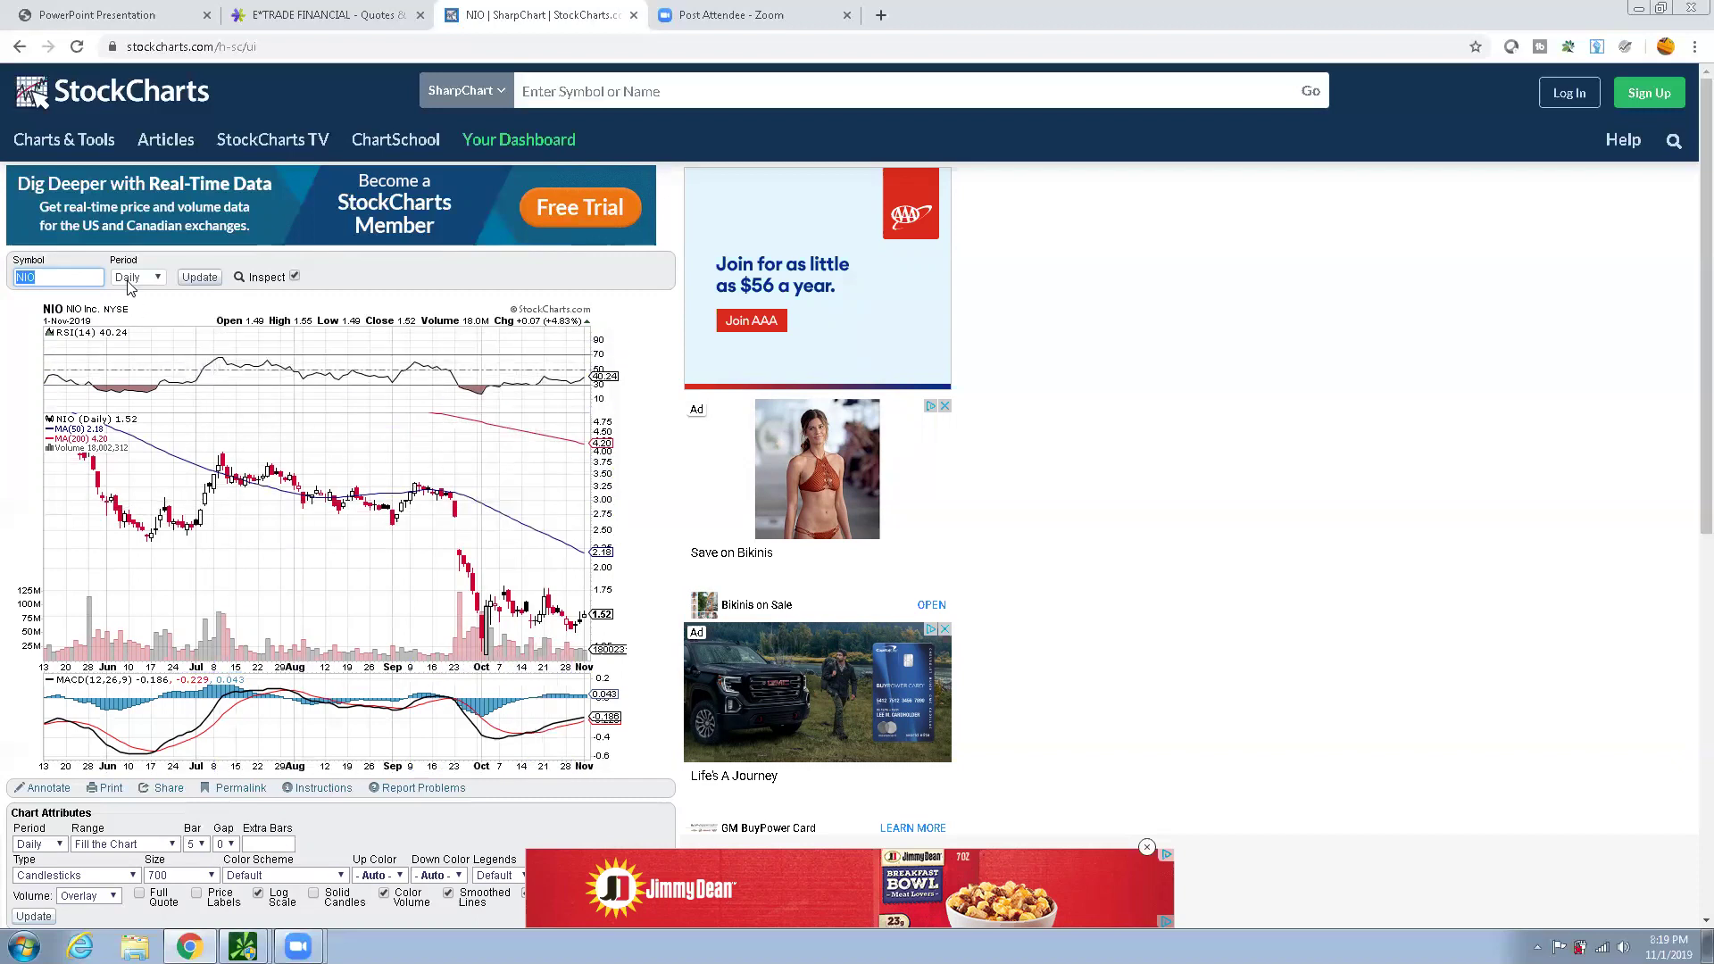
key("BackSpace")
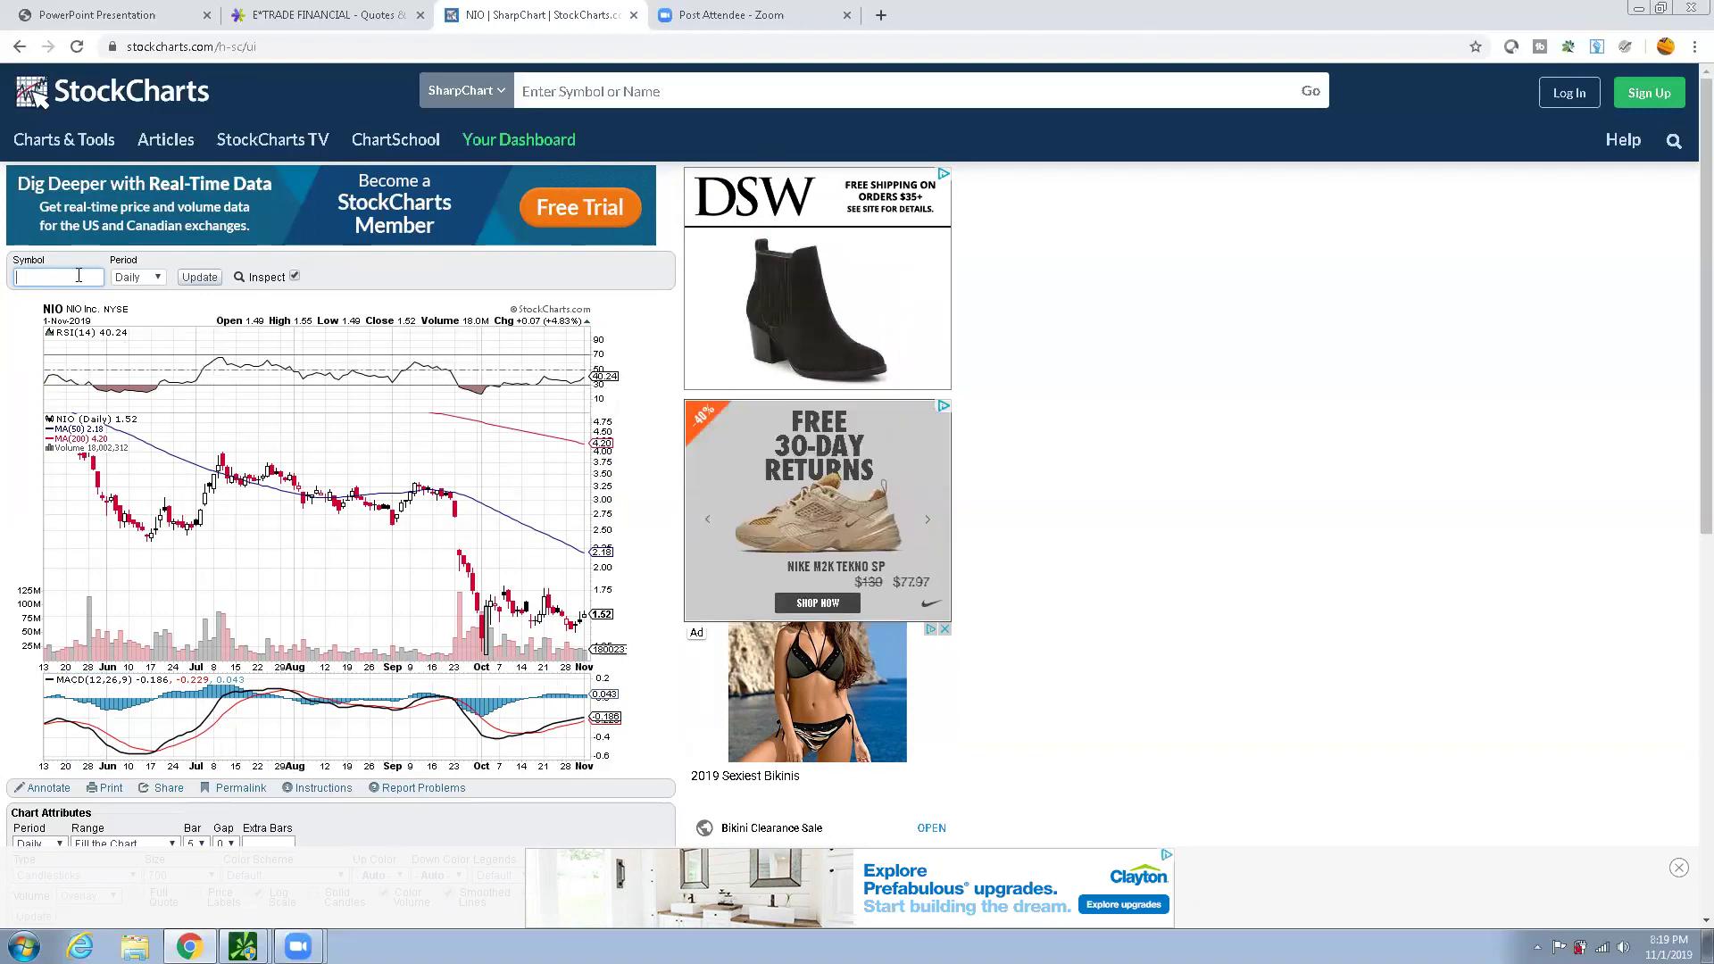
Load the weekly GLD (SPDR Gold Shares) chart and scroll through it
type("gld")
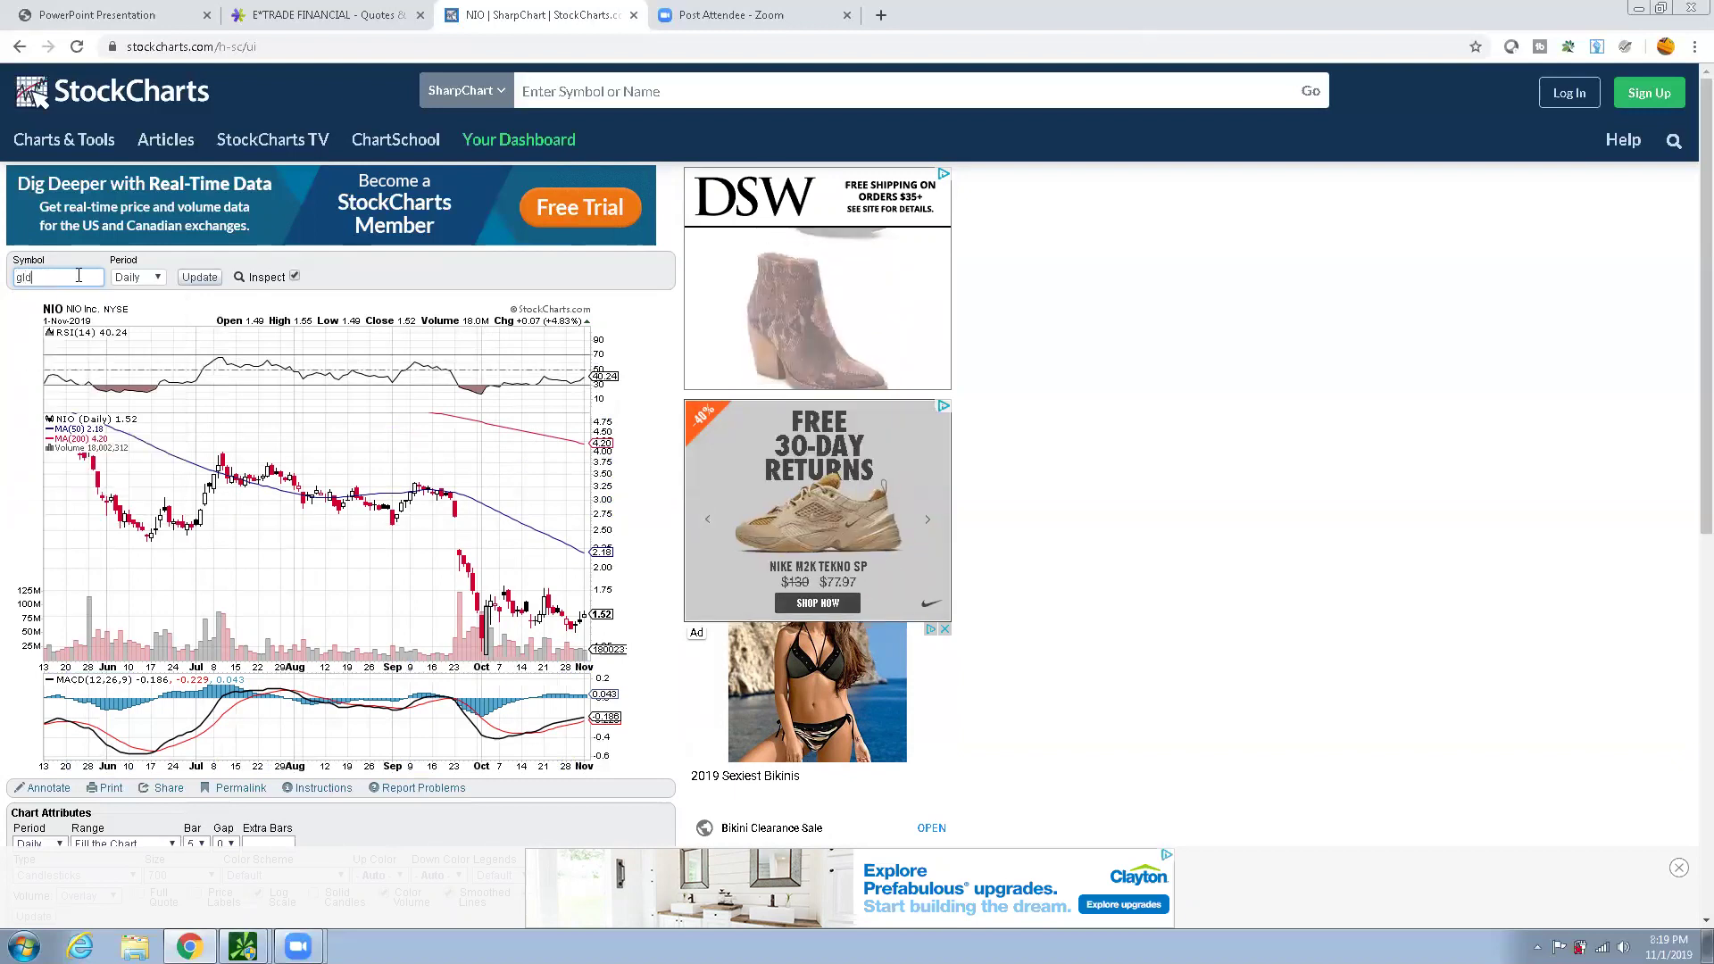
key("Return")
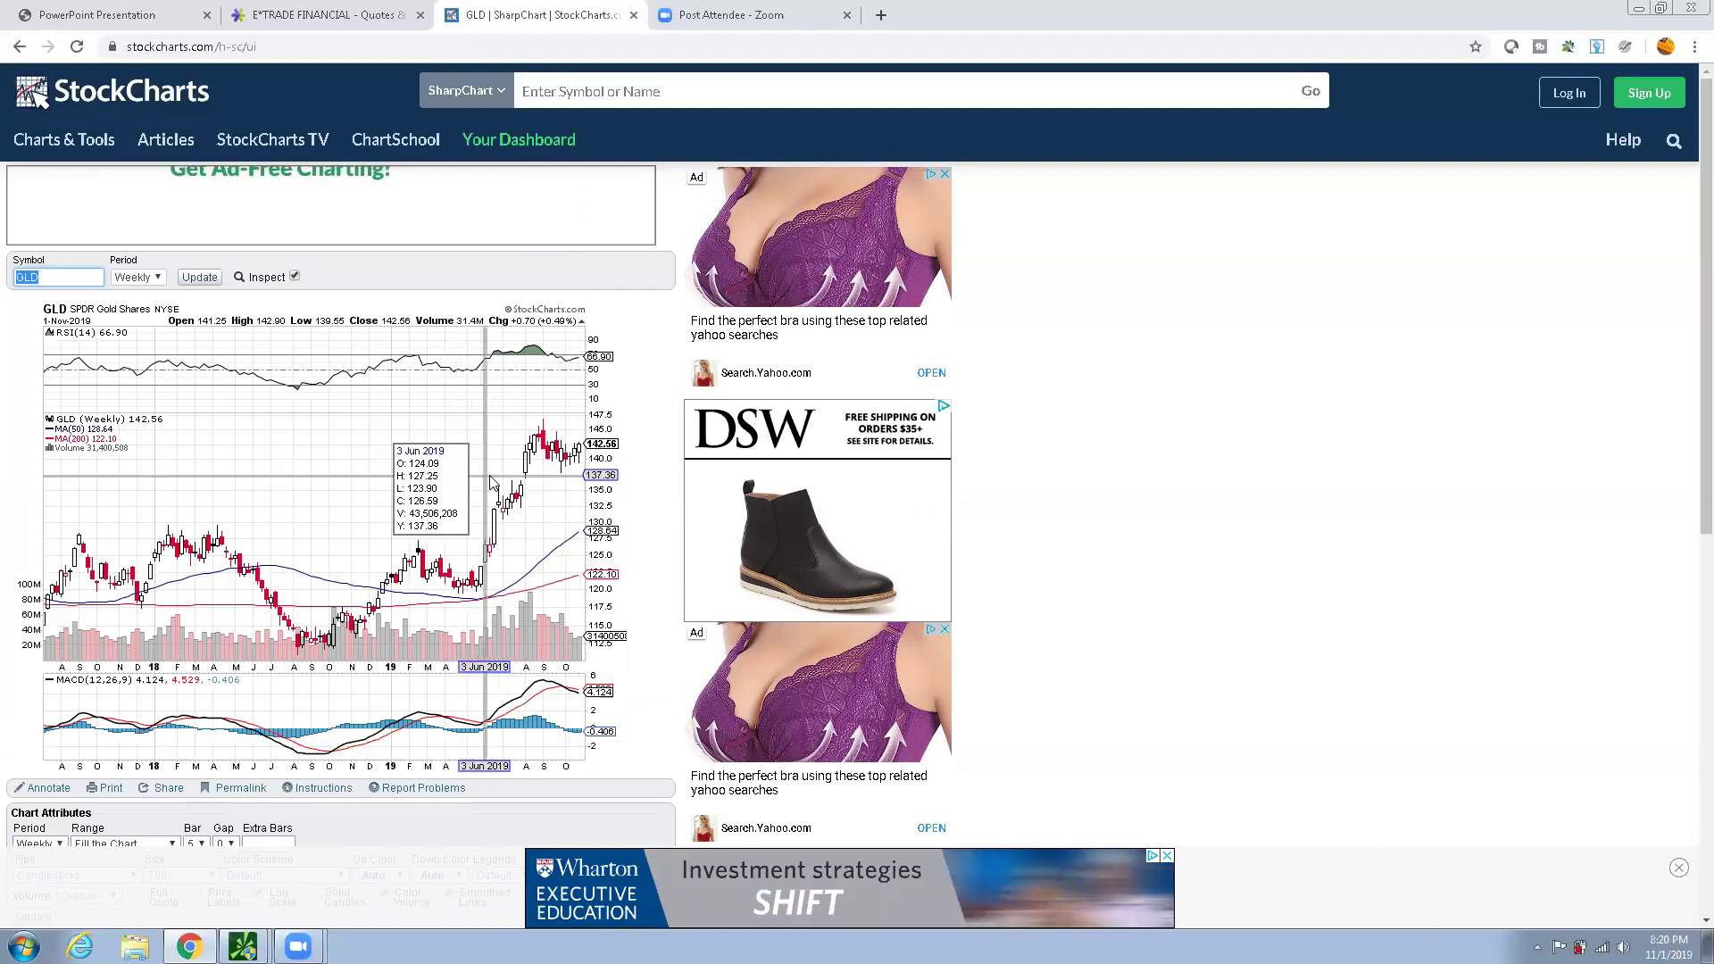
scroll(489, 536, "down", 3)
scroll(484, 479, "up", 3)
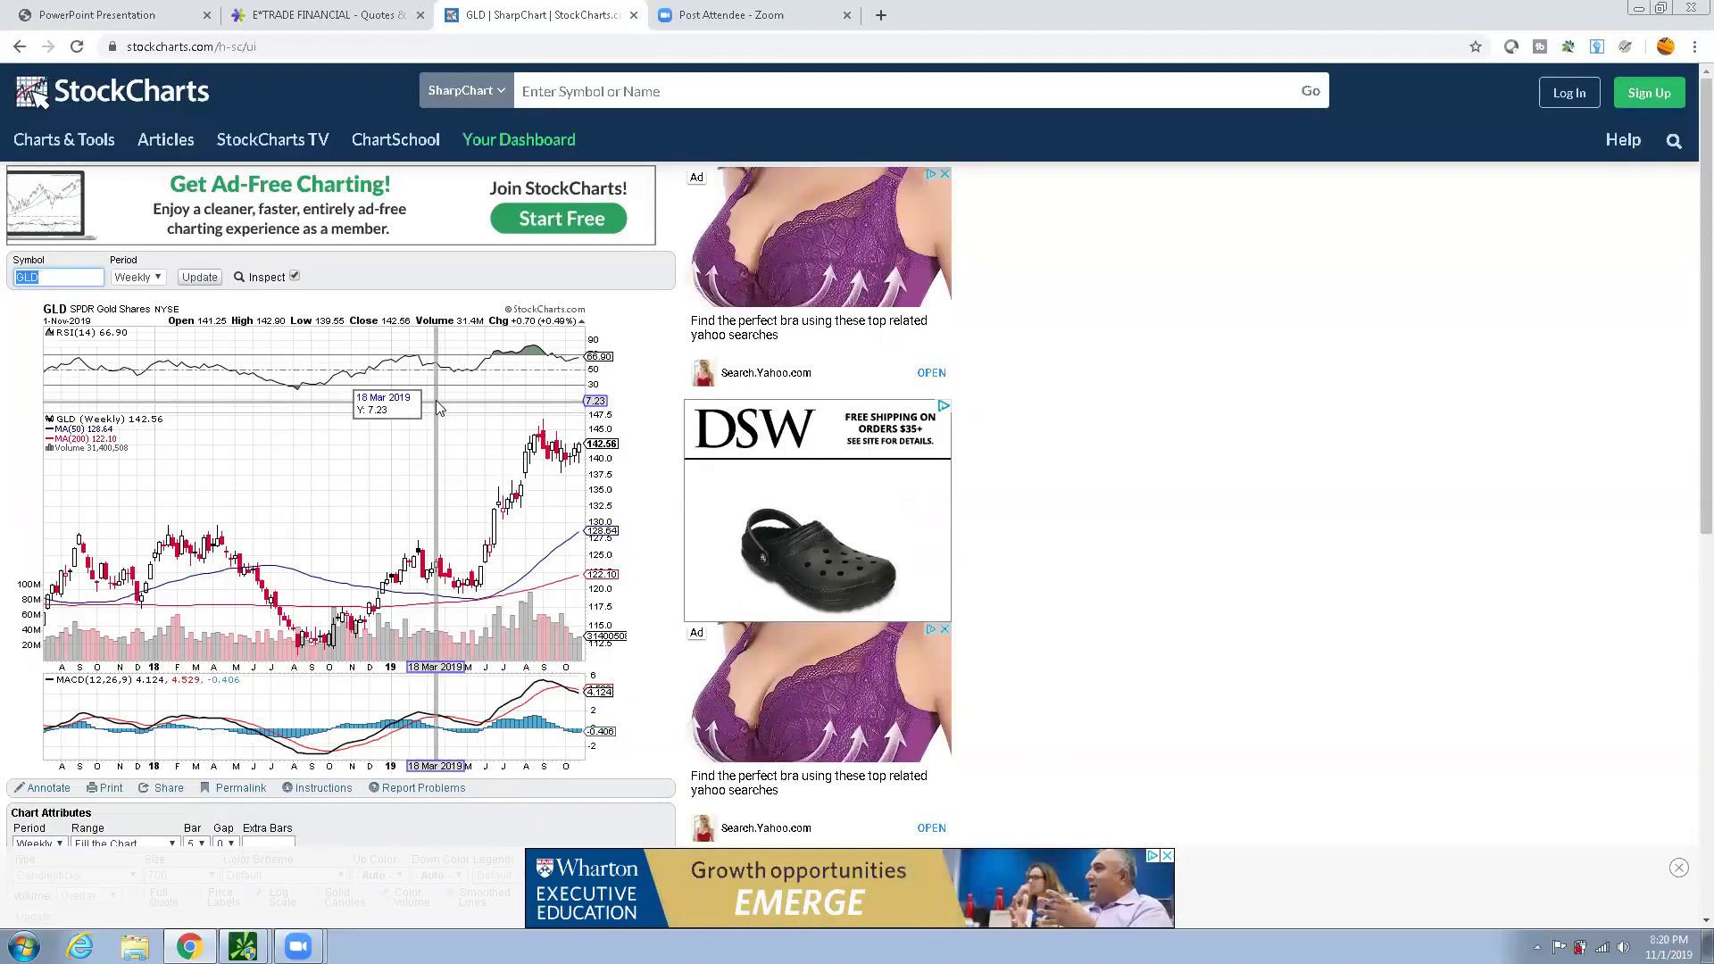
scroll(438, 407, "down", 5)
scroll(508, 460, "up", 5)
Set the chart period to Daily and erase GLD from the Symbol box
left_click(136, 278)
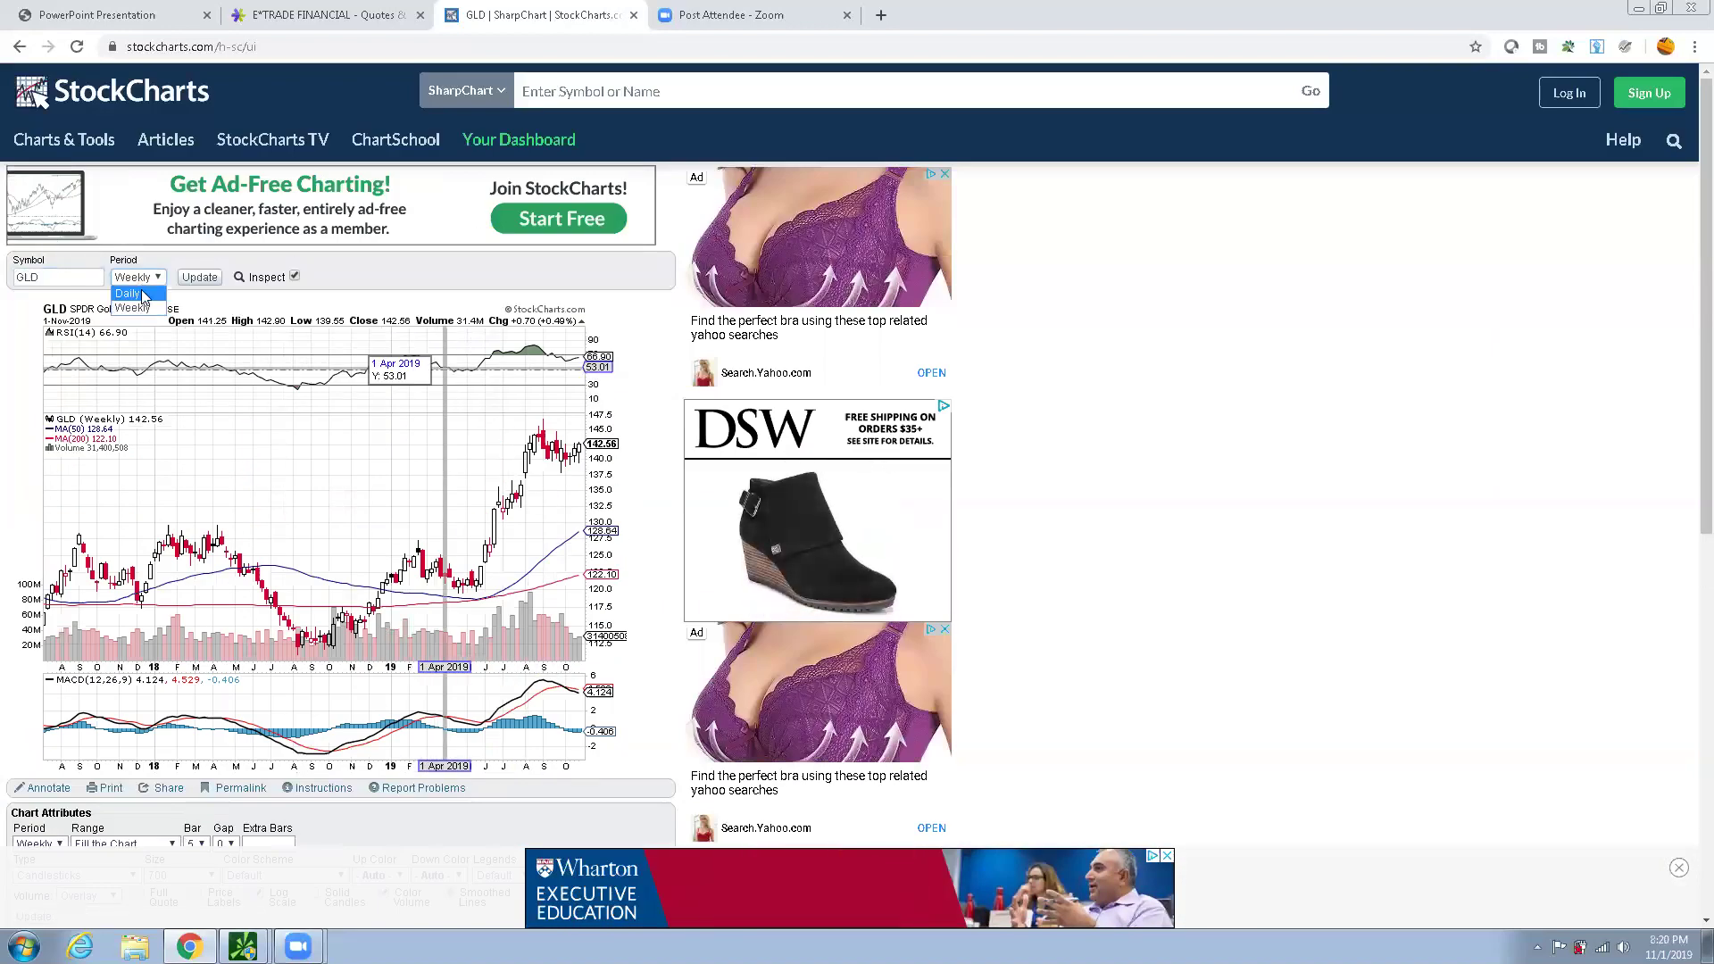
left_click(126, 293)
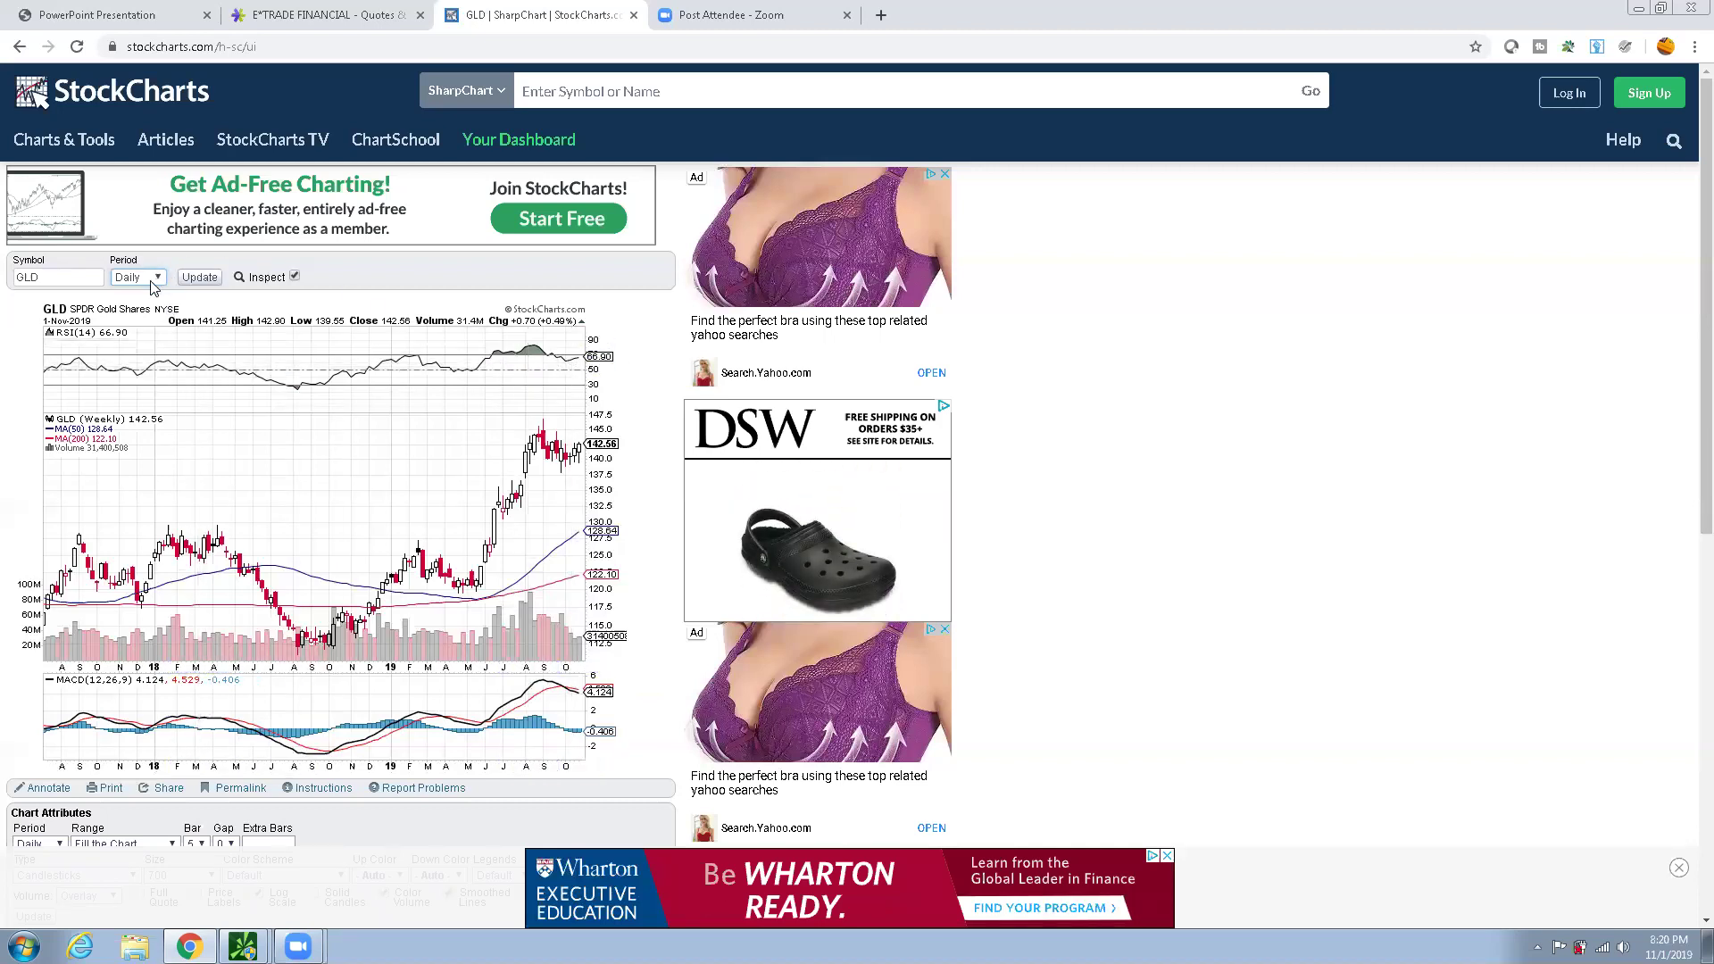
key("BackSpace")
key("BackSpace")
key("BackSpace")
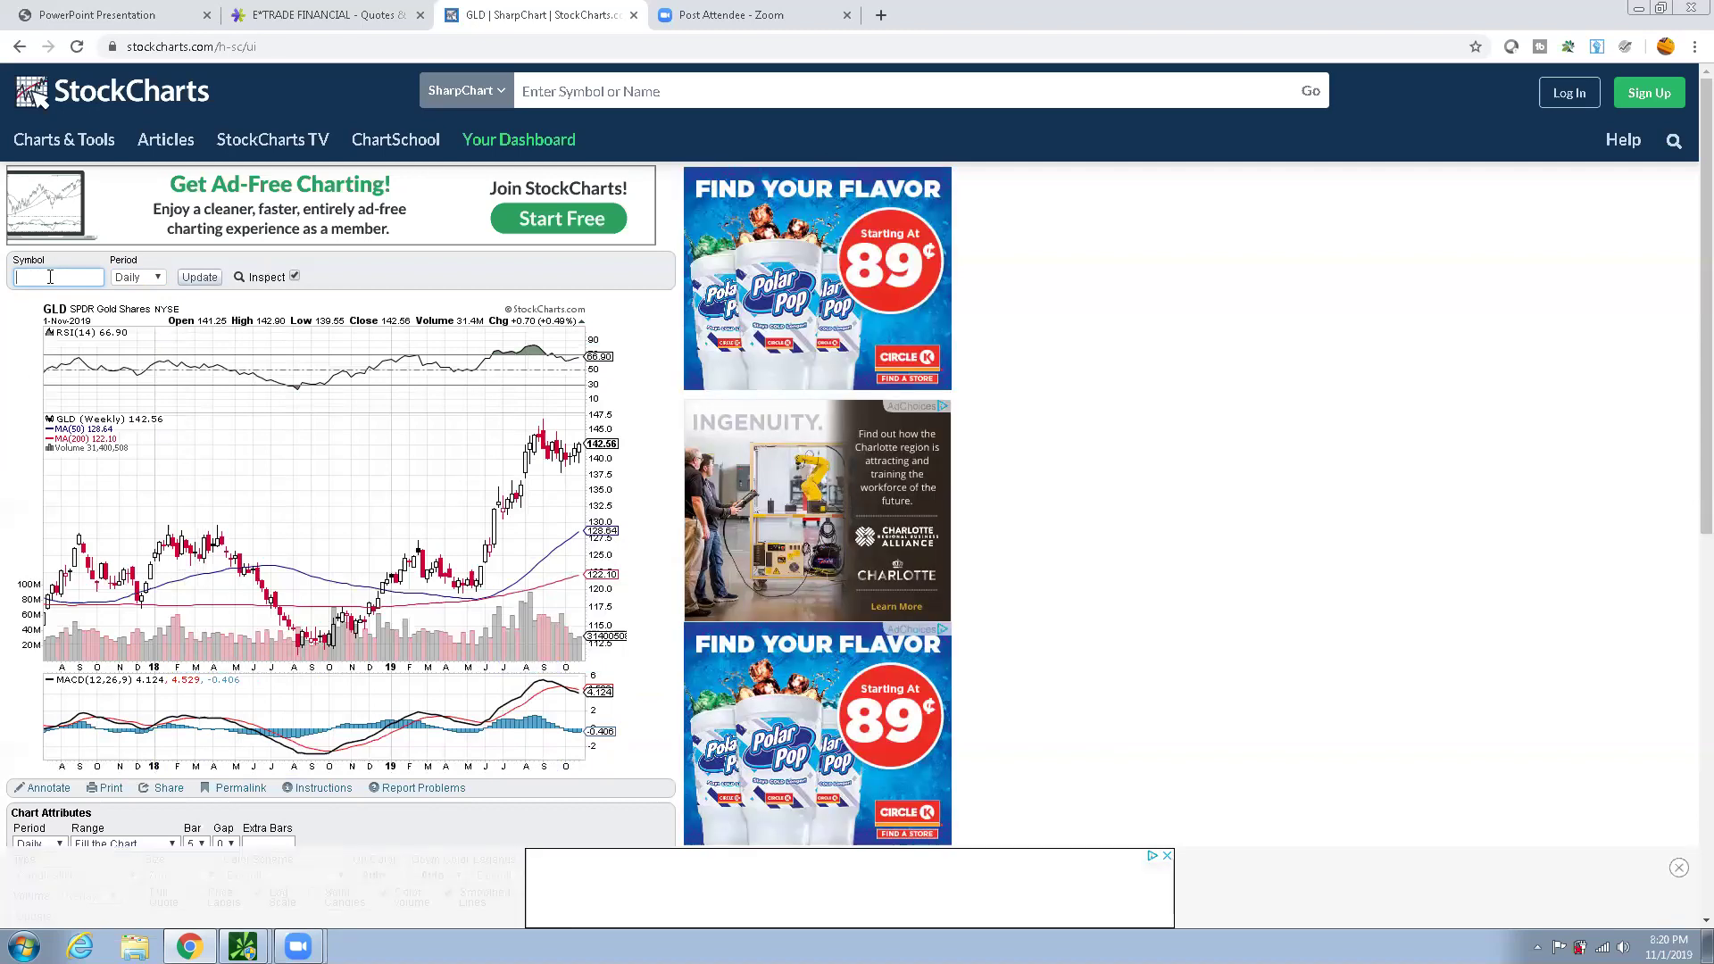
Load ROKU, redraw it on a weekly period, then clear ROKU from the Symbol box
type("roku")
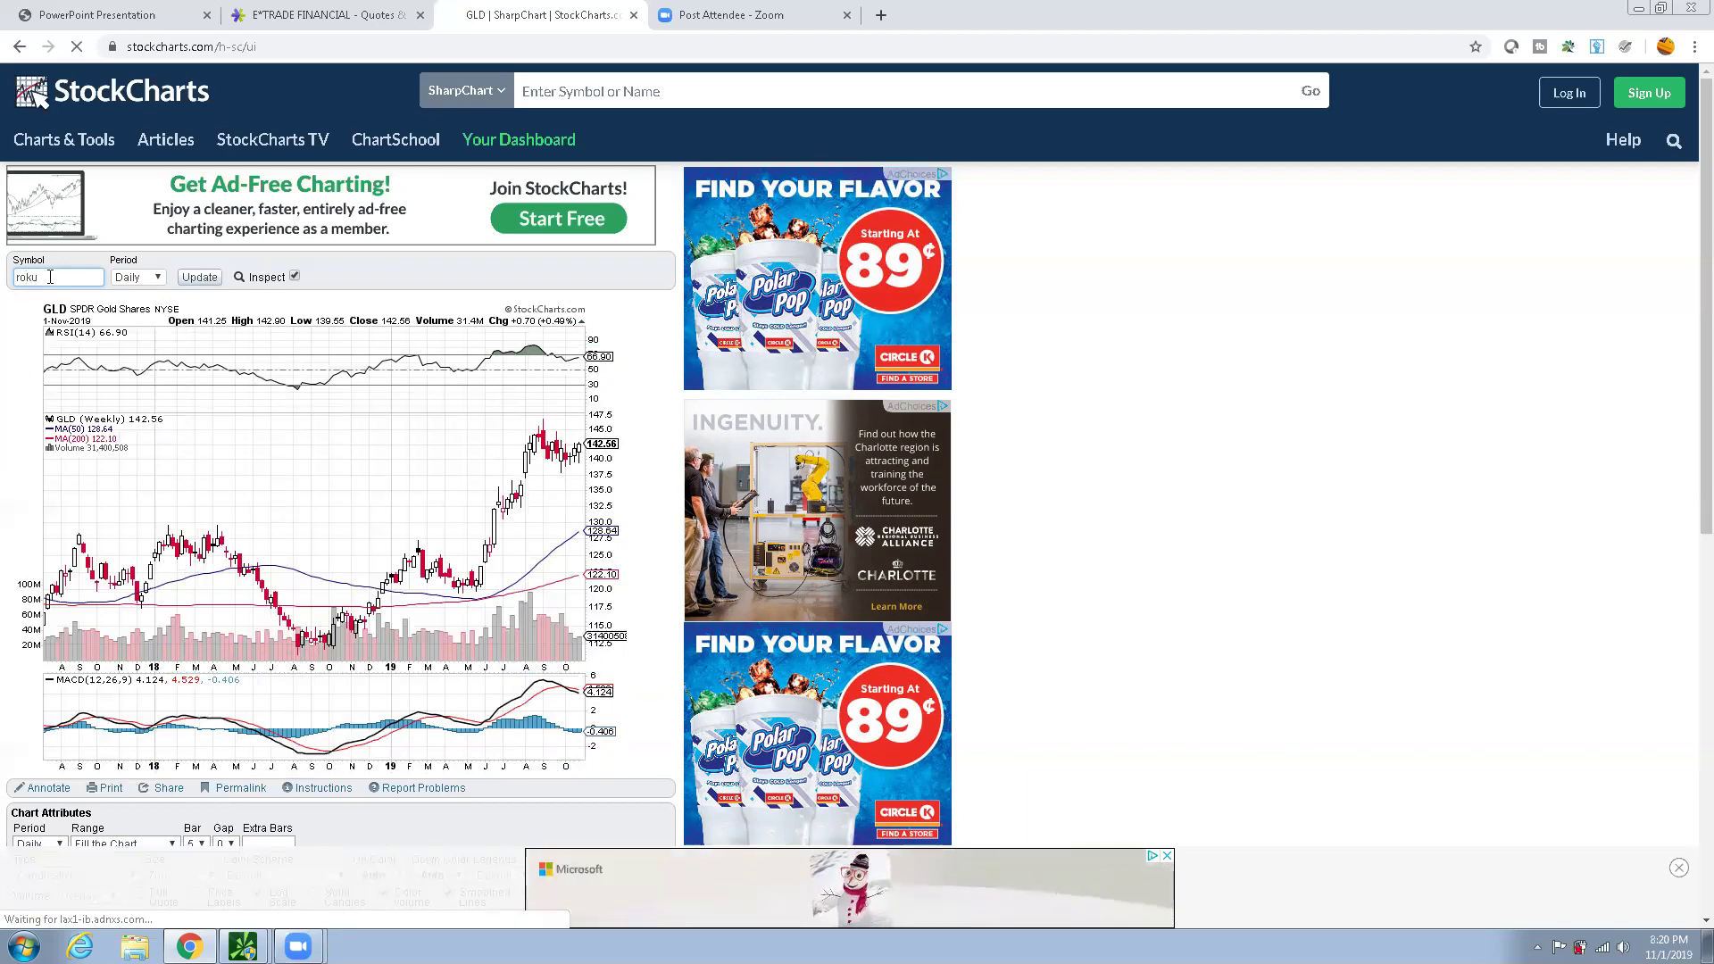
key("Return")
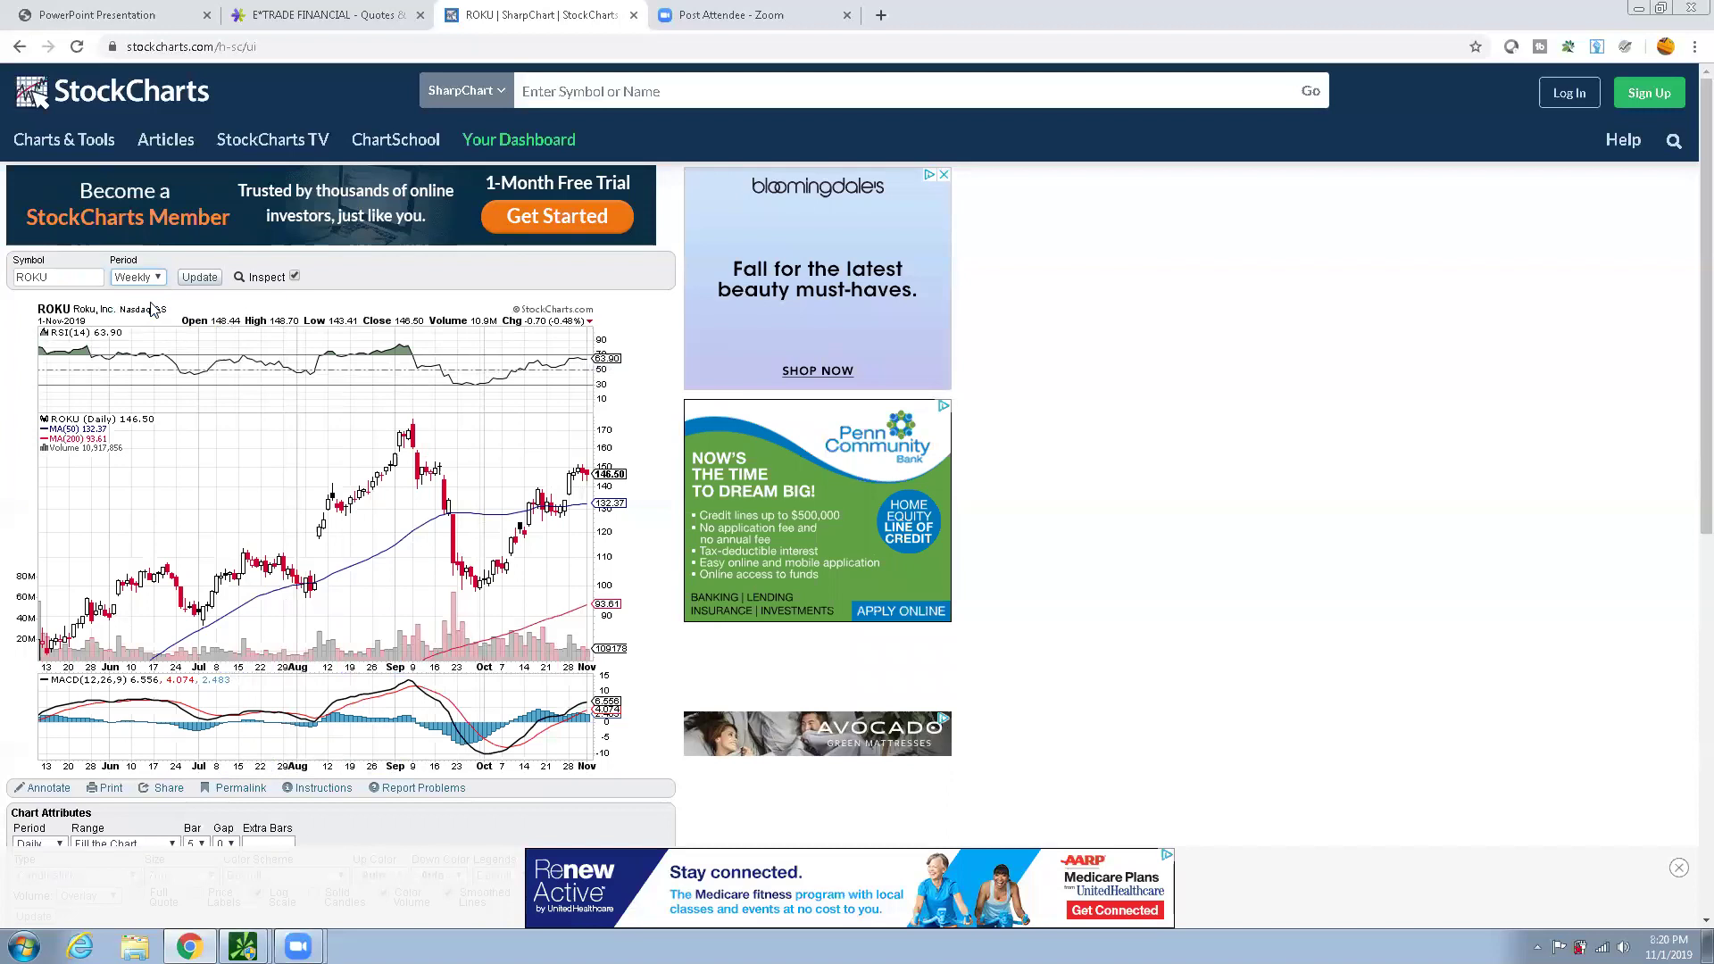
left_click(193, 278)
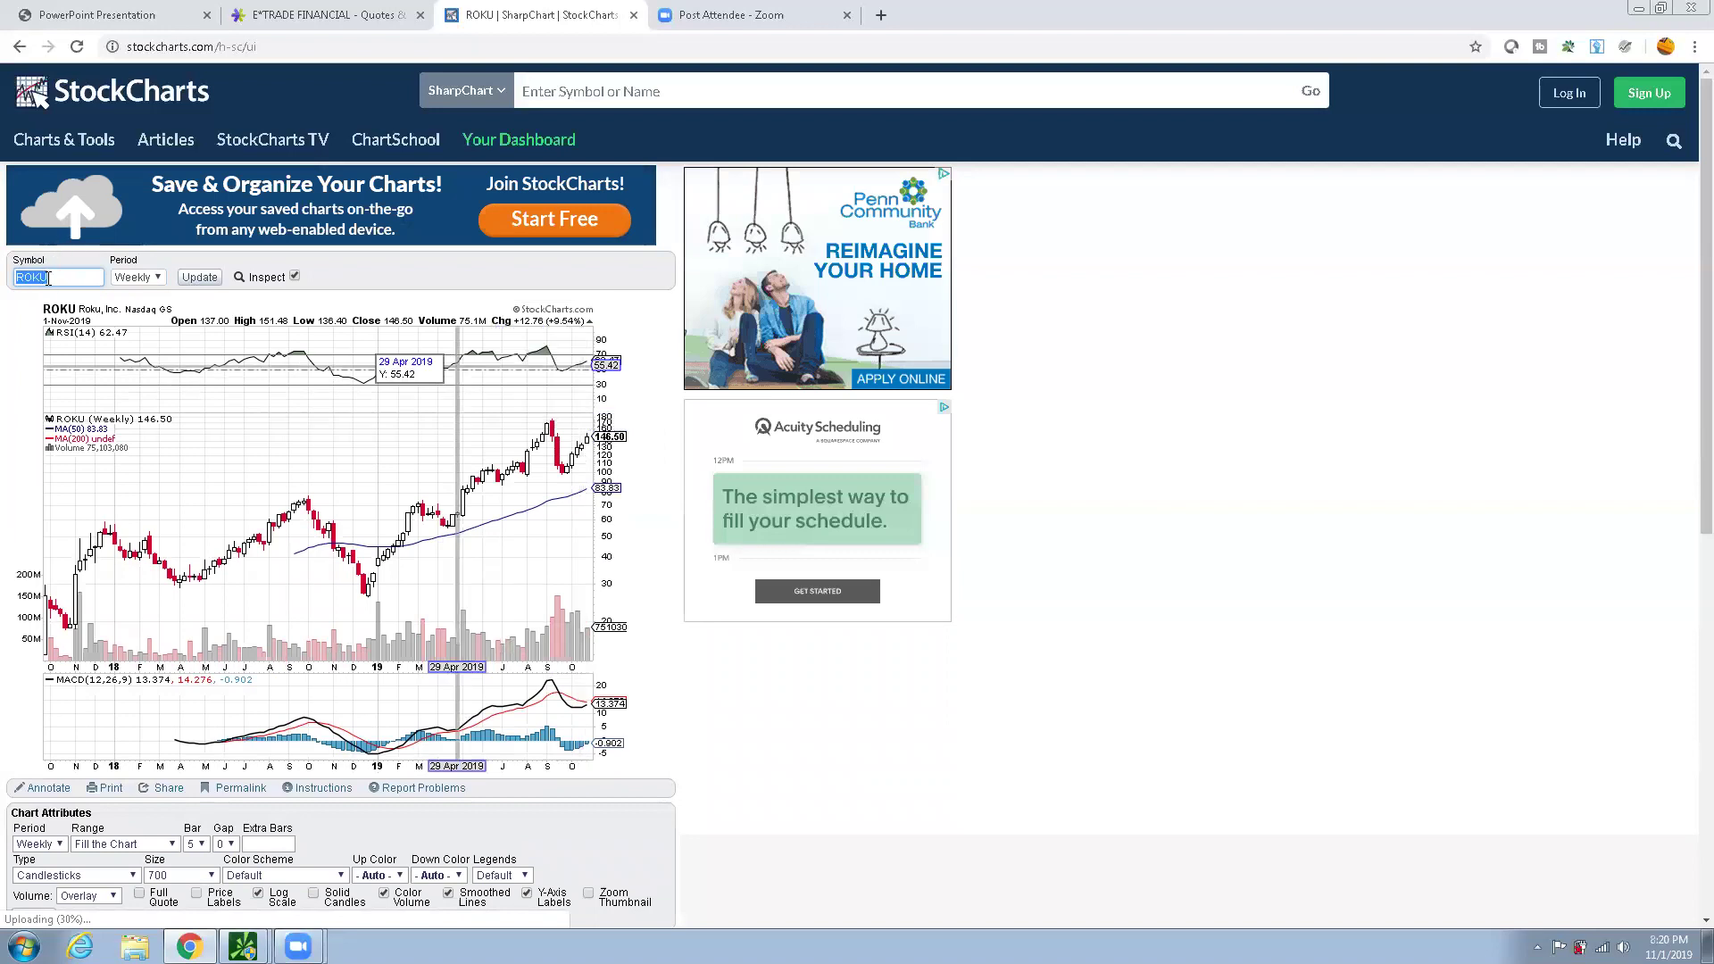
key("BackSpace")
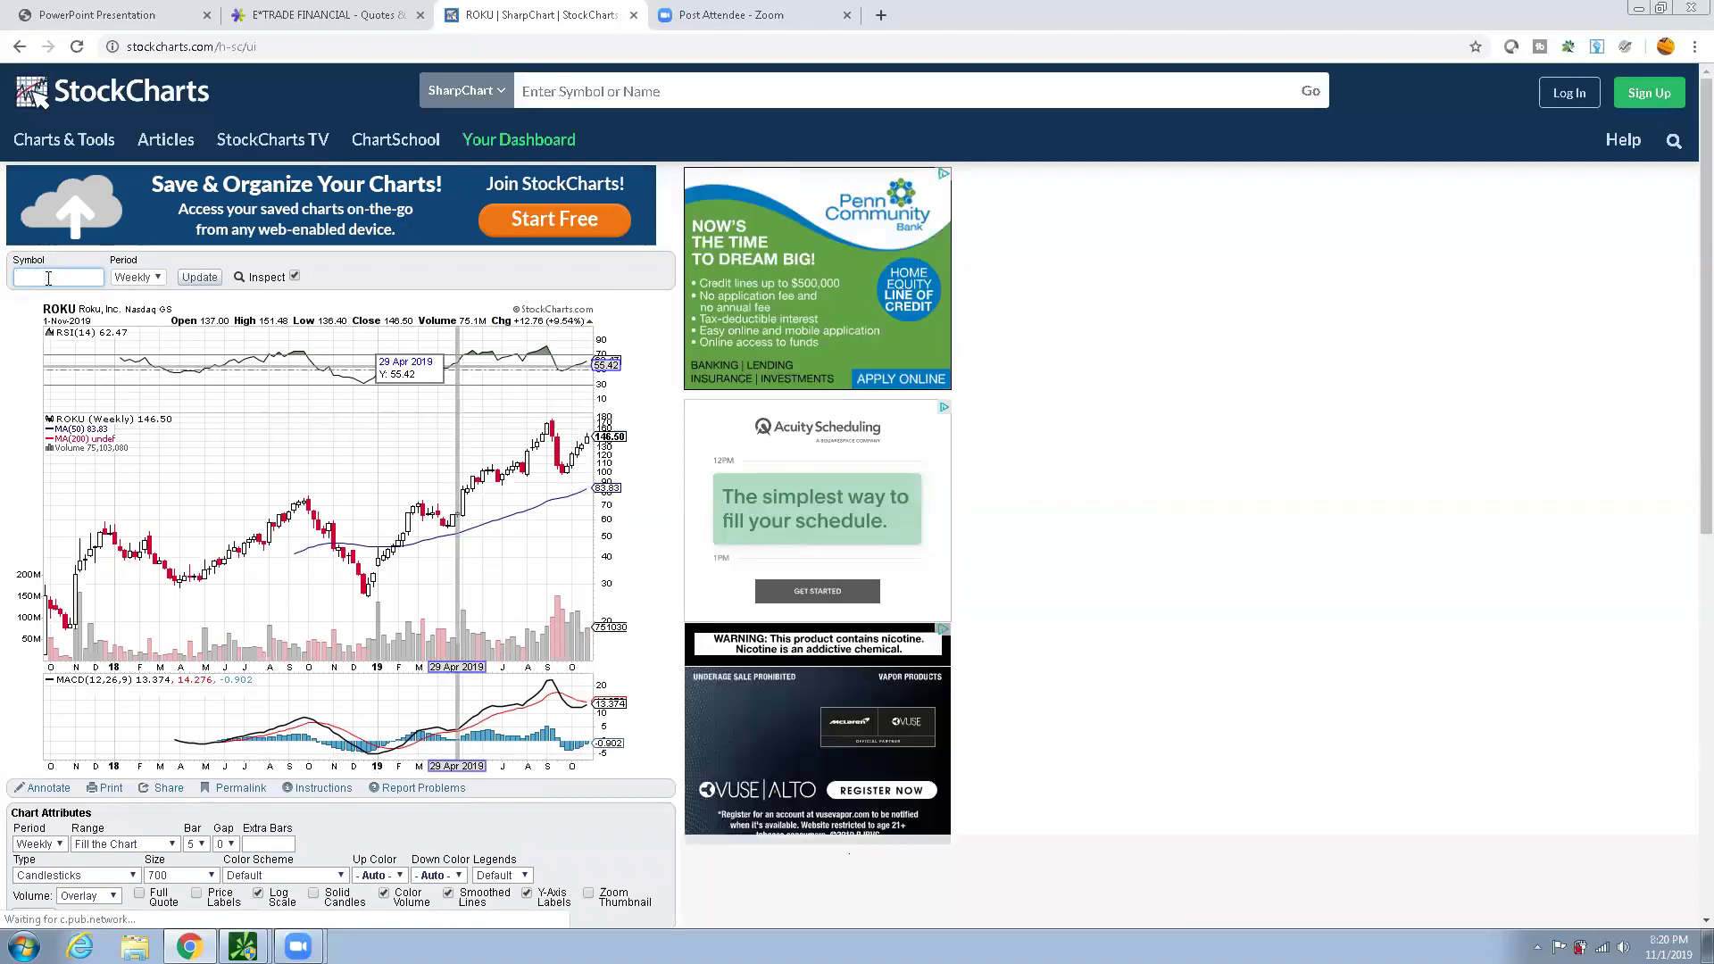
Load the TSLA (Tesla) SharpChart in place of ROKU and switch its period to Daily
type("tsla")
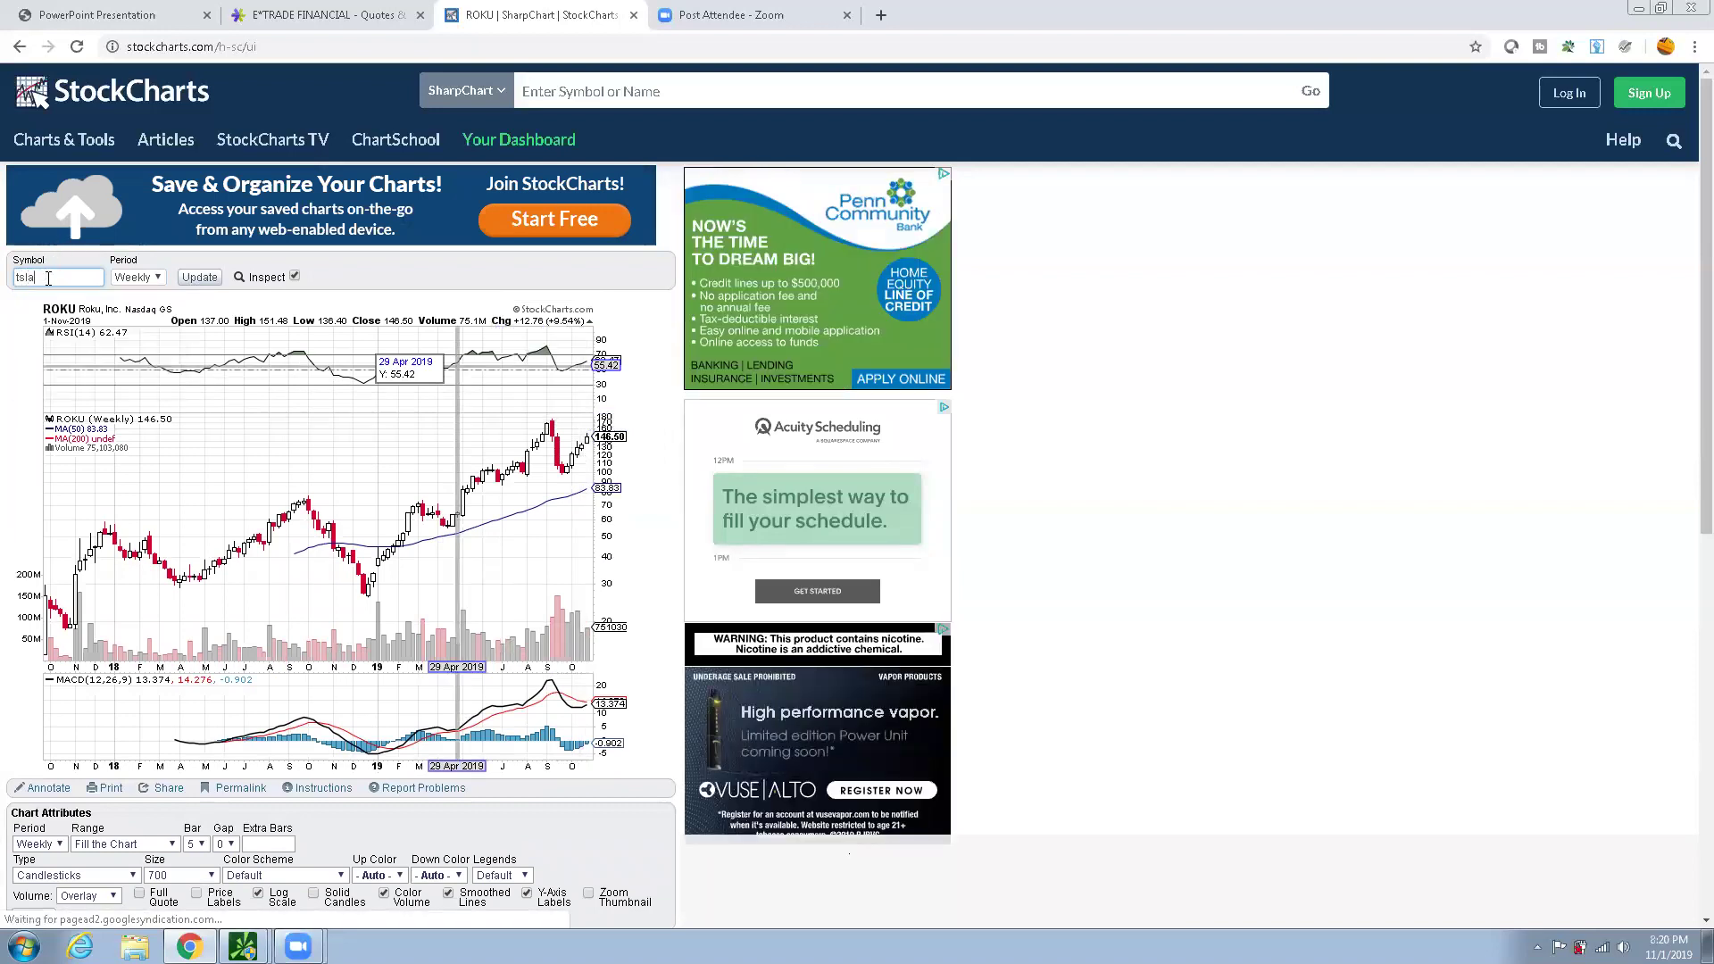
key("Return")
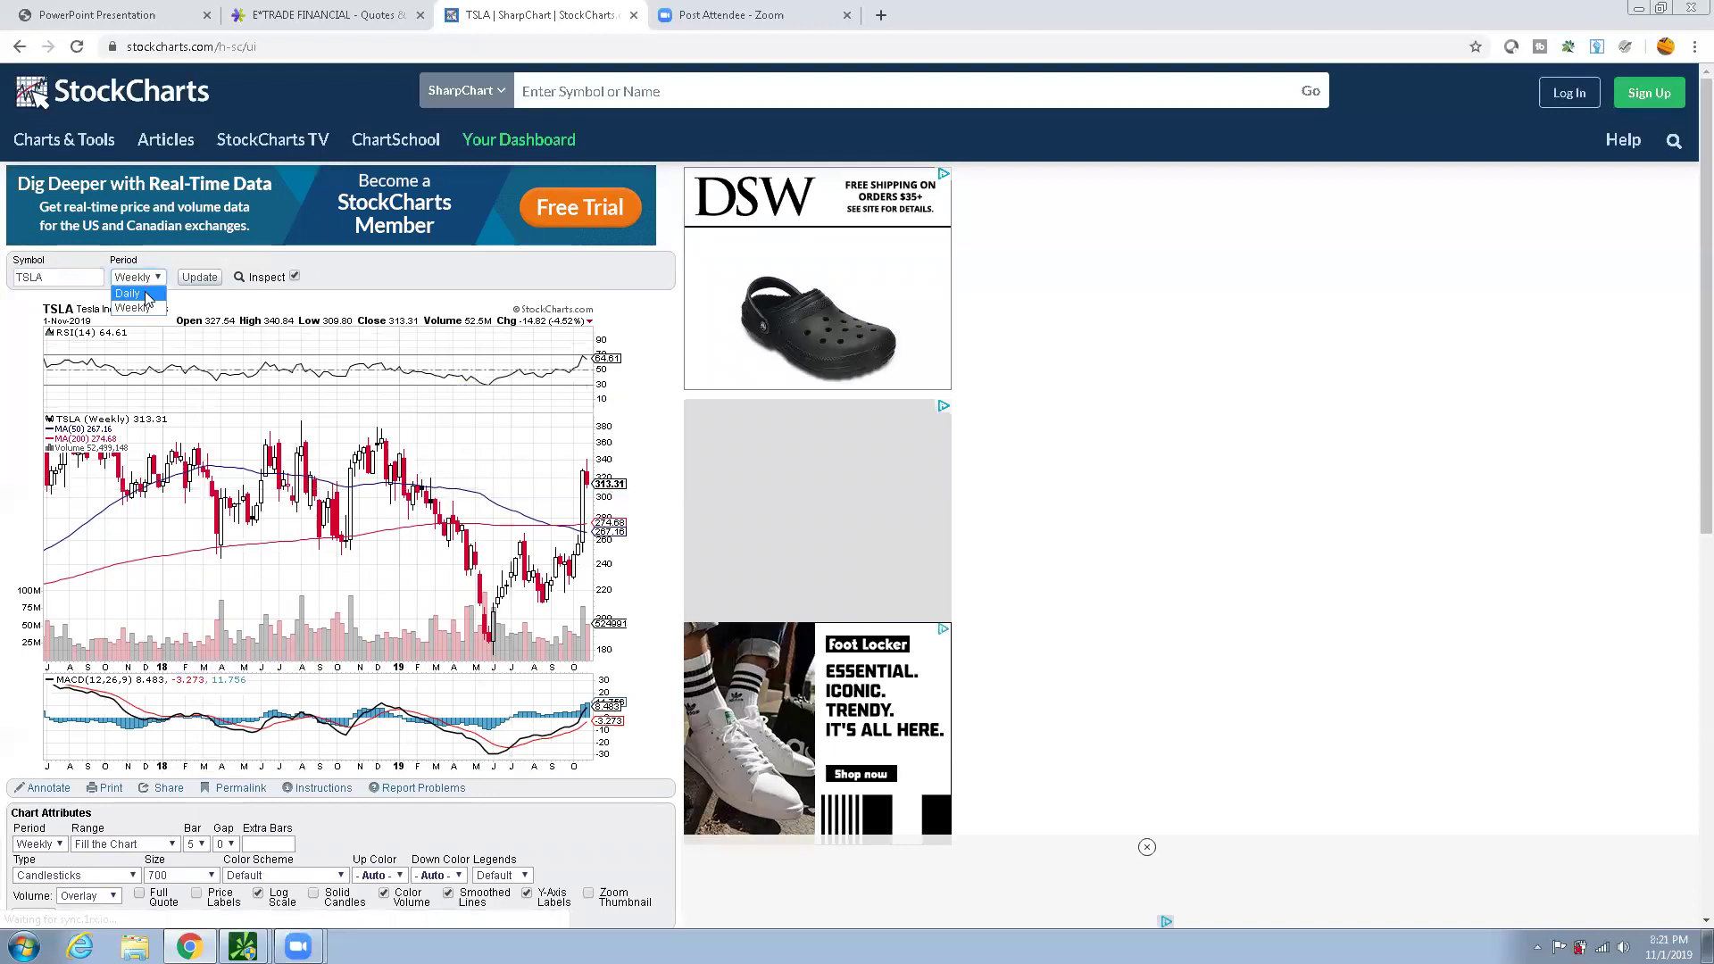
left_click(146, 295)
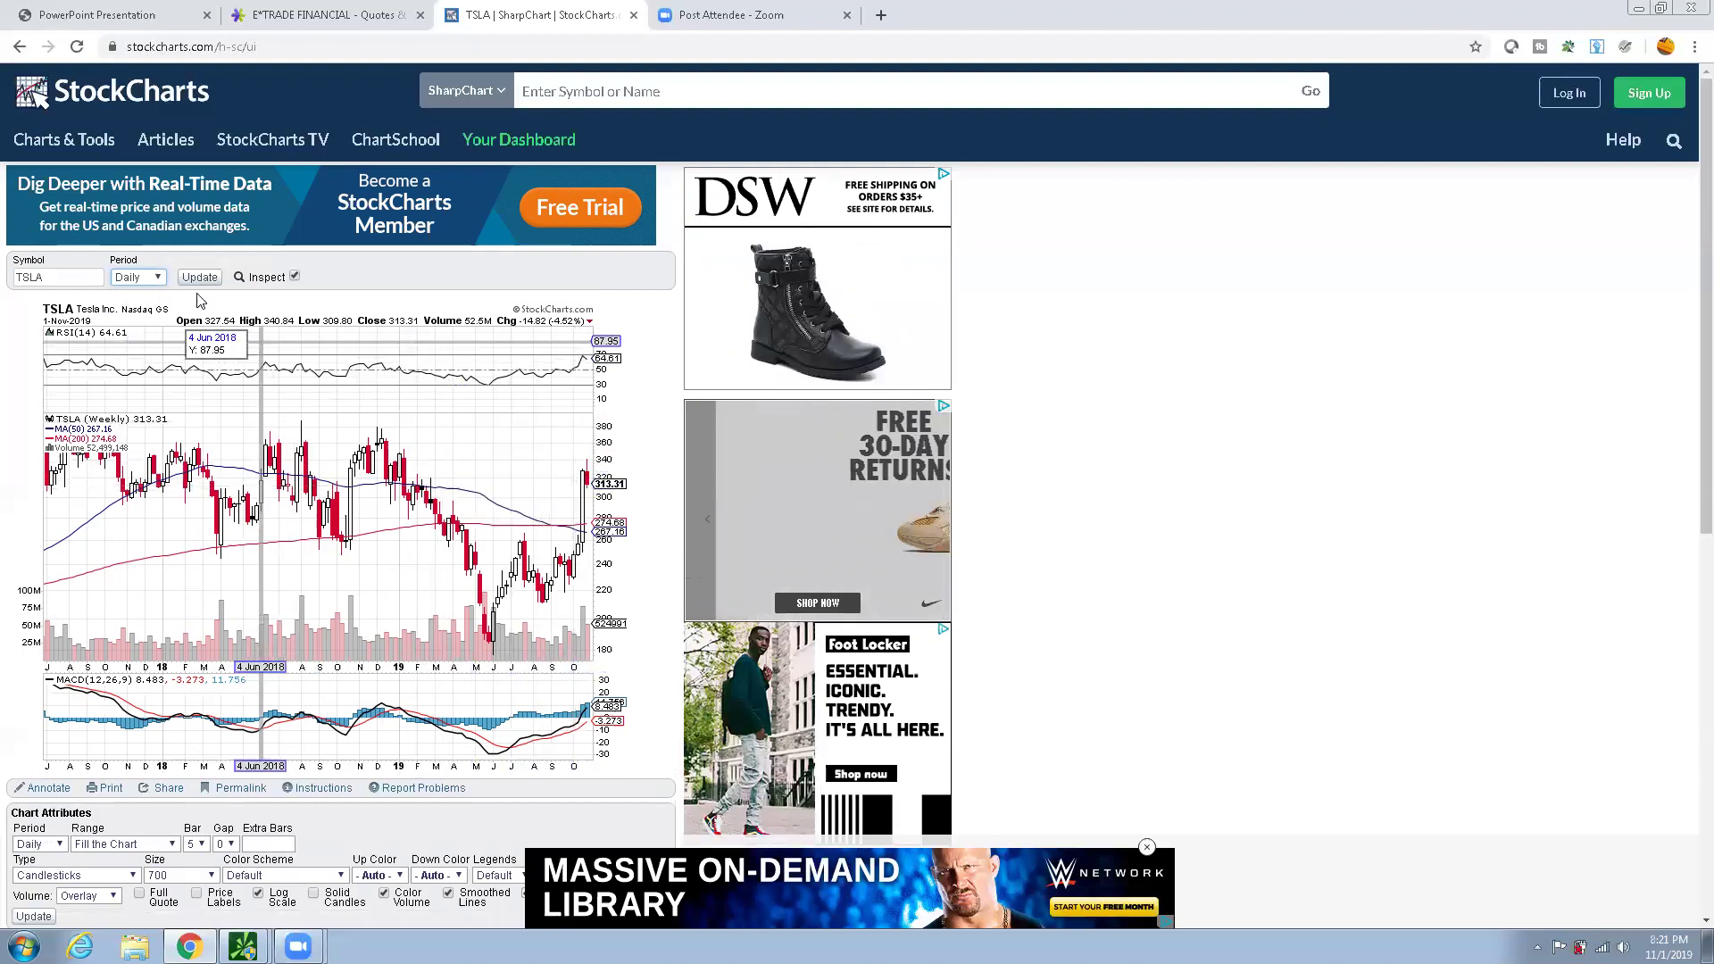
left_click(219, 278)
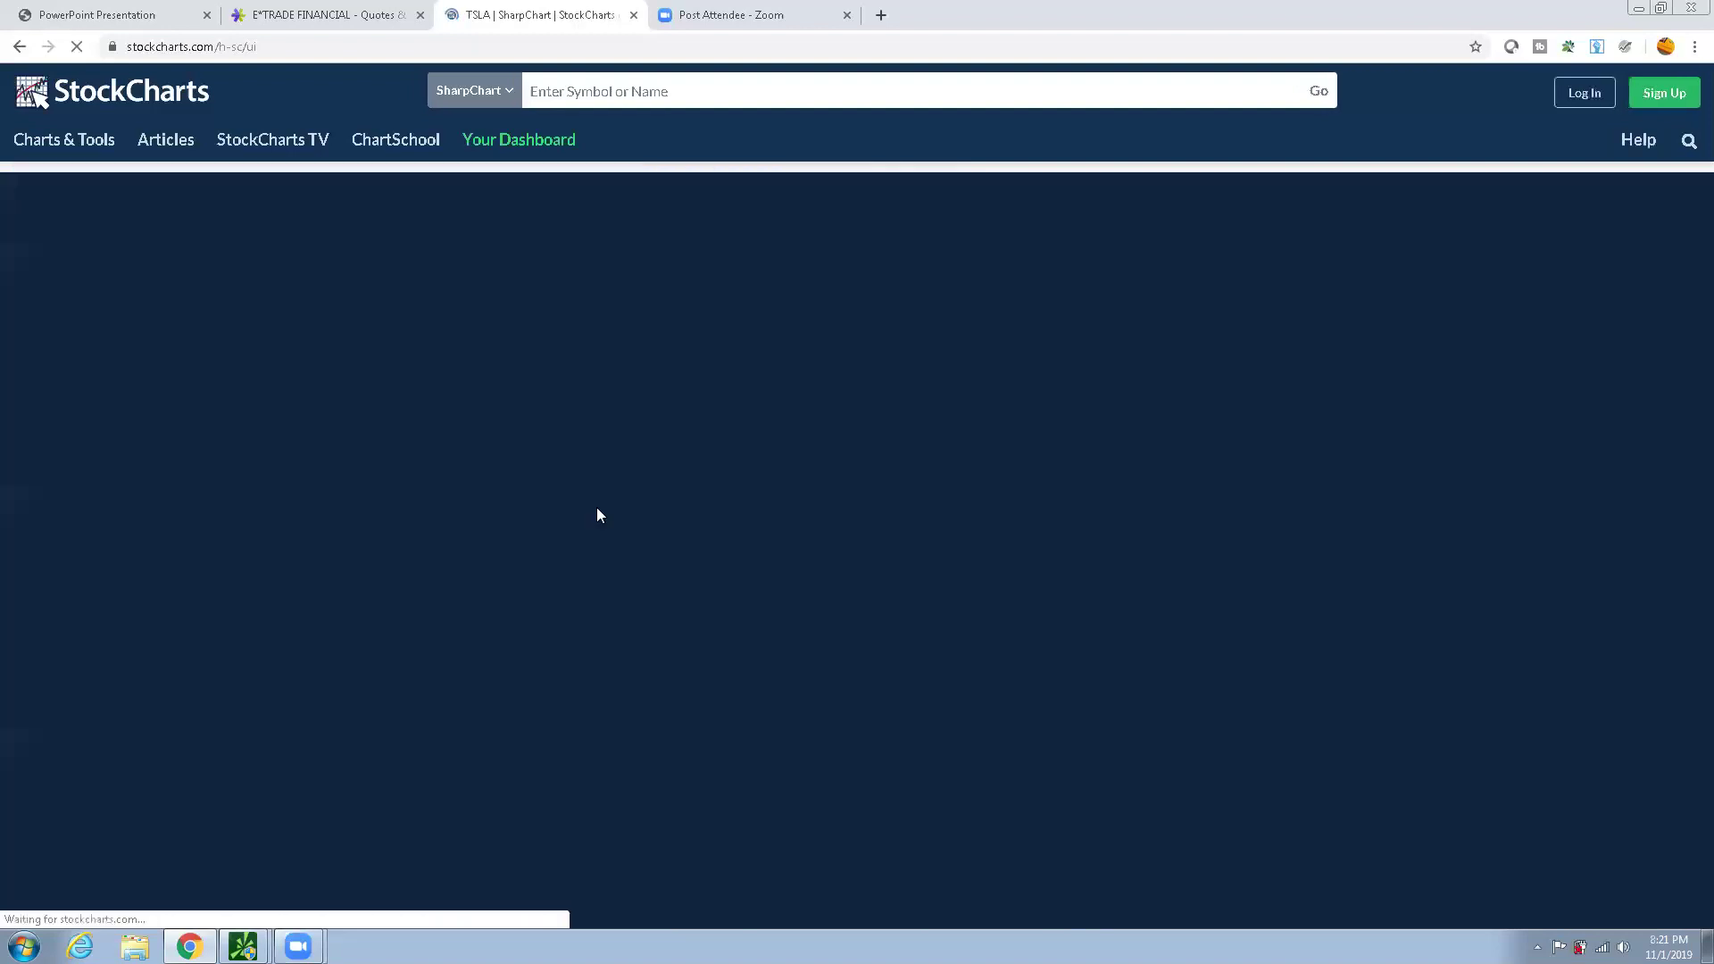